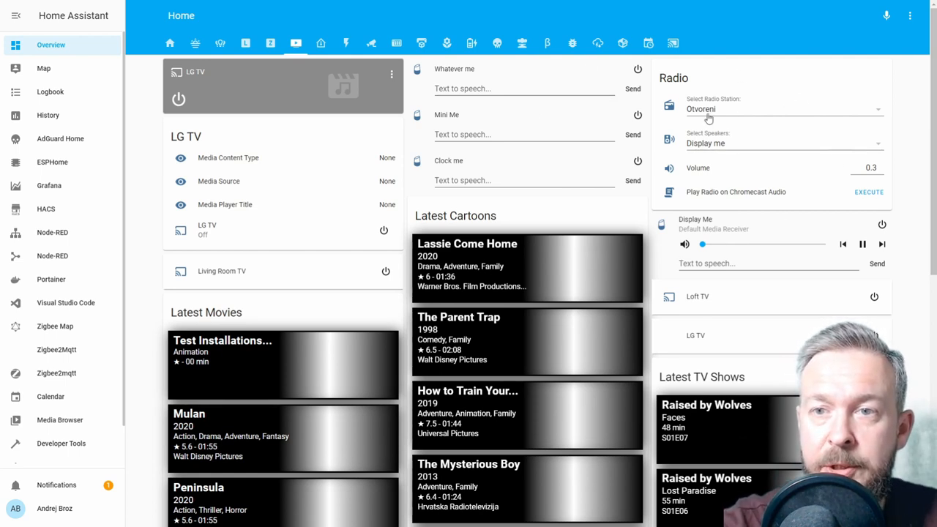
- In the Radio card choose station HRT1, speaker Clock me and volume 0.4
left_click(546, 44)
scroll(543, 219, "down", 5)
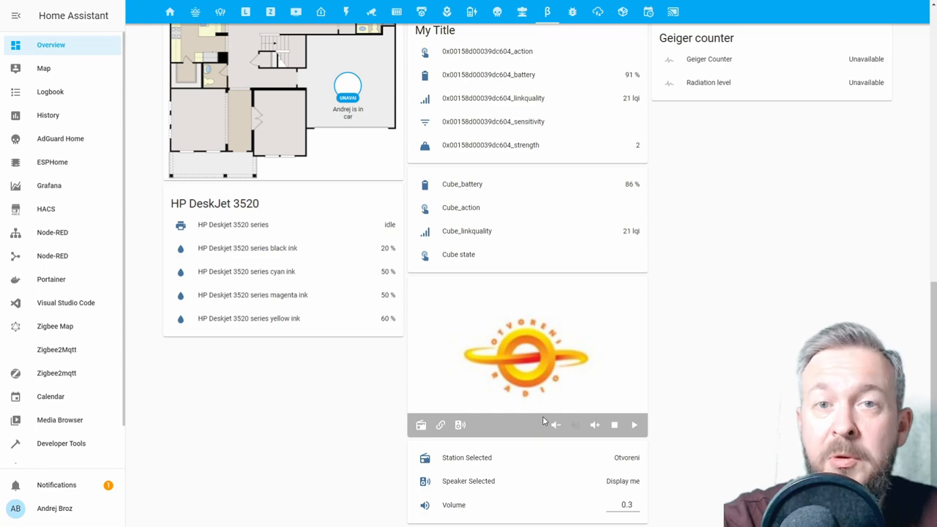
scroll(542, 415, "up", 8)
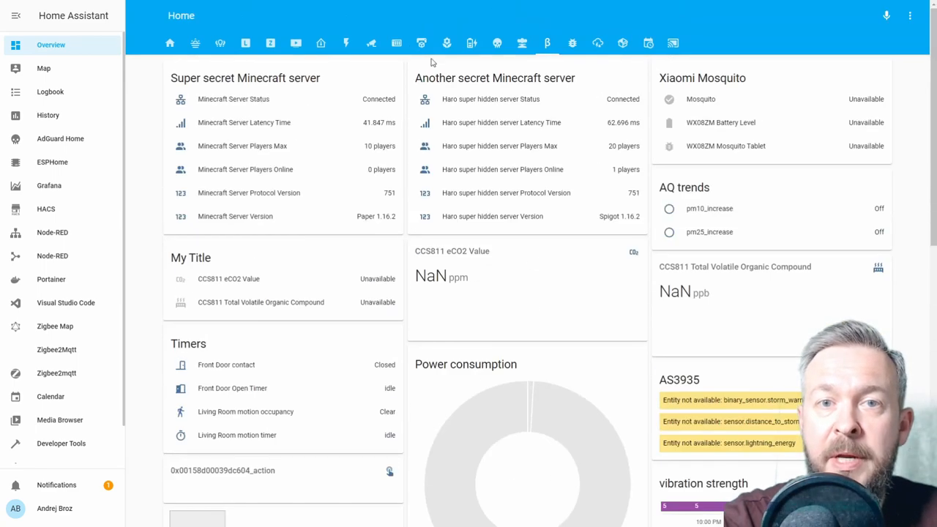
left_click(295, 46)
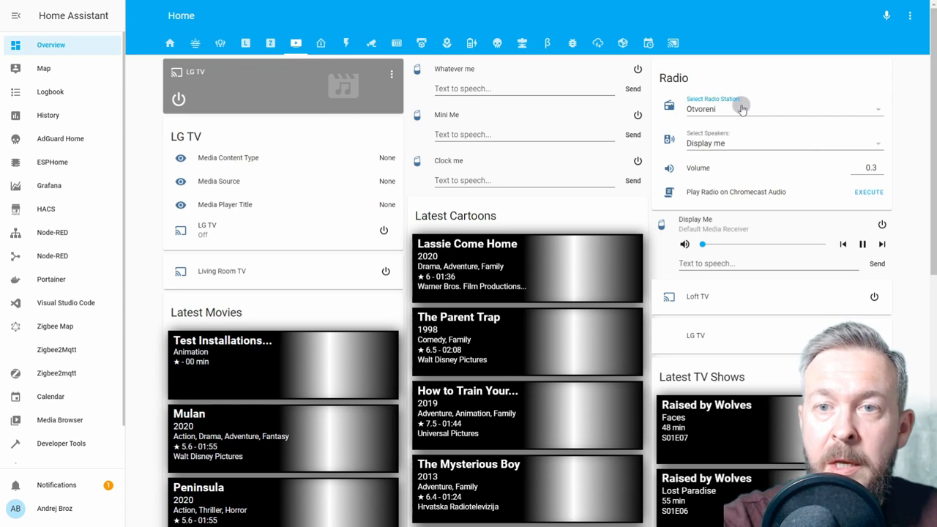
left_click(740, 110)
left_click(788, 183)
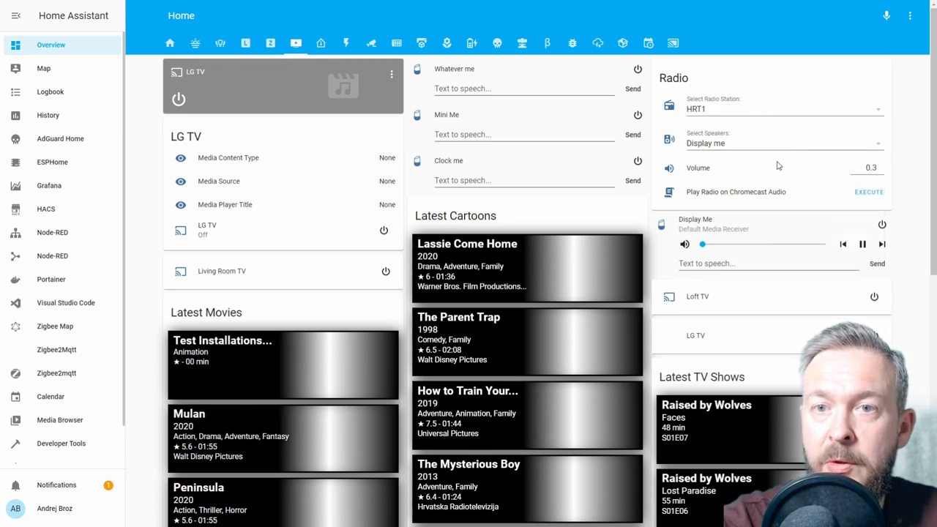
left_click(735, 144)
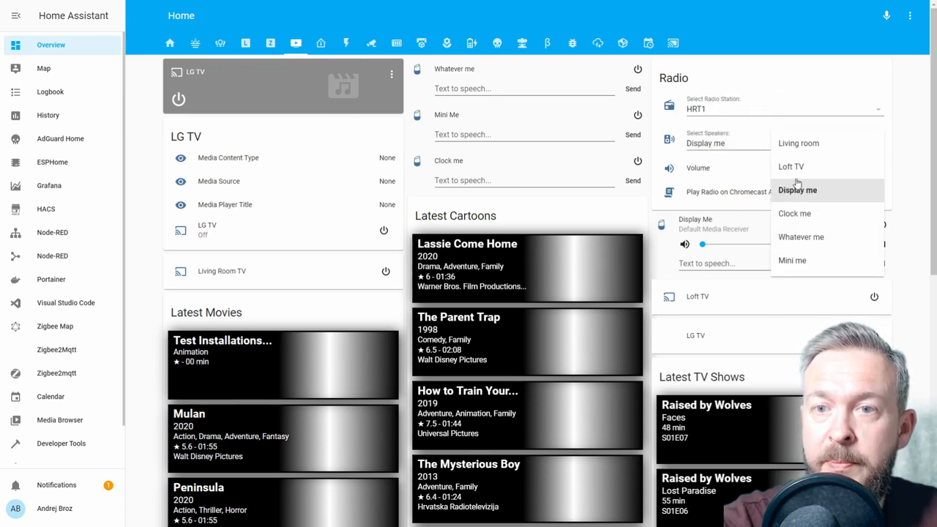
left_click(808, 217)
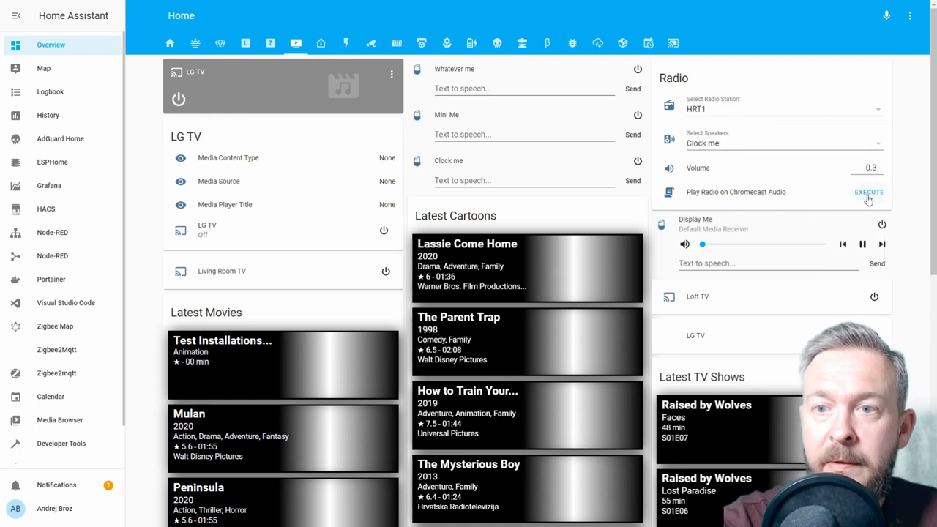
left_click(880, 164)
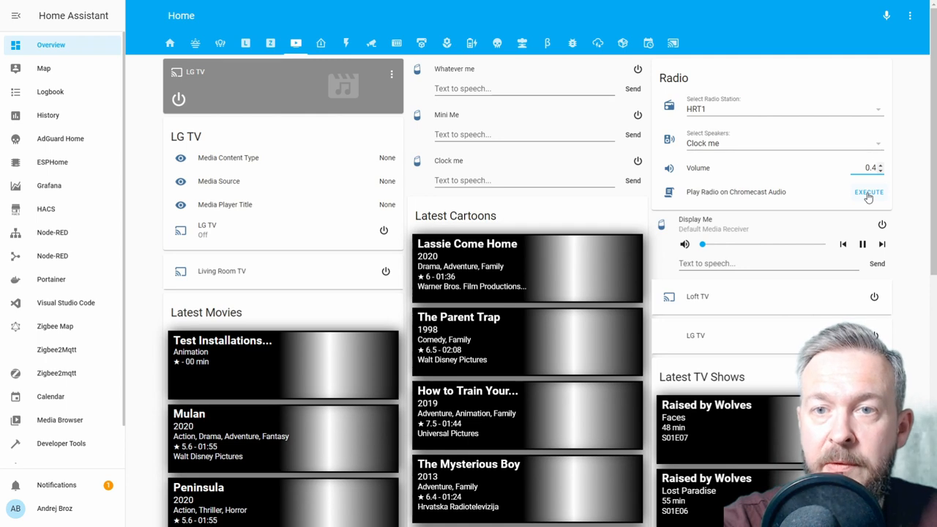
- Execute Play Radio, adjust and stop the Clock me player, then view the other dashboard's radio card
left_click(868, 191)
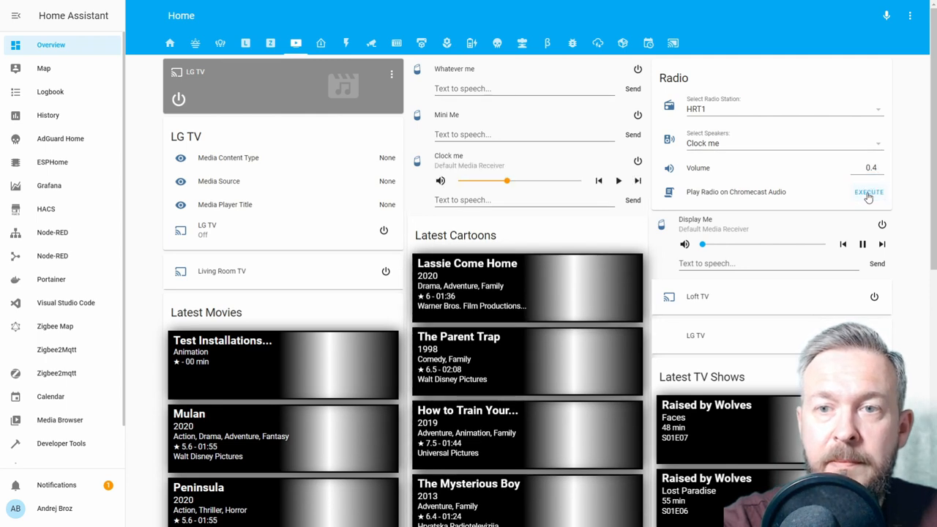
left_click(552, 182)
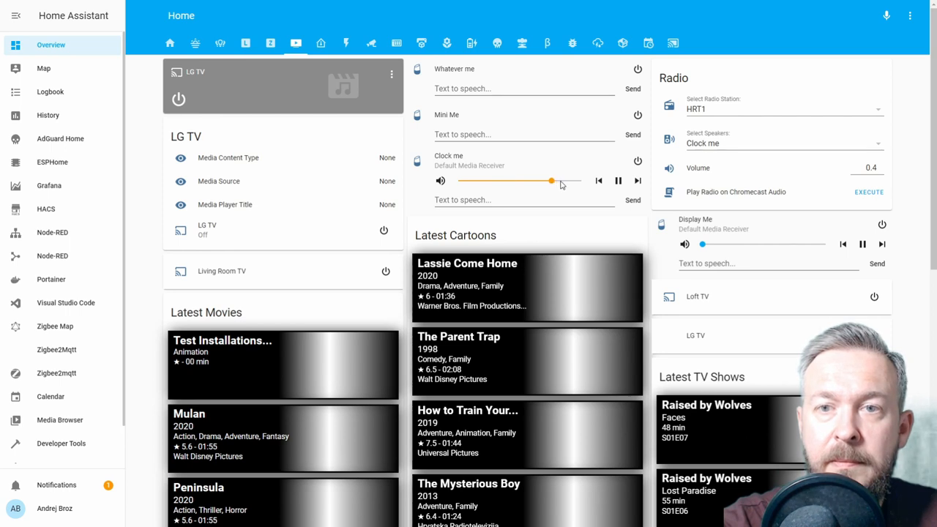
left_click(617, 182)
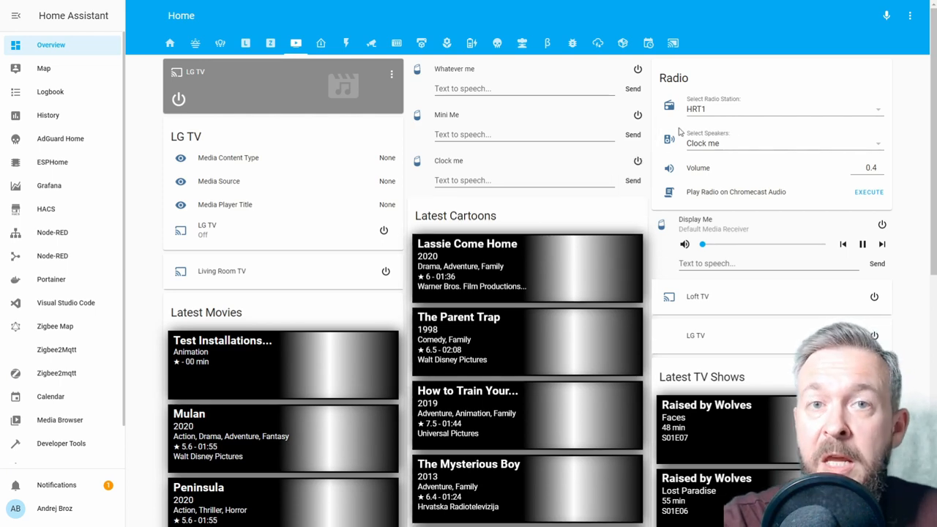
left_click(548, 42)
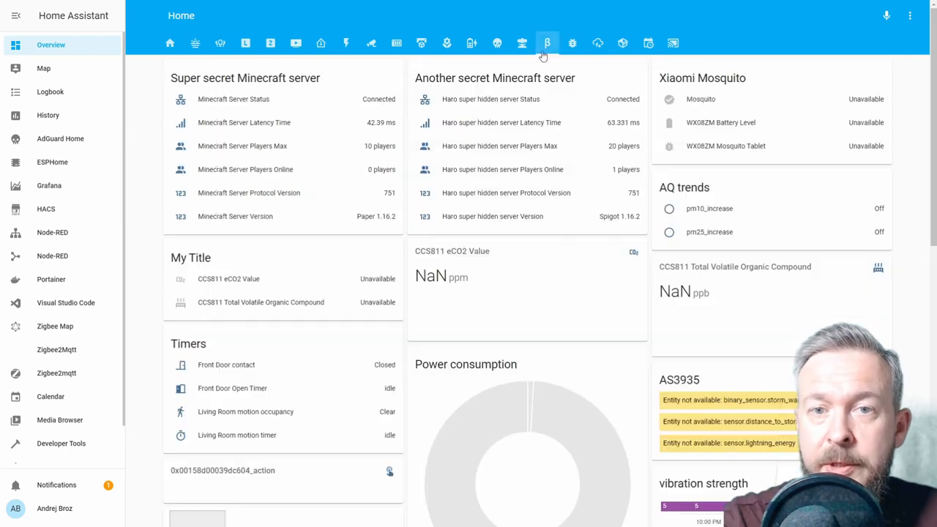
scroll(534, 293, "down", 5)
scroll(534, 344, "down", 5)
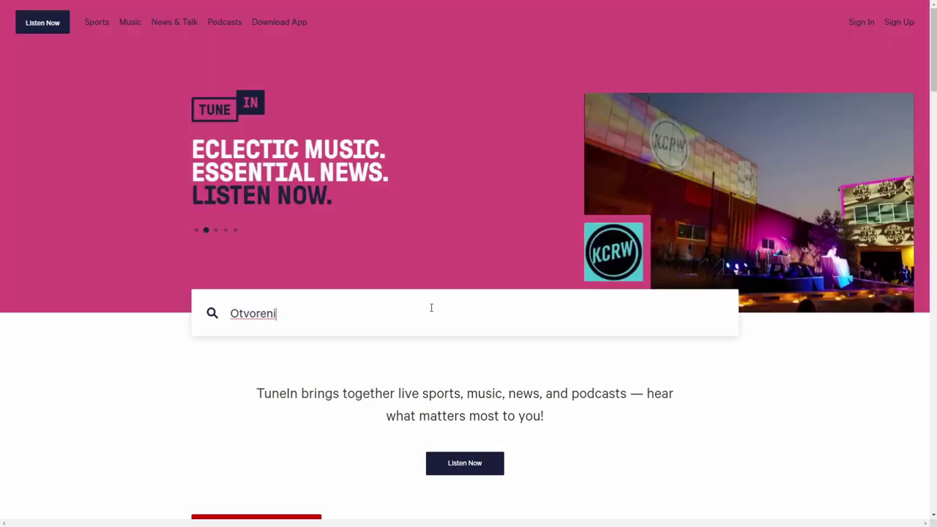
- Search TuneIn for Otvoreni, open the station and launch it in a pop-out player window
key("Return")
left_click(579, 186)
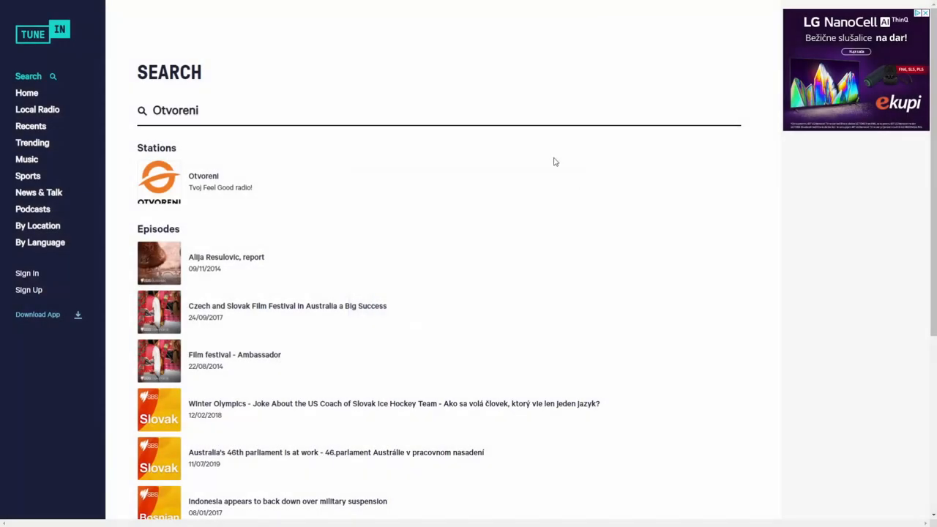
mouse_move(159, 182)
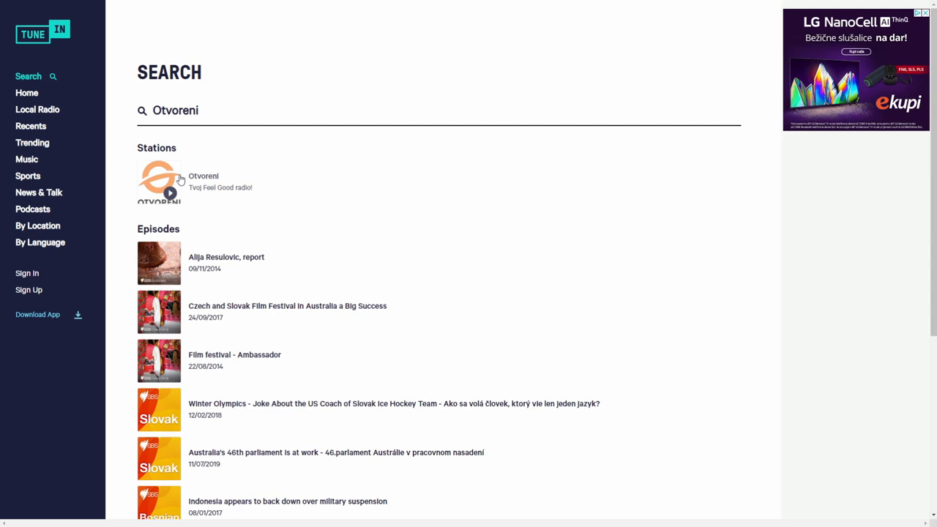
key("F12")
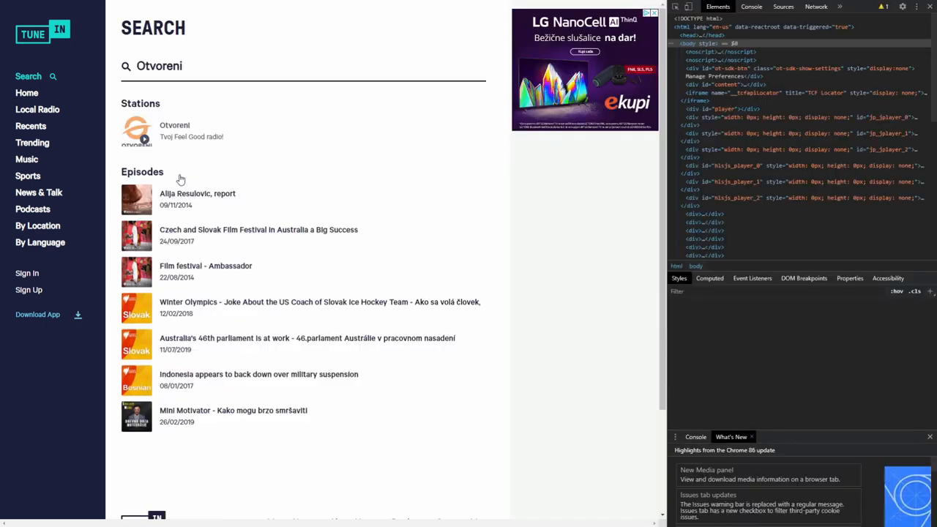
left_click(161, 128)
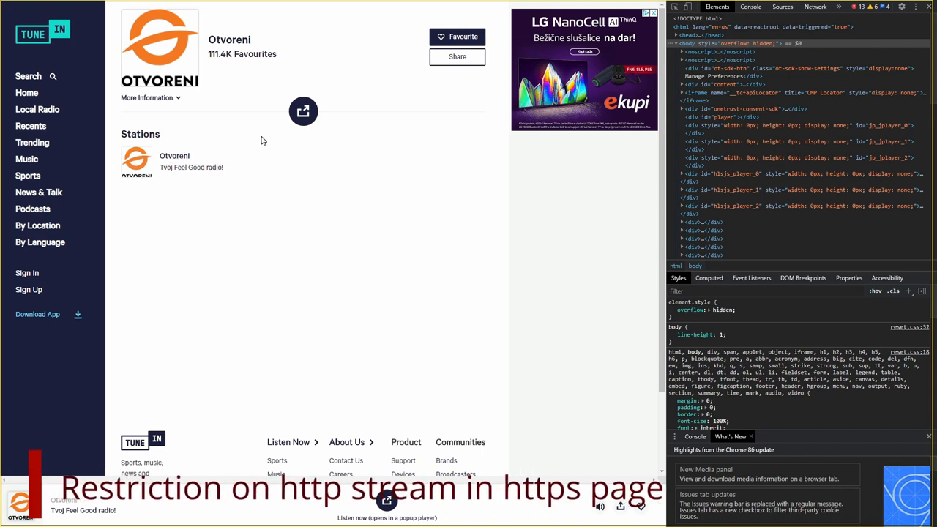
left_click(303, 112)
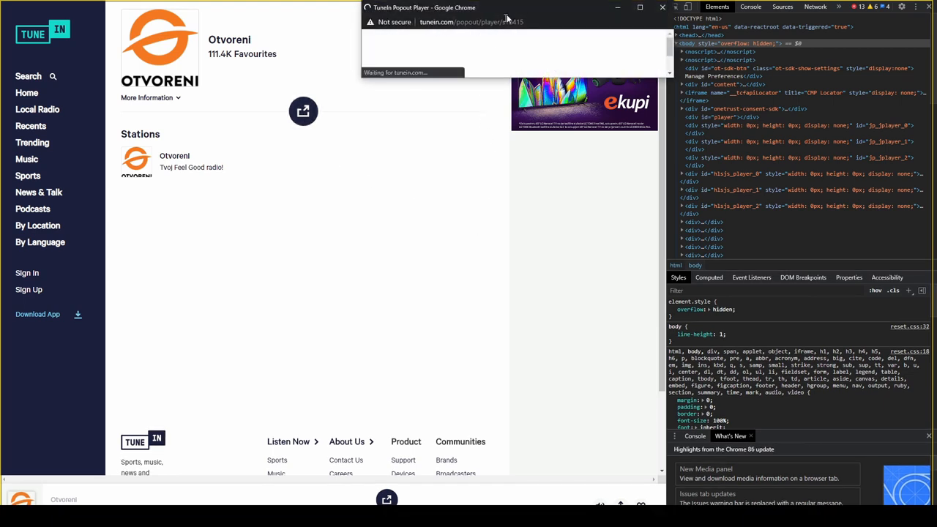
left_click_drag(510, 13, 286, 56)
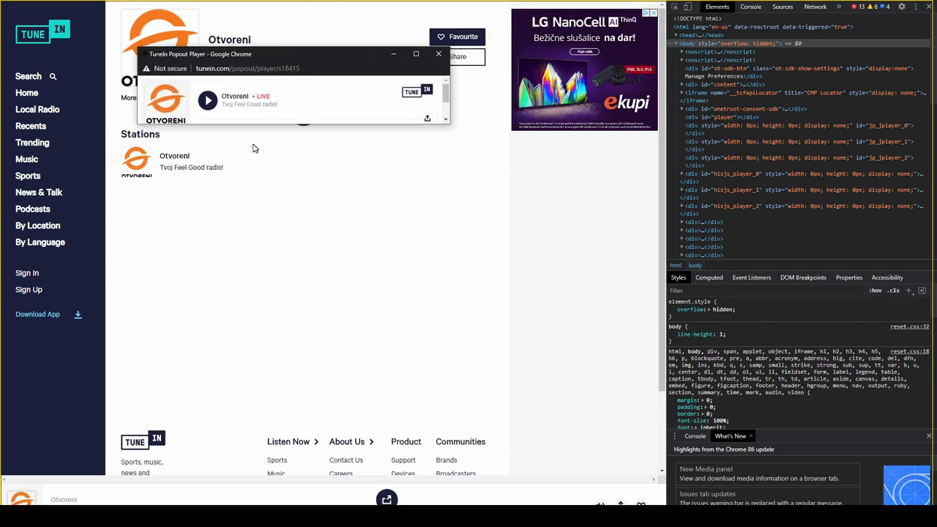
- Open maximised DevTools on the pop-out player, start the Otvoreni stream and show the Network requests
key("F12")
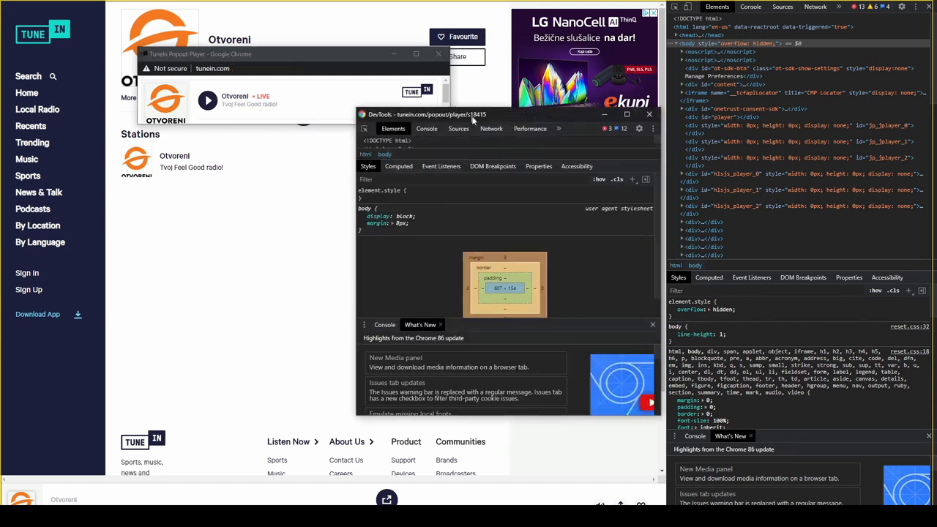
left_click(627, 115)
key("alt+Tab")
left_click_drag(381, 52, 657, 17)
left_click(483, 67)
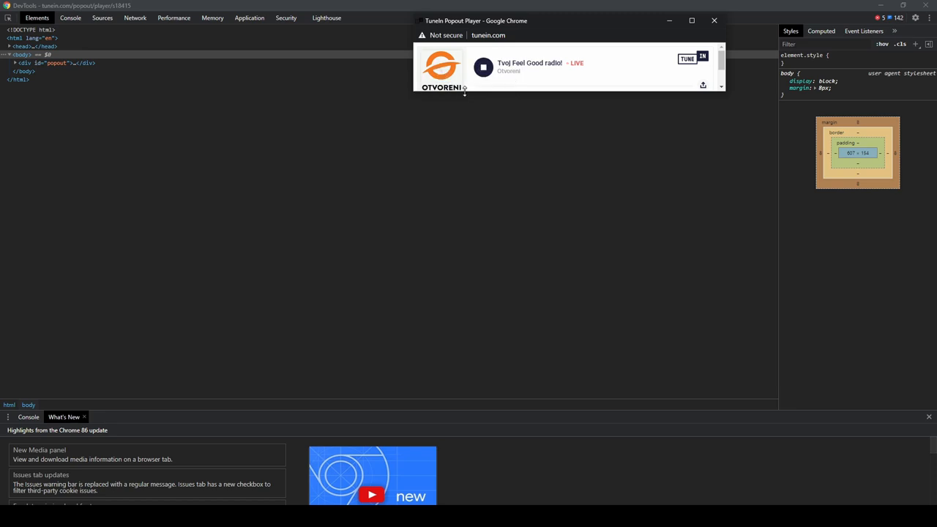
left_click(307, 248)
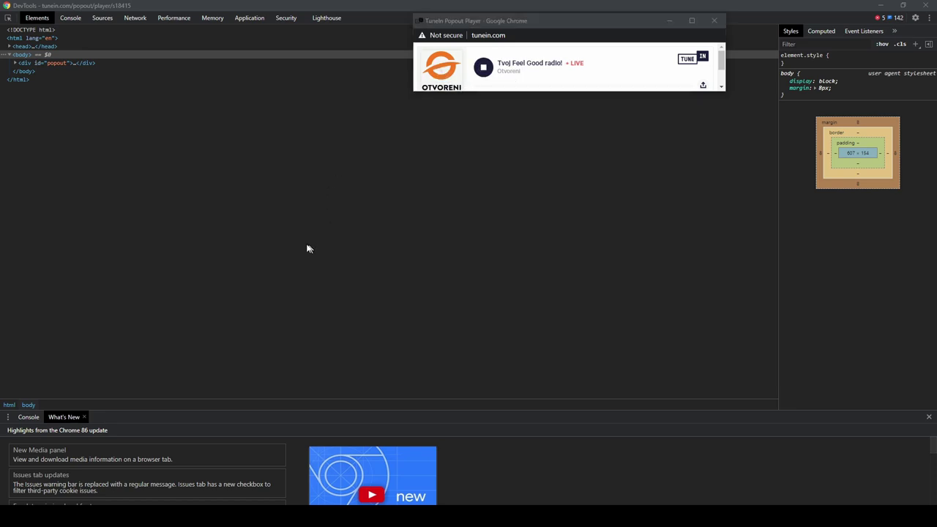
left_click(93, 4)
left_click(135, 18)
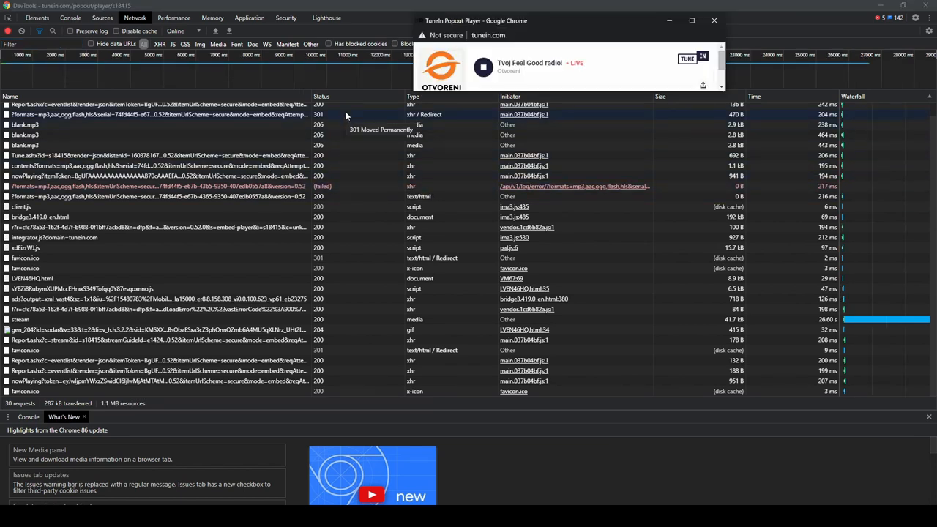
- Reload the pop-out player, replay the station and sort network requests largest first
key("F5")
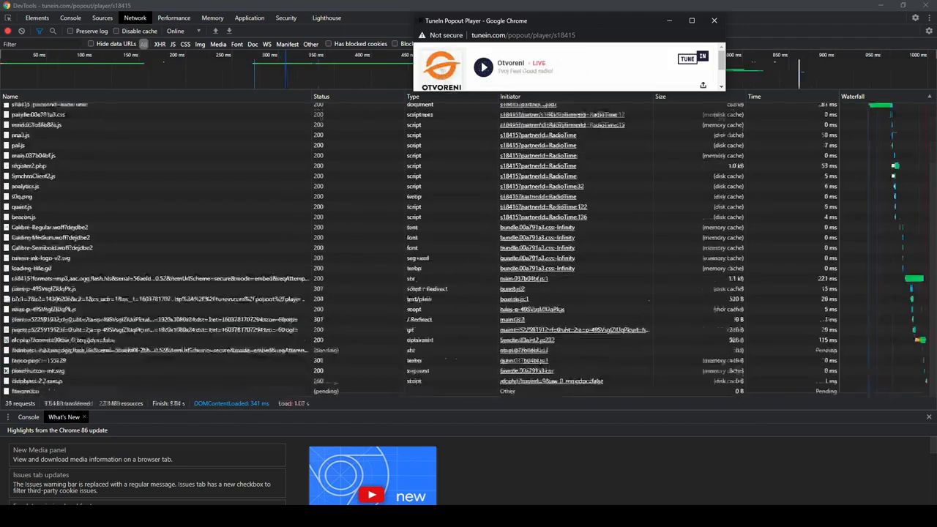
left_click(485, 122)
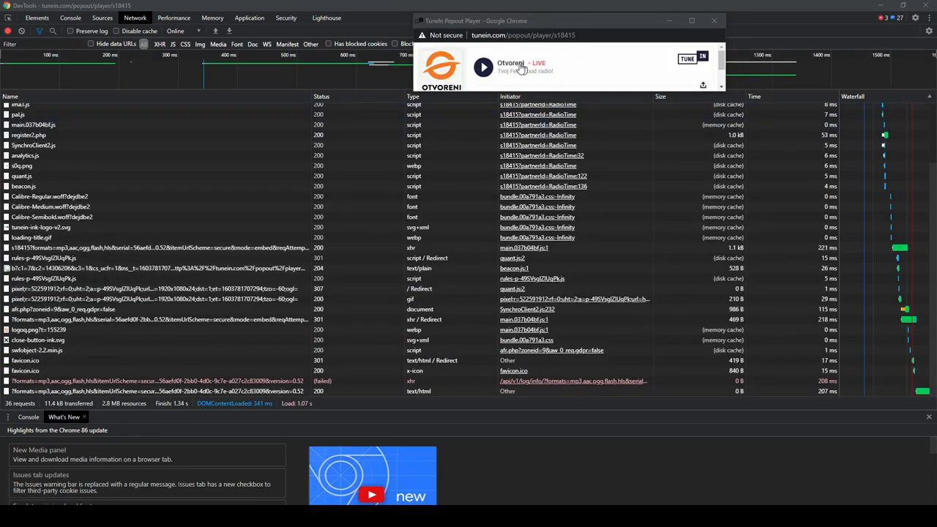
left_click(510, 67)
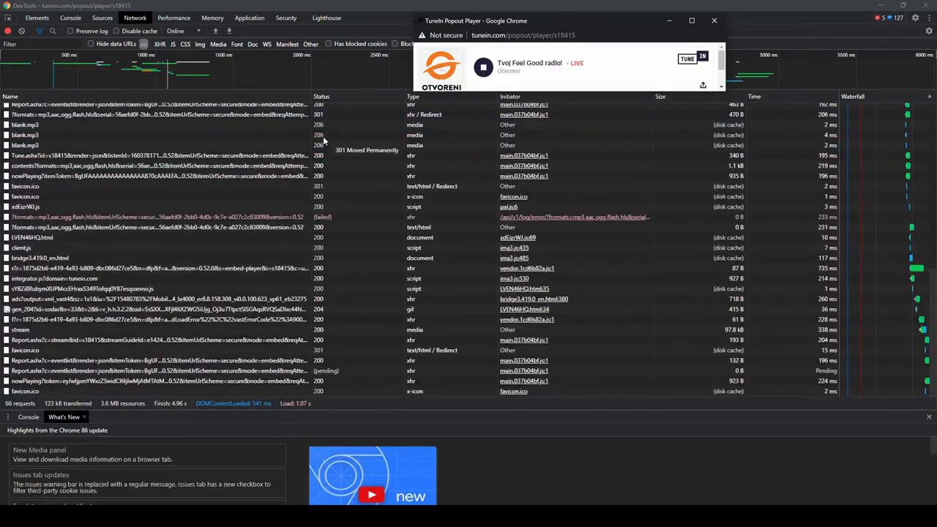
scroll(328, 134, "up", 10)
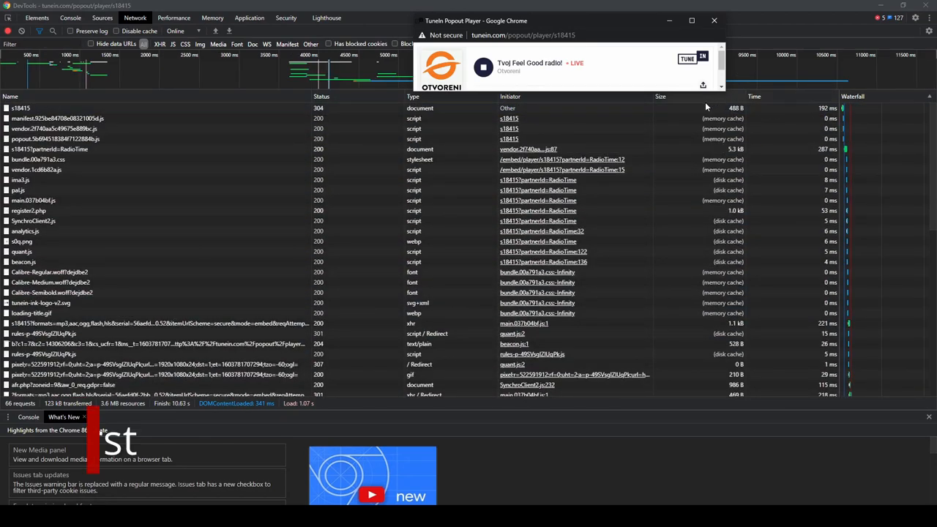
left_click(778, 93)
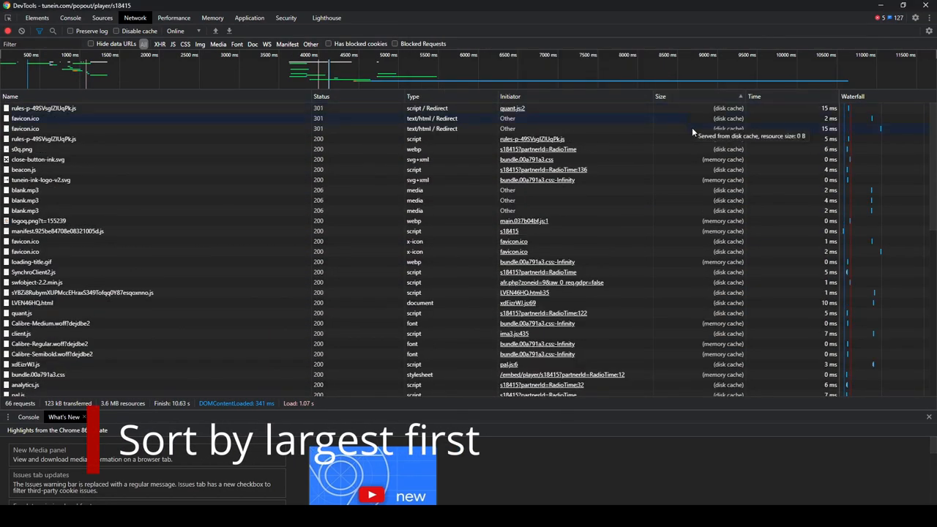
left_click(712, 91)
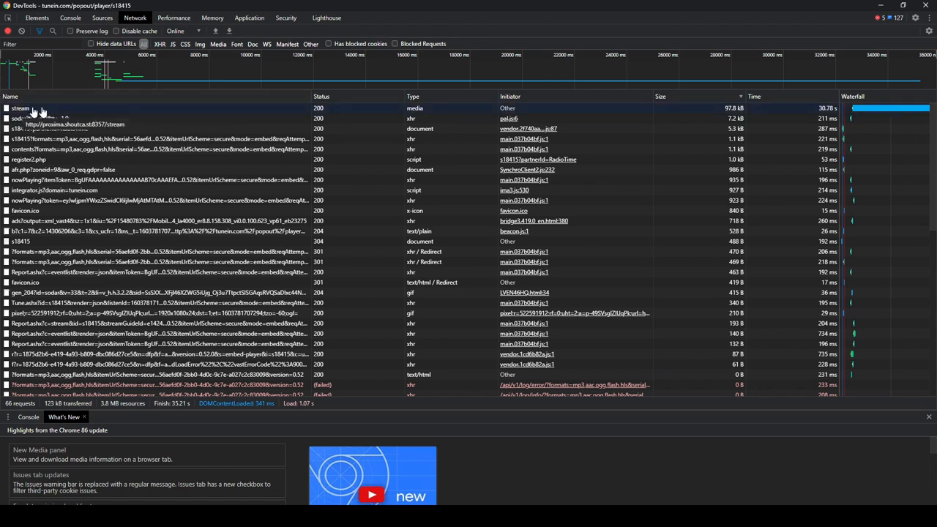
- Copy the link address of the Otvoreni stream request
right_click(116, 110)
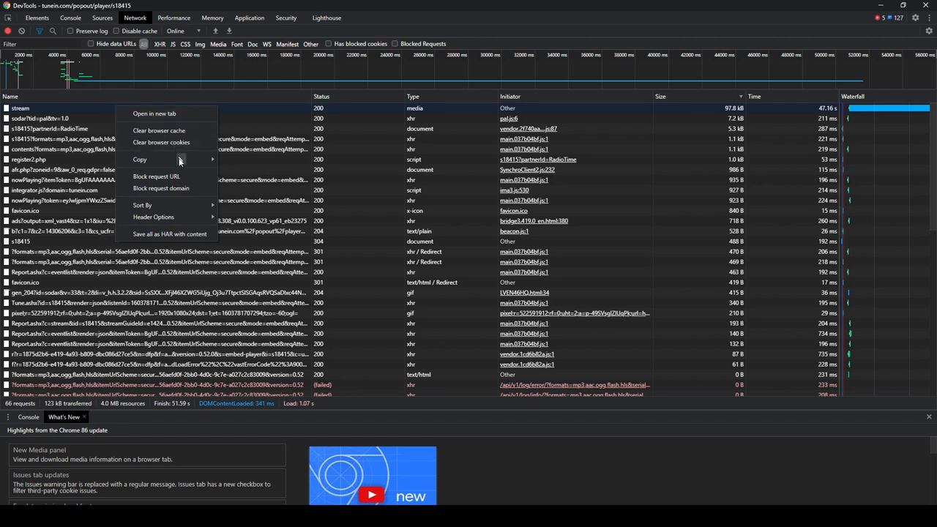
mouse_move(172, 160)
left_click(264, 160)
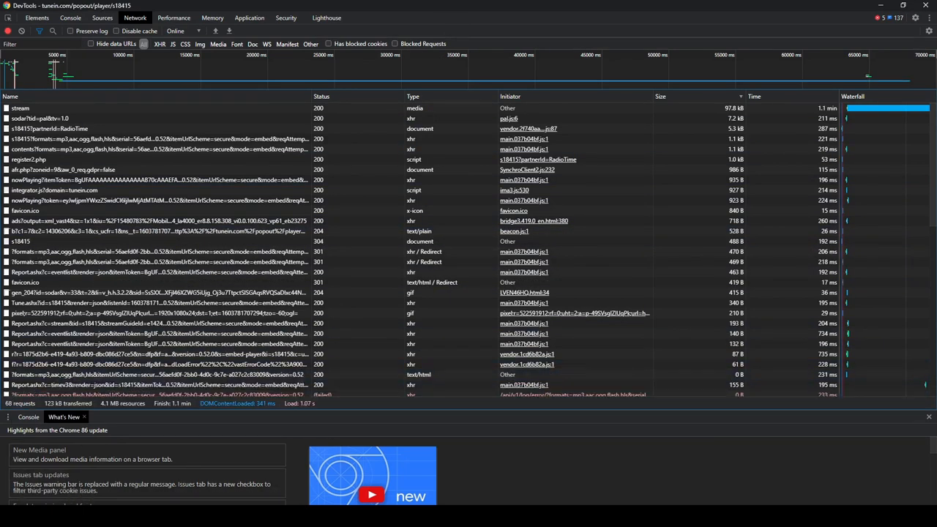
- Play the pasted Otvoreni stream URL via Open Network Stream in VLC, then close VLC
left_click(12, 16)
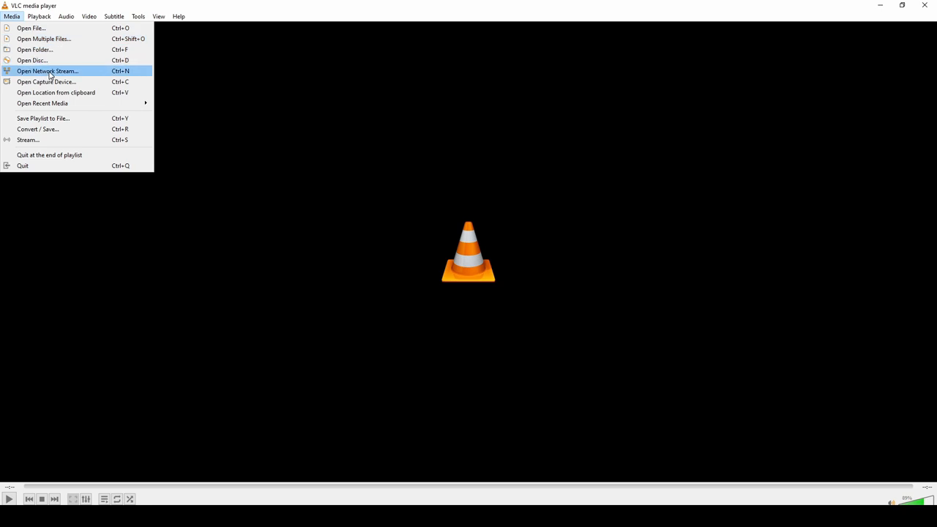
left_click(48, 71)
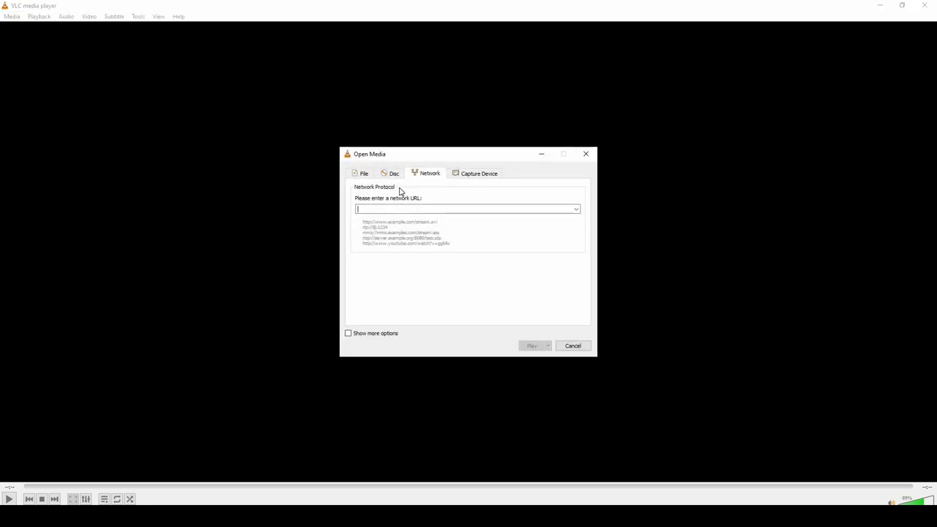
type("http://proxima.shoutca.st:8357/stream")
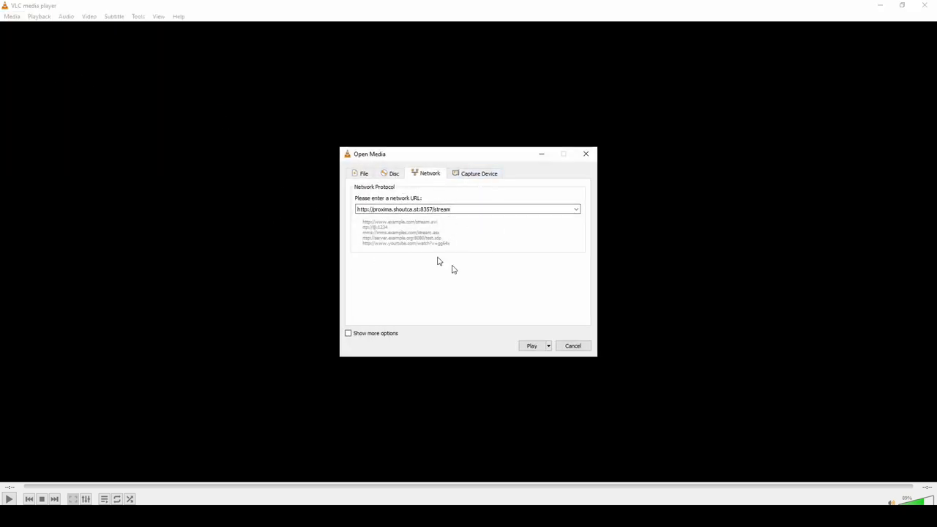
left_click(529, 349)
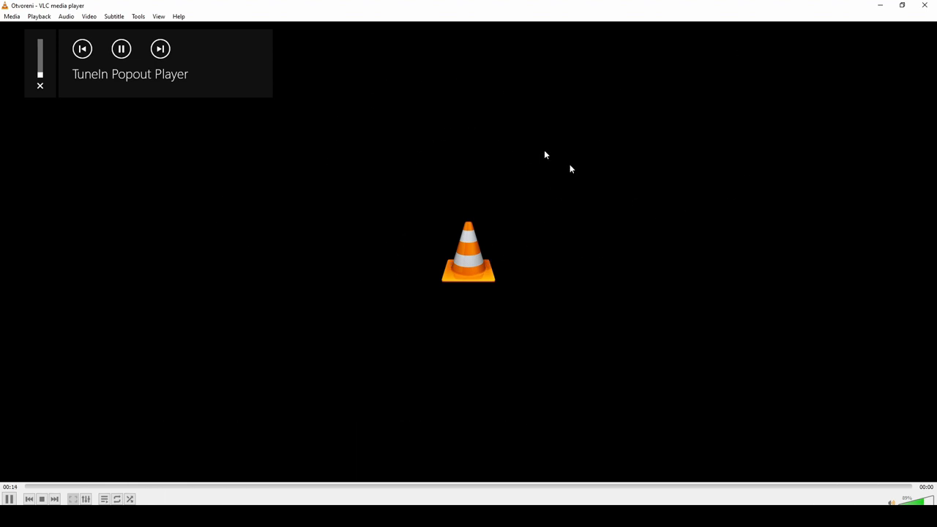
left_click(924, 6)
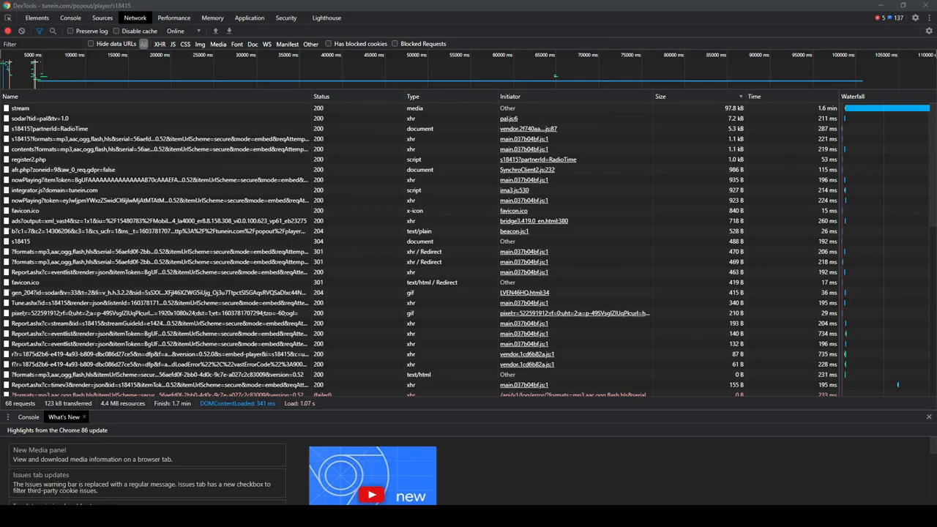
- Open the Radio 2X2 station from TuneIn search and start it in the pop-out player
key("alt+Tab")
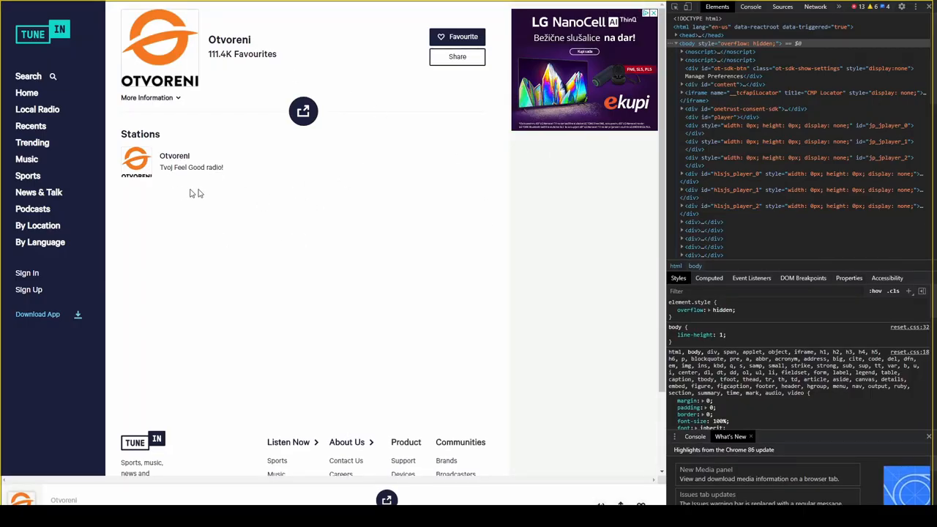
type("2")
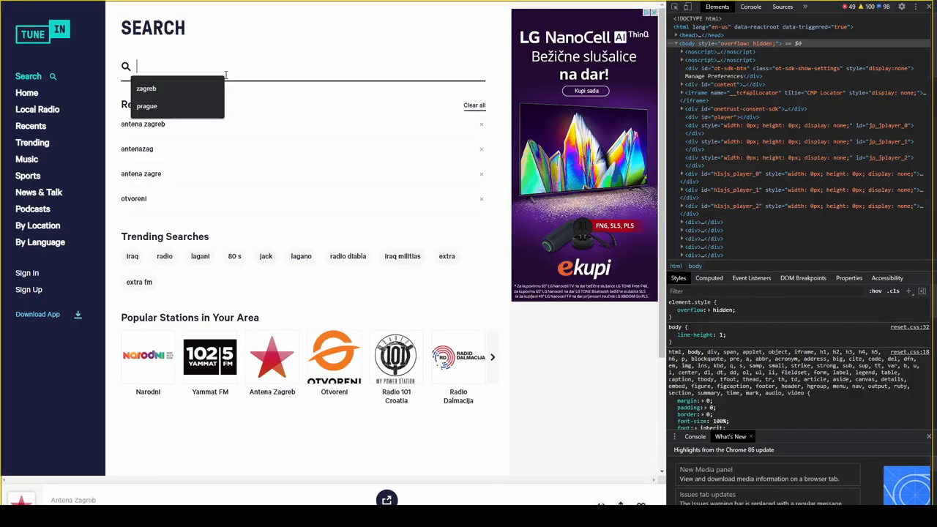
type("x2")
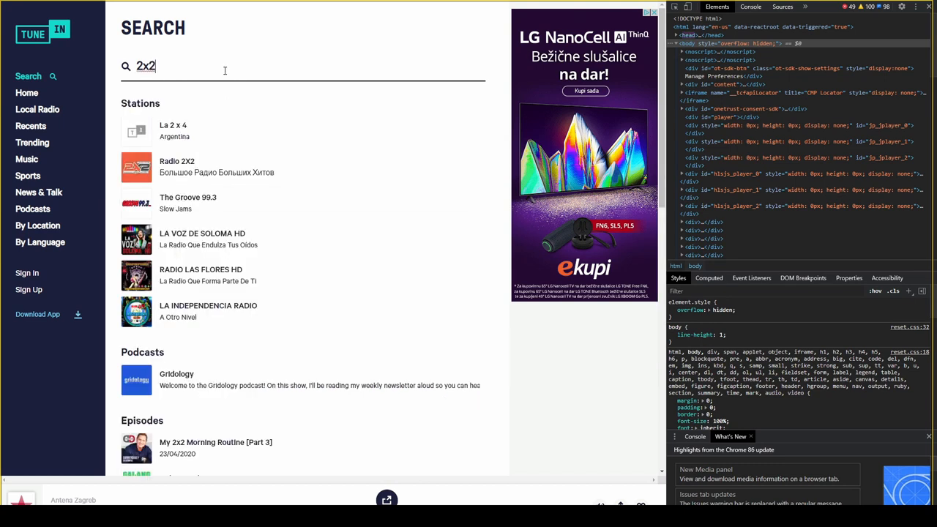
left_click(194, 167)
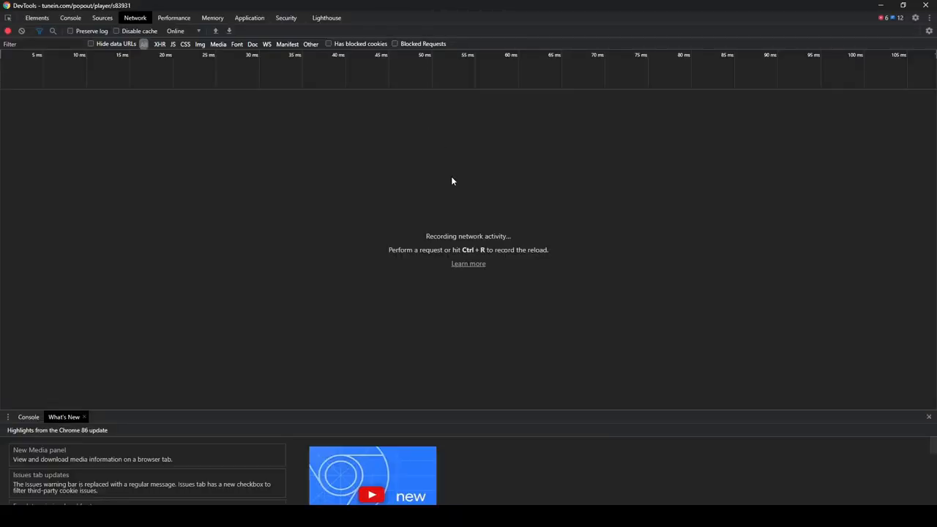
key("alt+Tab")
left_click(431, 55)
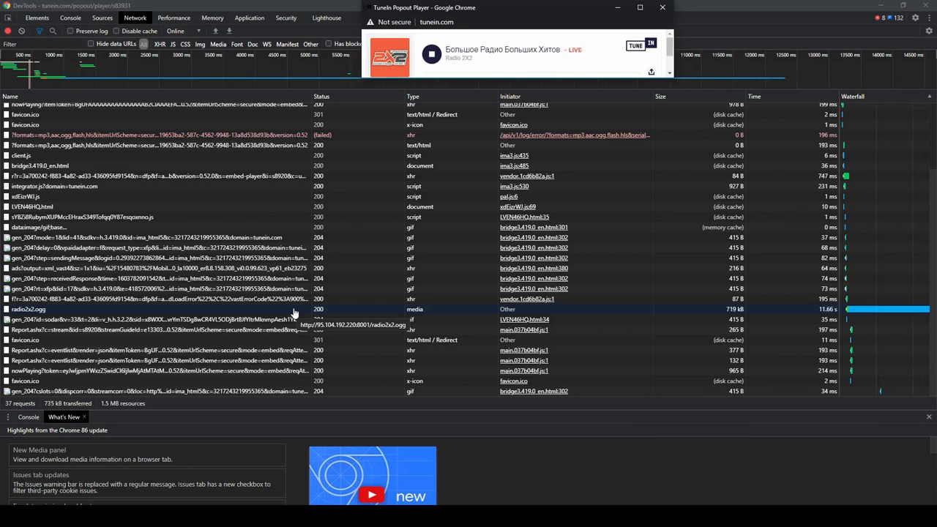
- Copy the link address of the radio2x2.ogg stream request in DevTools
left_click(293, 313)
right_click(30, 308)
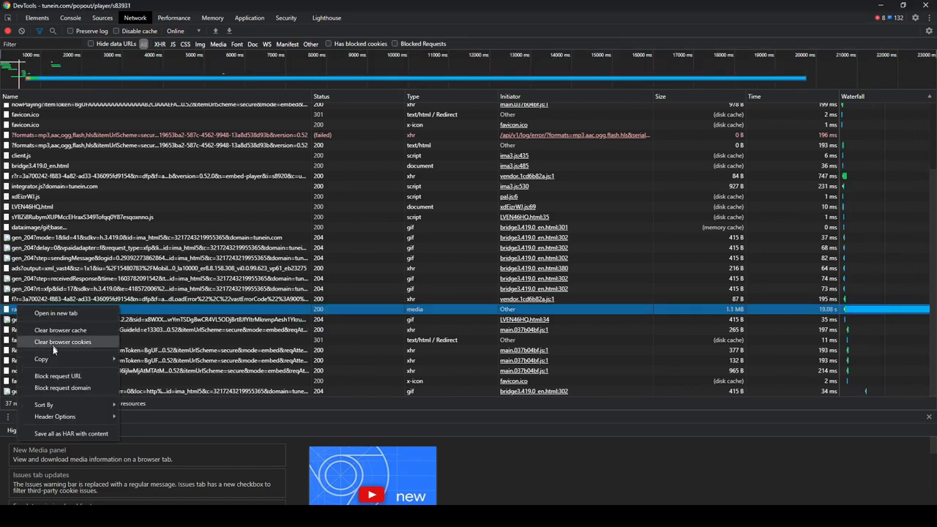
mouse_move(41, 358)
left_click(158, 342)
mouse_move(856, 155)
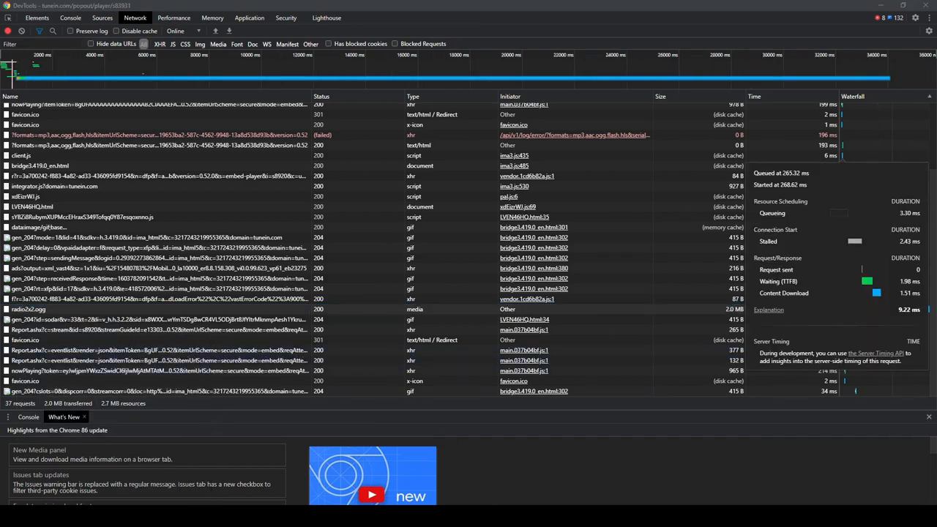
- Switch to the main Chrome window to test the radio2x2.ogg URL, then return to TuneIn search
left_click(386, 516)
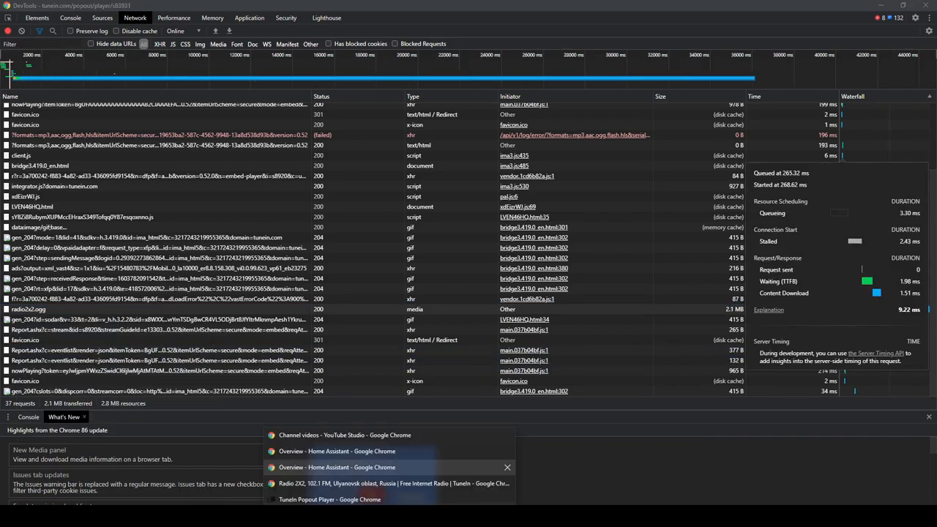
left_click(387, 483)
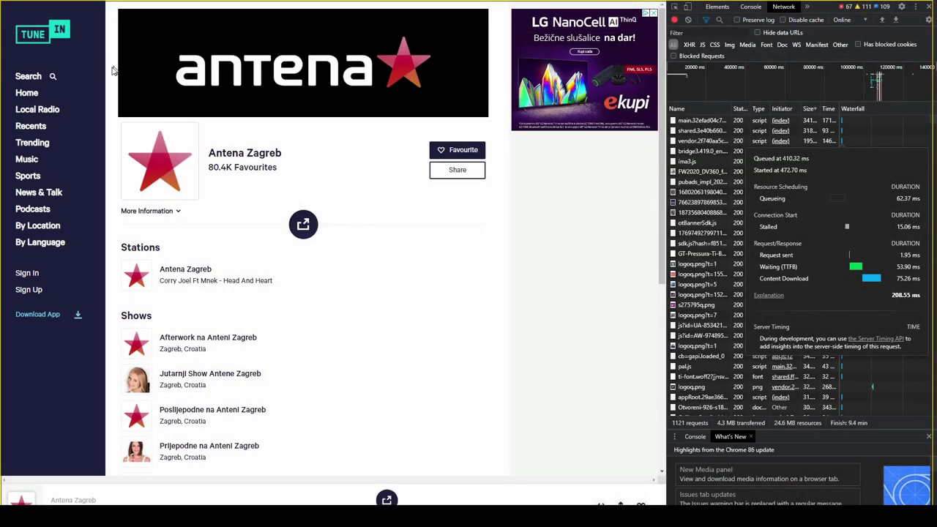
left_click(29, 76)
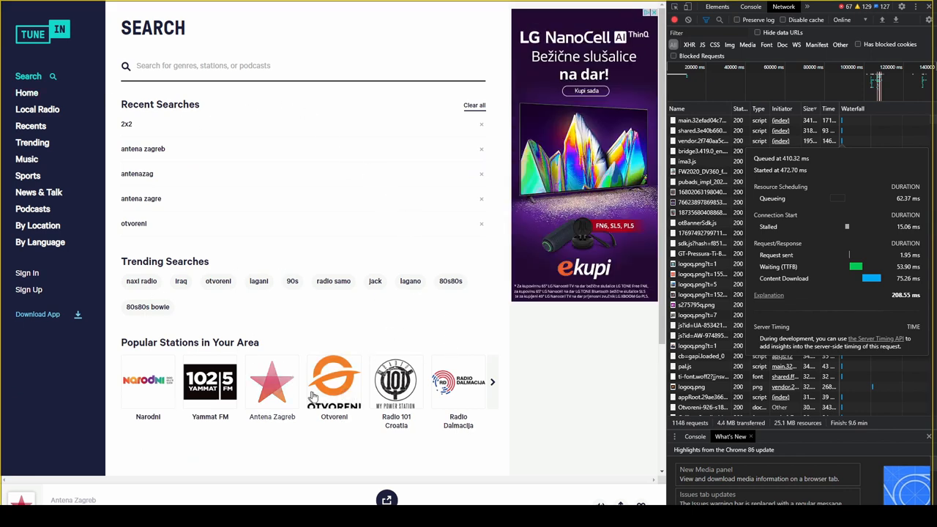
- Open 1.FM - Classic Rock Replay Radio from Popular Stations and select its crock_mobile_mp3 request
mouse_move(458, 382)
left_click(492, 383)
left_click(492, 382)
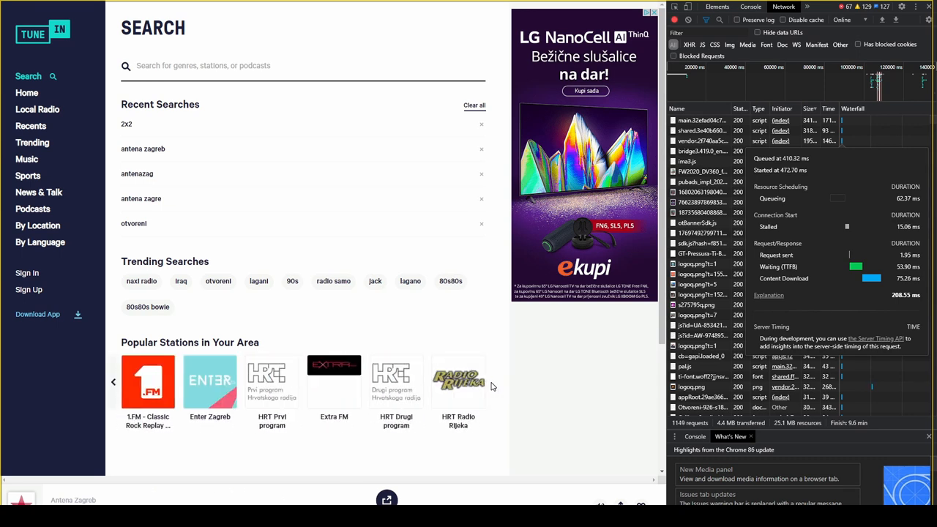
left_click(149, 386)
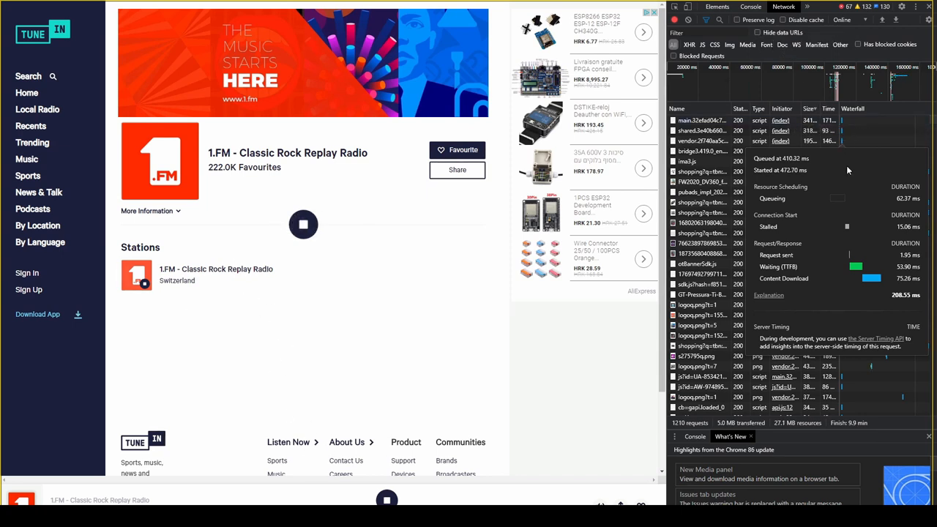
left_click(767, 120)
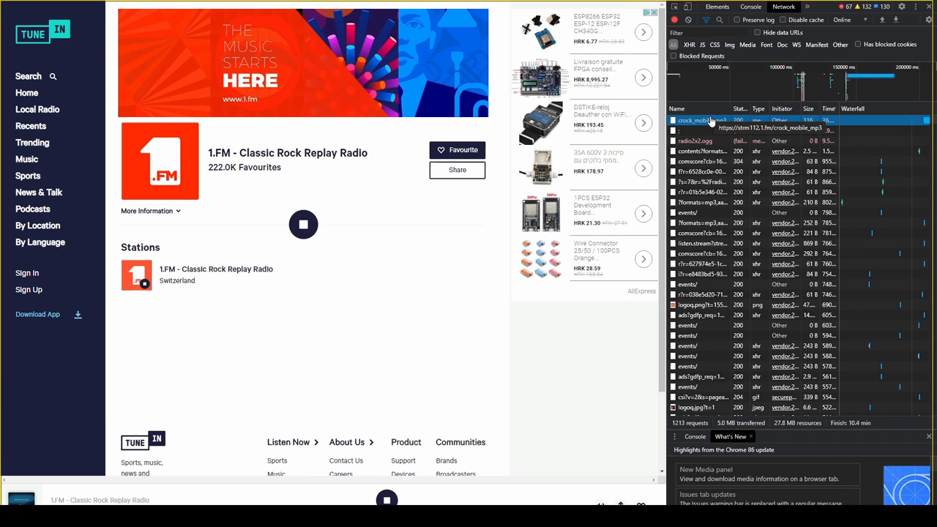
- Copy the link address of the crock_mobile_mp3 stream request
right_click(710, 122)
mouse_move(732, 176)
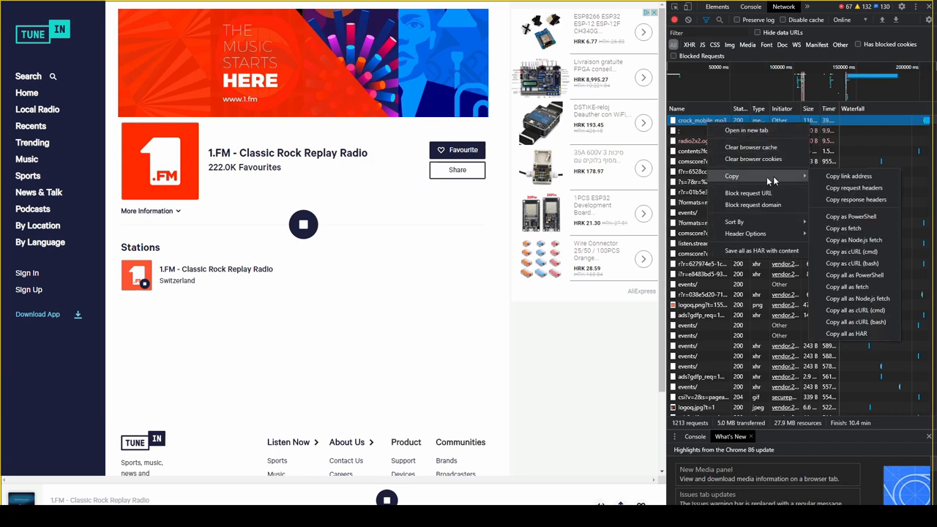
left_click(849, 176)
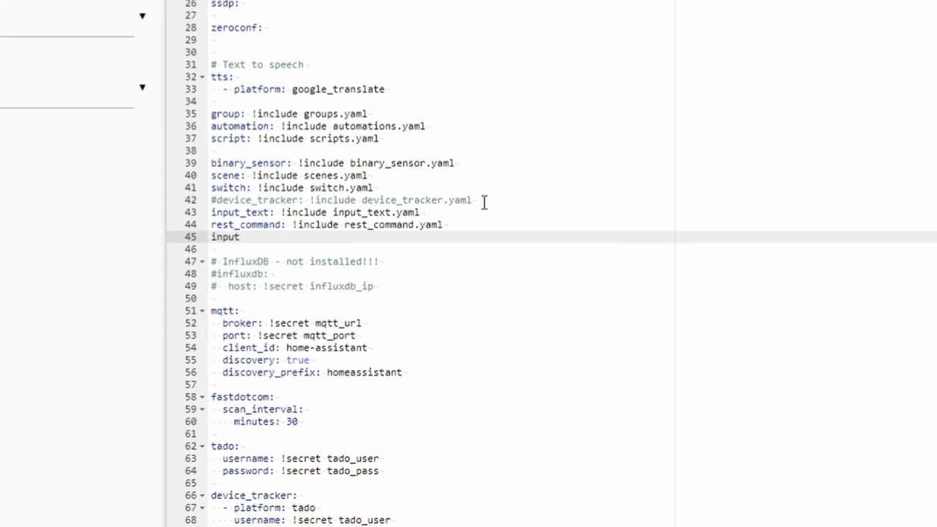
type("_number: !")
type("include input_number.yaml")
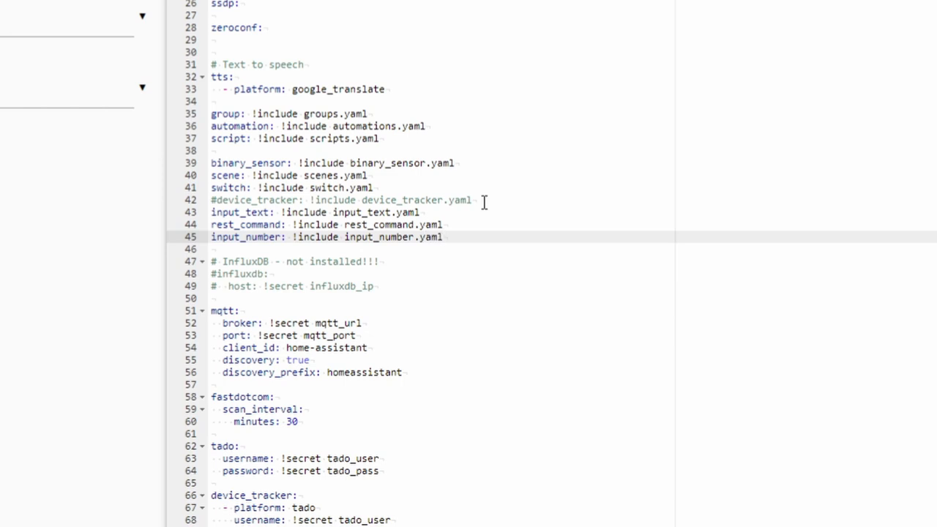
- Add the input_number and input_select !include lines to configuration.yaml and save it
key("Return")
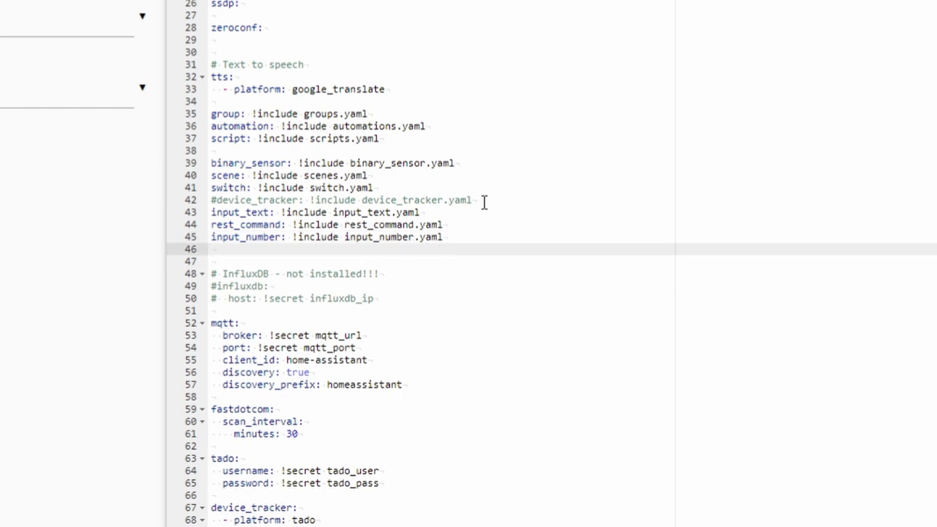
type("input_select")
type(": !incl")
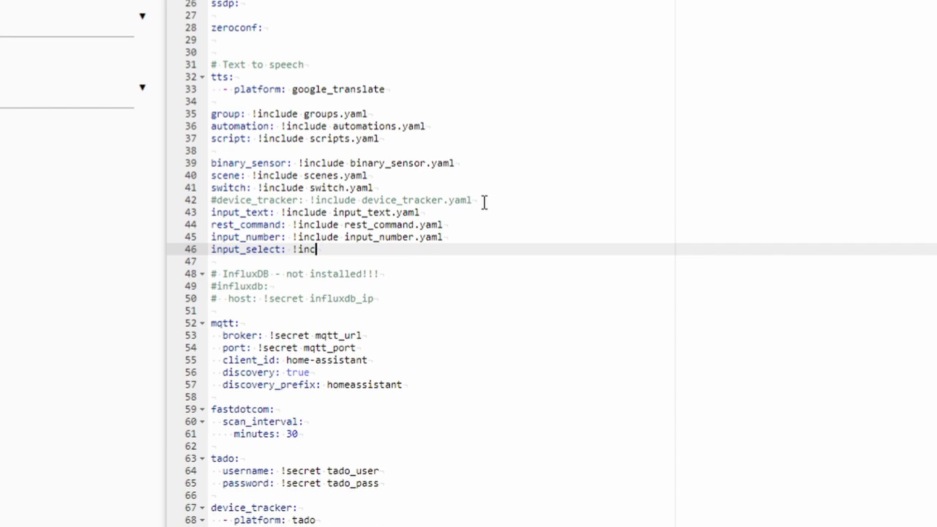
type("ude input_select.yaml")
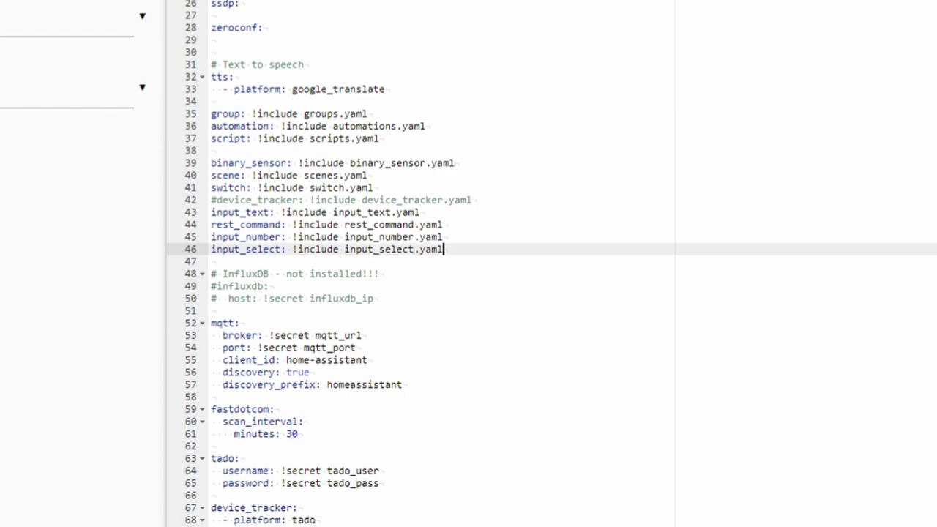
key("ctrl+s")
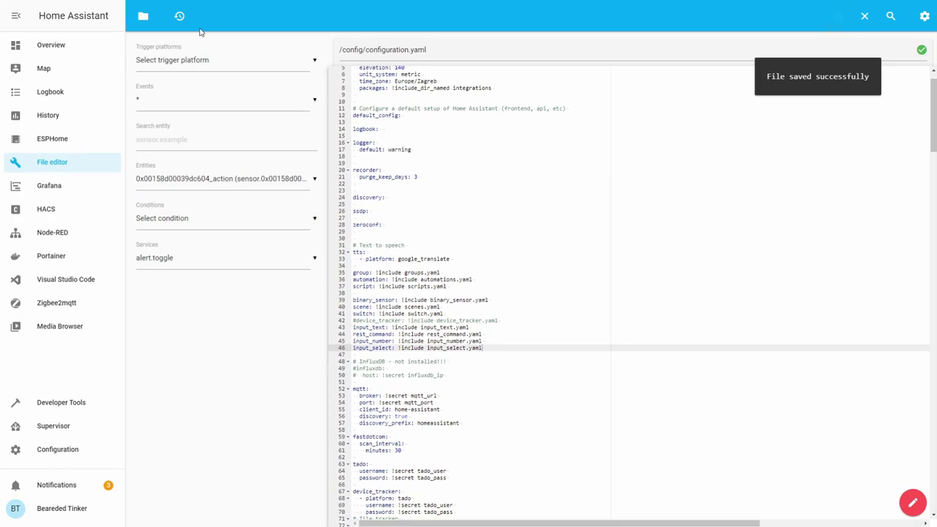
left_click(143, 16)
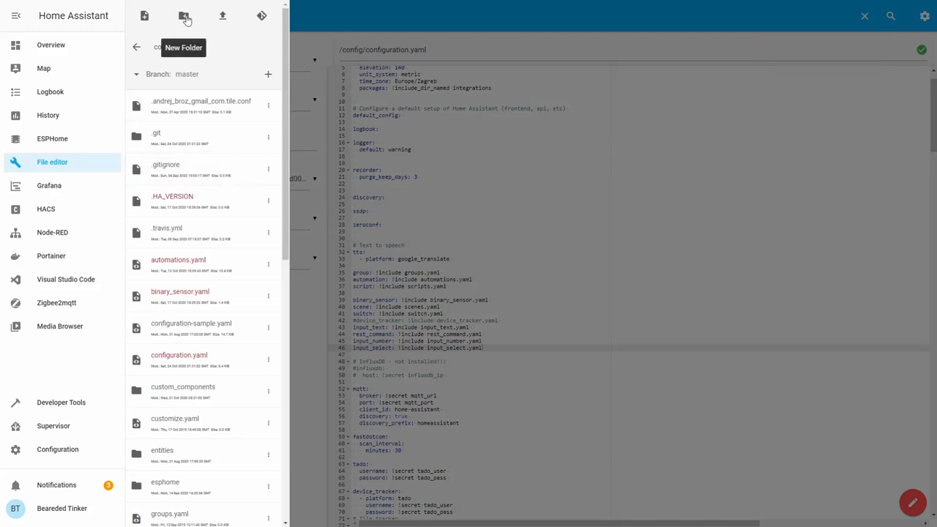
- Create a new input_number.yaml file in the config folder and open it for editing
left_click(145, 16)
left_click(360, 109)
type("input_")
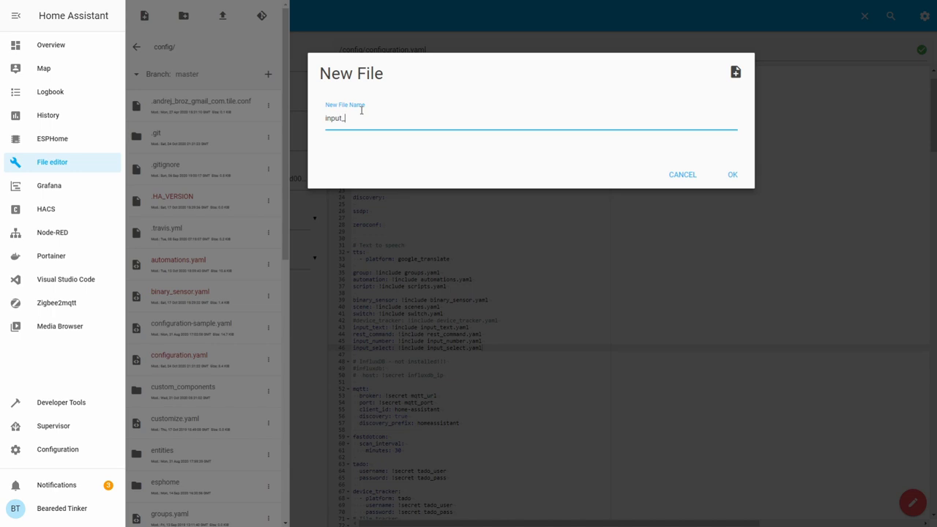
type("number.yaml")
left_click(732, 174)
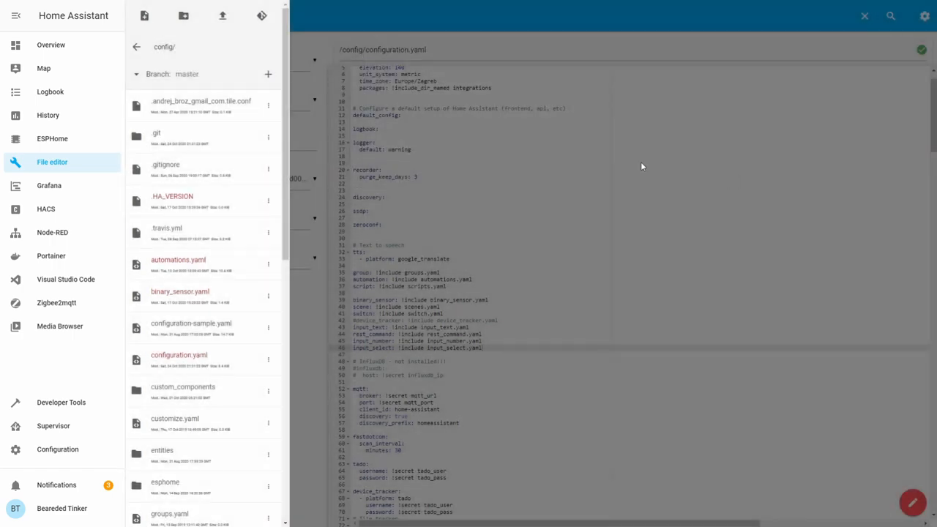
scroll(240, 311, "down", 5)
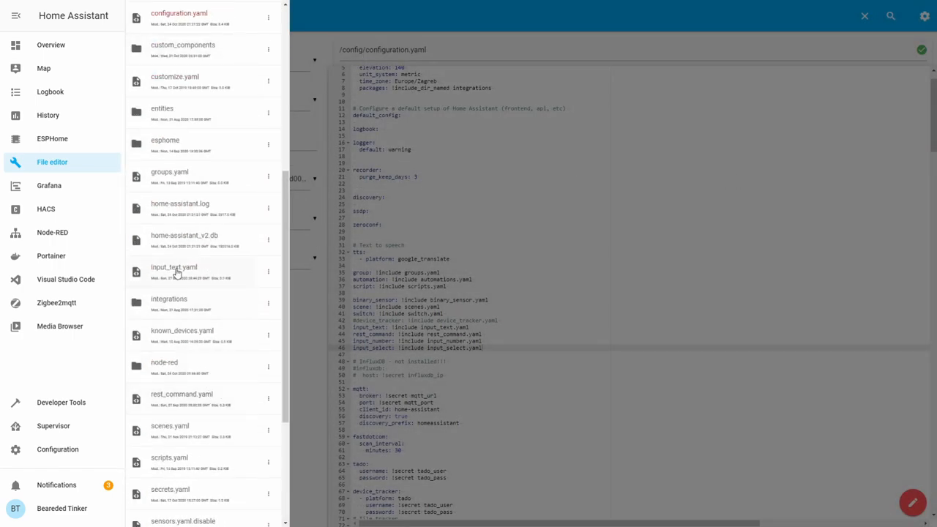
scroll(201, 289, "down", 3)
scroll(201, 289, "down", 3)
left_click(190, 176)
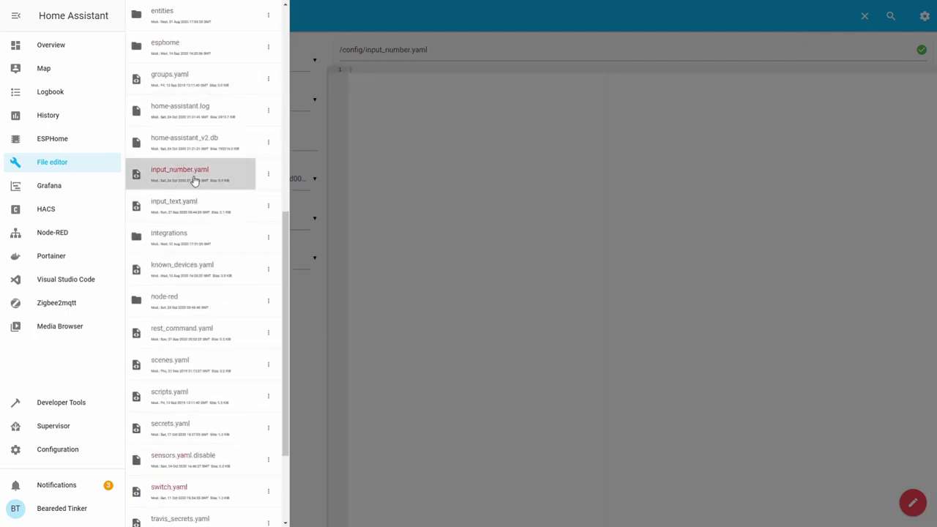
- Write the '# Radio volume' comment and radio_volume with name Volume and icon mdi:volume-high
left_click(329, 159)
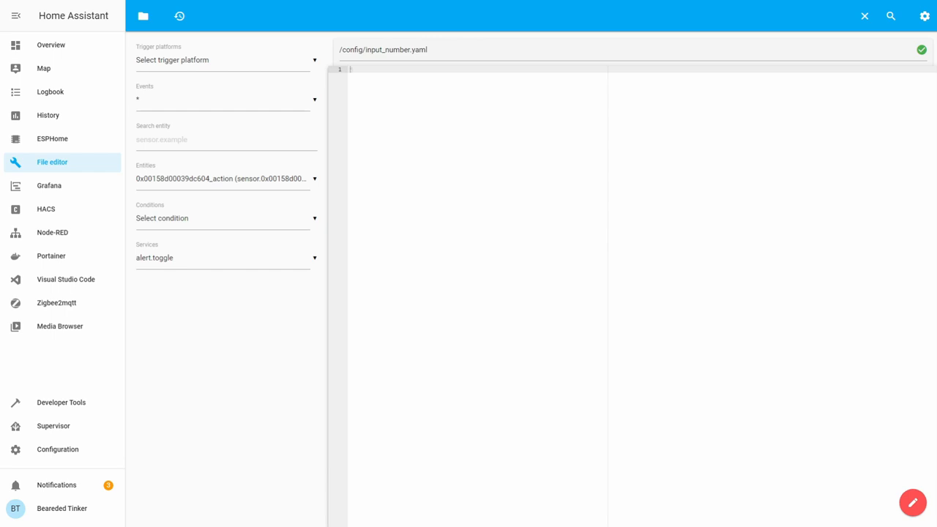
type("# Radio ")
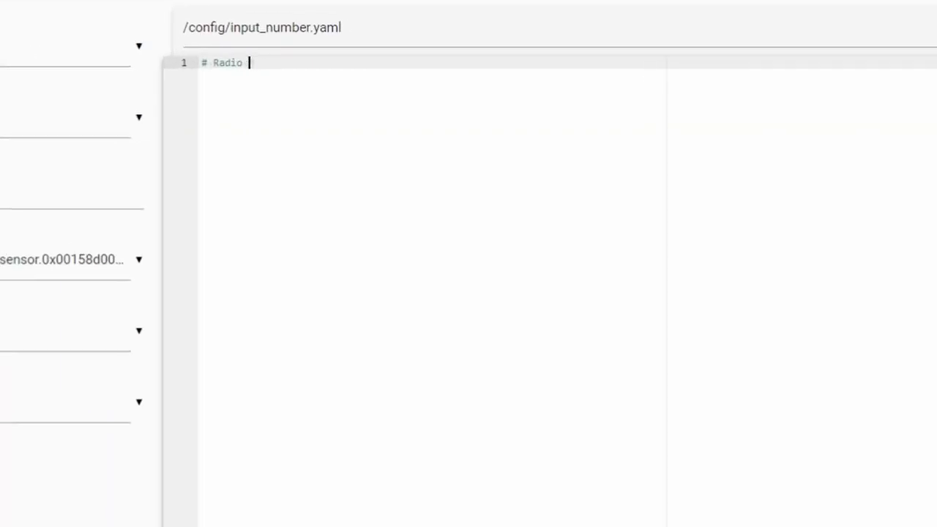
type("volume")
key("Return")
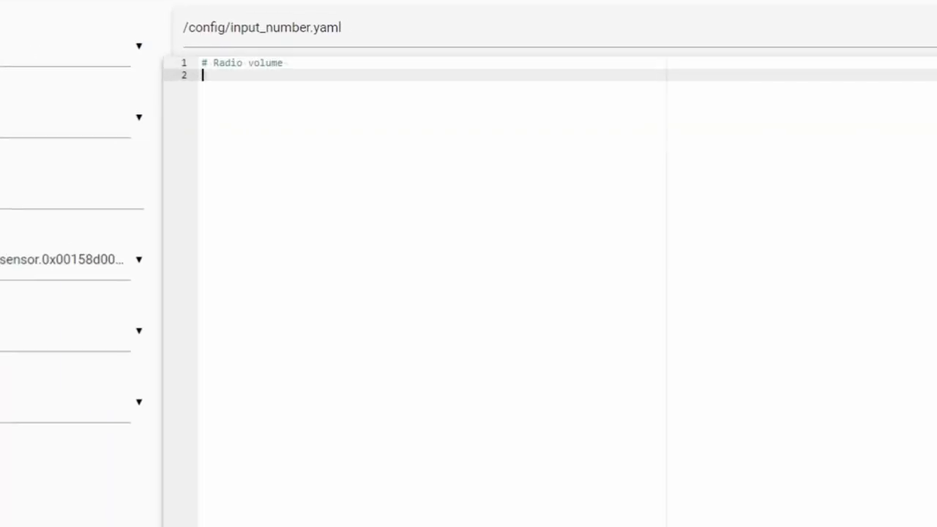
key("Return")
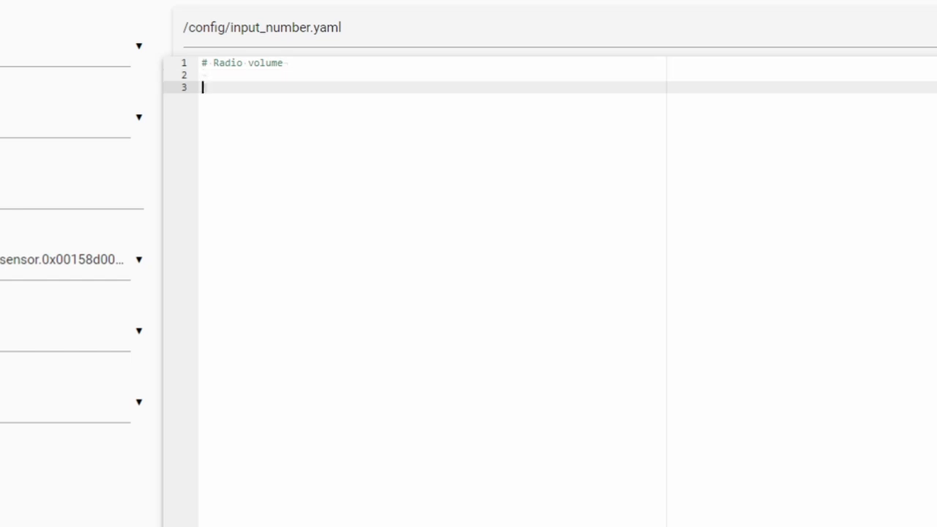
type("radio_volume:")
key("Return")
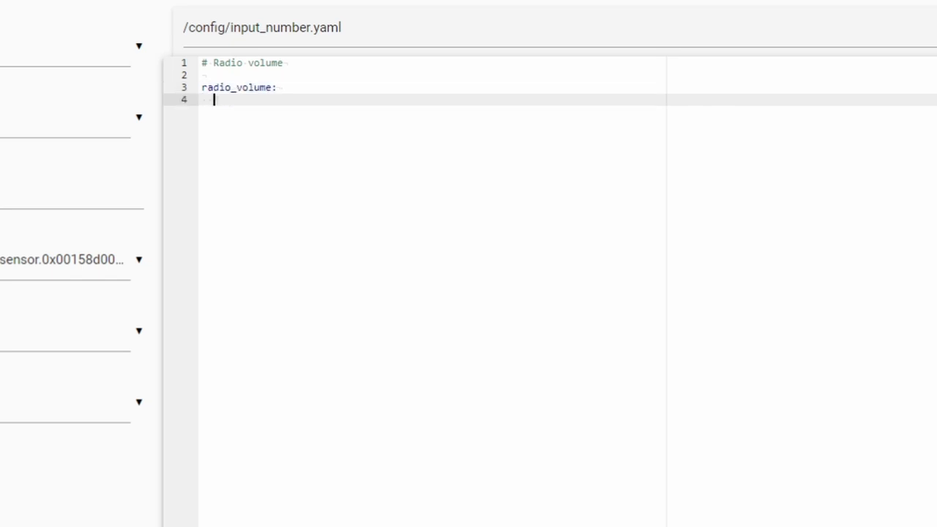
type("name: ")
type("Volume")
key("Return")
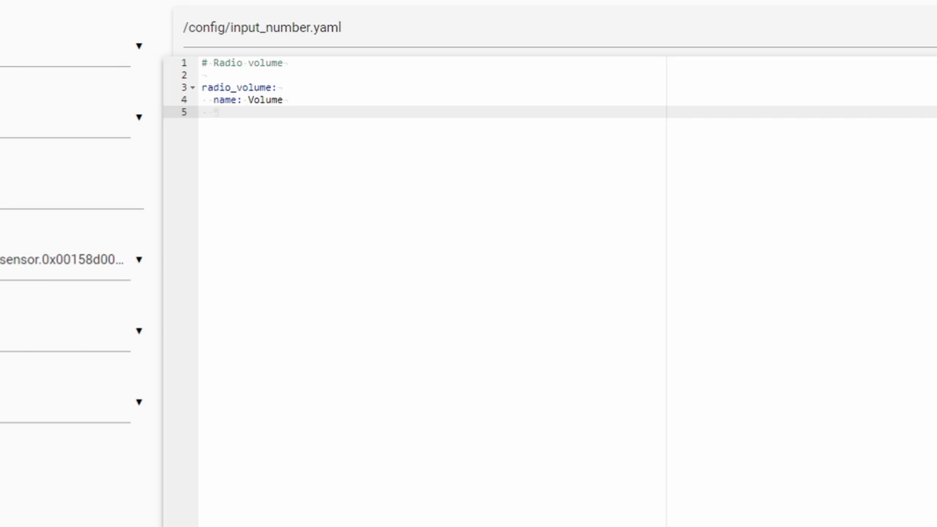
type("icon: ")
type("mdi:volume-high")
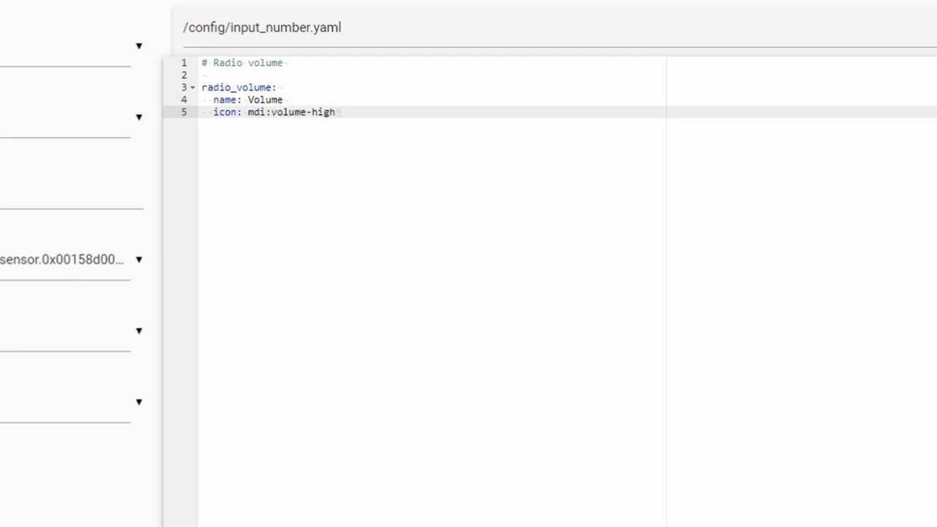
key("Return")
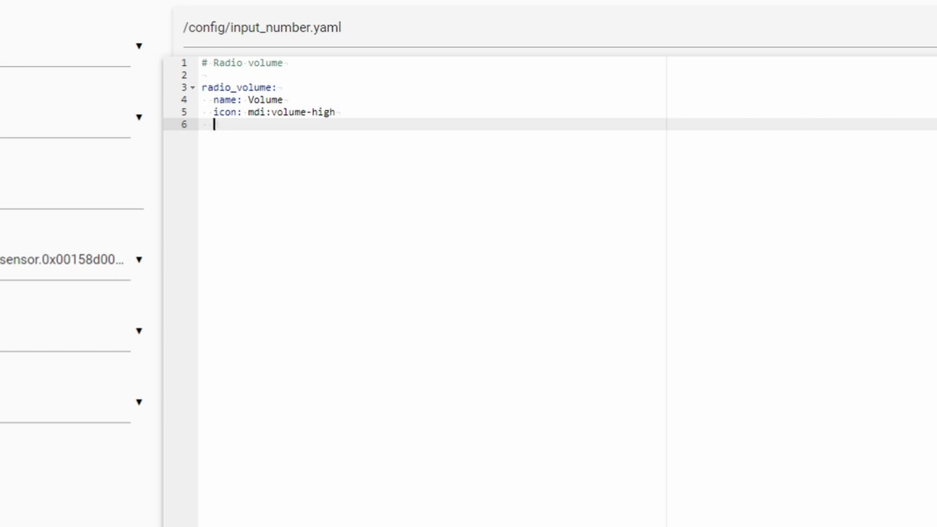
type("initial_c")
- Add initial 0.3, min 0, max 1, step 0.05, mode box, and save input_number.yaml
key("BackSpace")
key("BackSpace")
type(": 0.3")
key("Return")
type("mini")
key("BackSpace")
type(": 0")
key("Return")
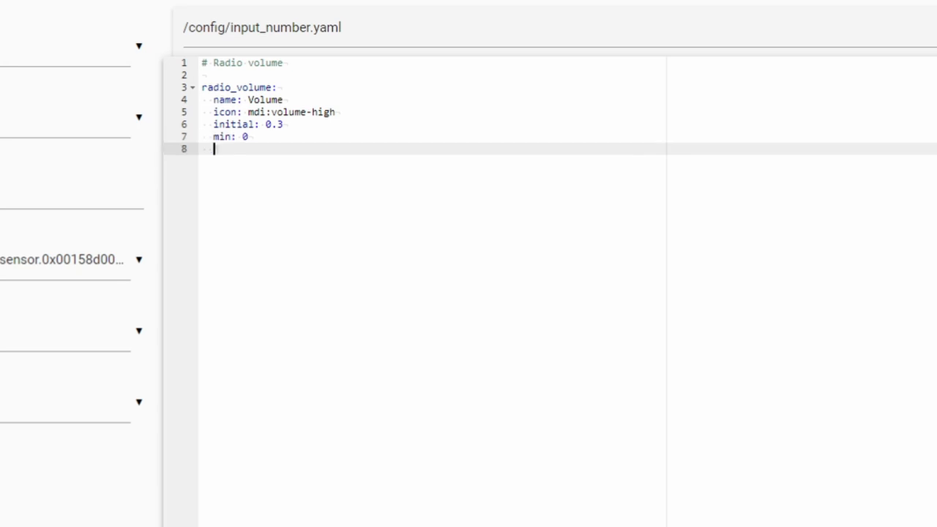
type("max: 1")
key("Return")
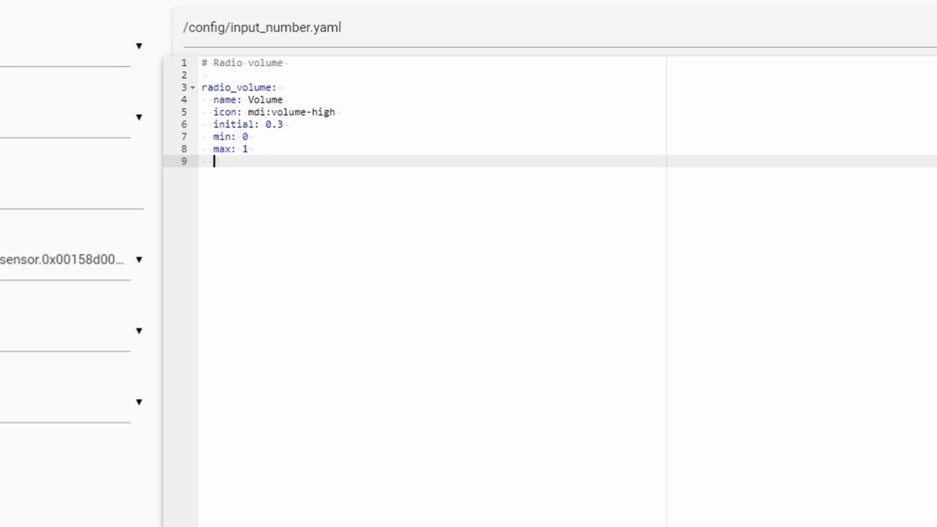
type("step:")
type("0.05")
key("Return")
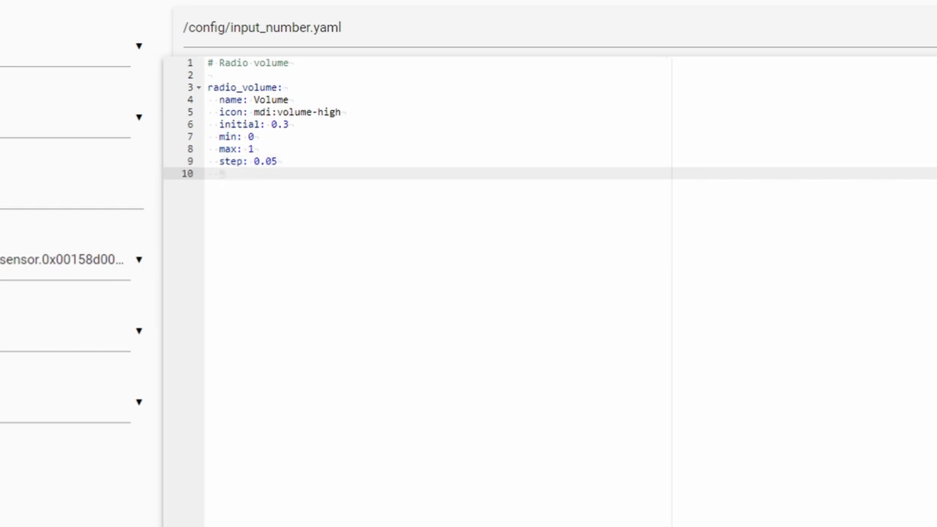
type("mode:")
type("box")
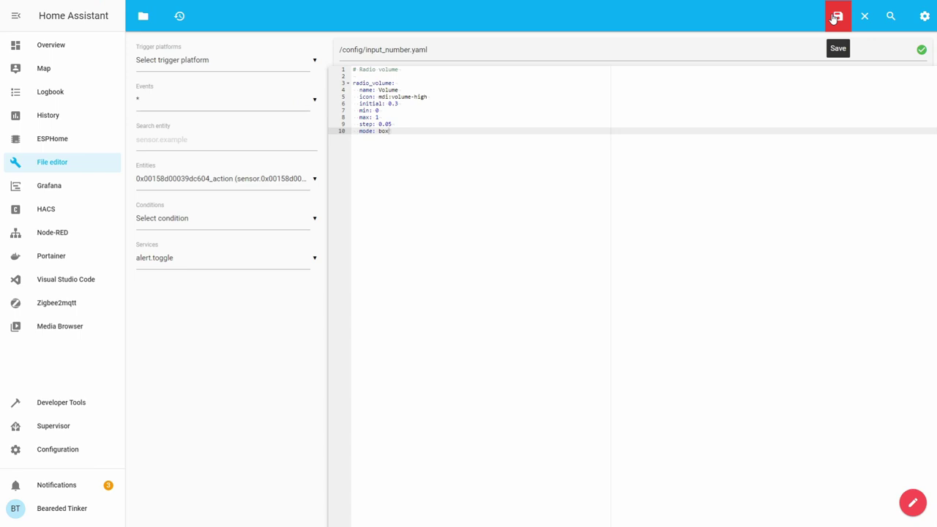
left_click(837, 16)
- Create input_select.yaml in the config folder and open it for editing
left_click(142, 19)
left_click(144, 16)
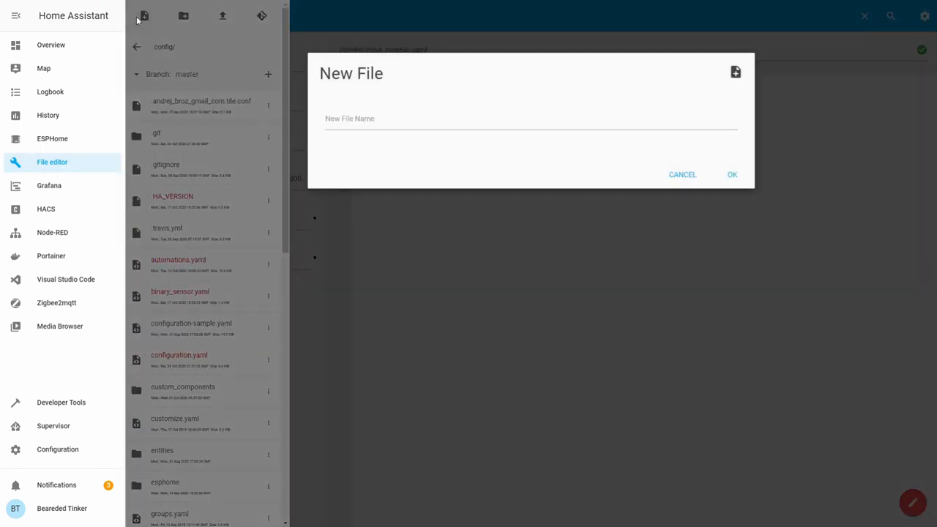
left_click(406, 117)
type("nput_select.yaml")
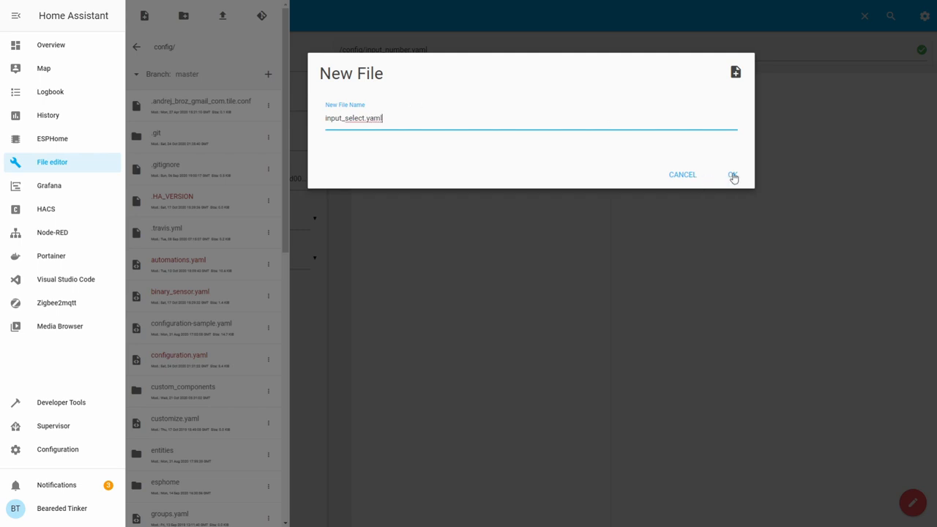
left_click(732, 174)
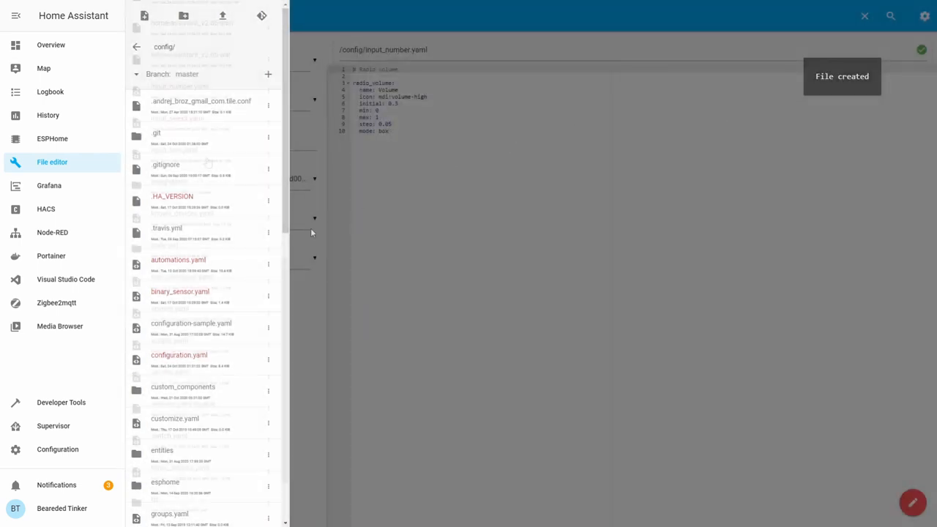
scroll(213, 219, "down", 10)
left_click(177, 118)
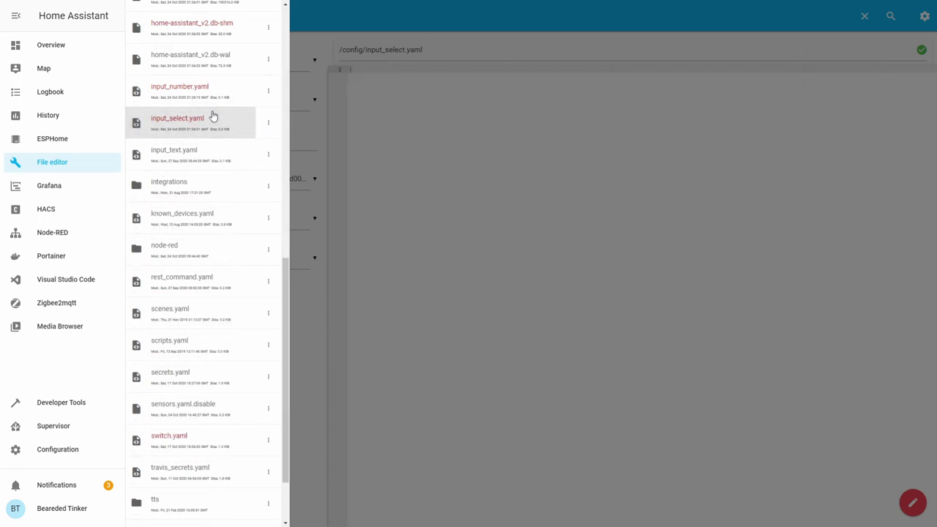
left_click(445, 108)
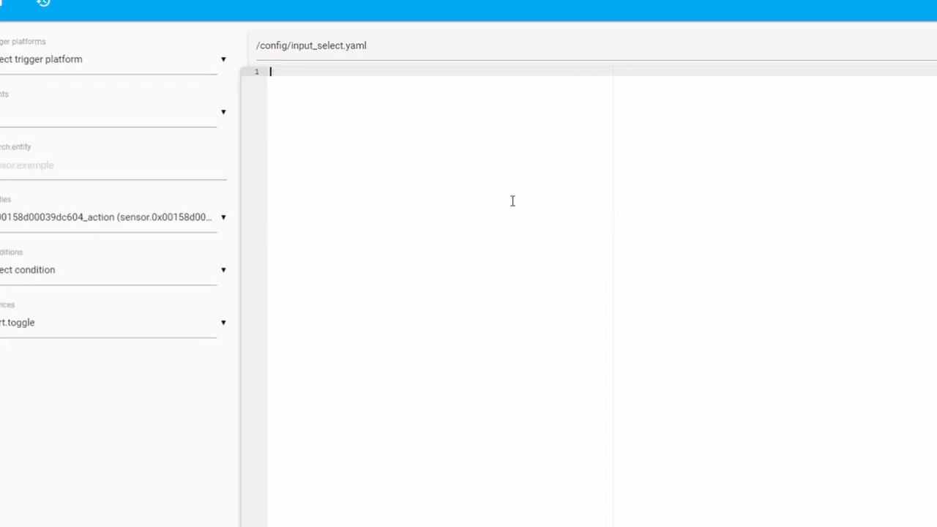
type("#")
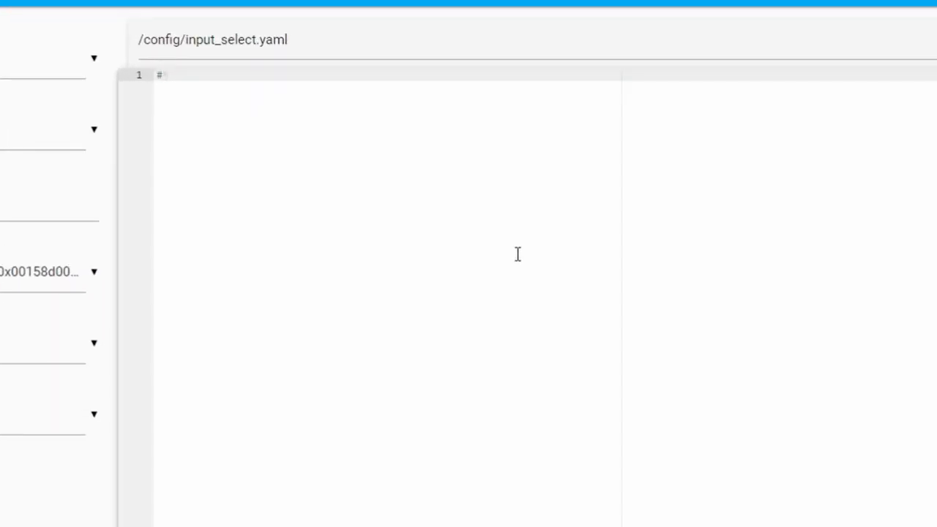
type("Radio stations")
- Write the comment and start the radio_station selector with its name and options key
key("Return")
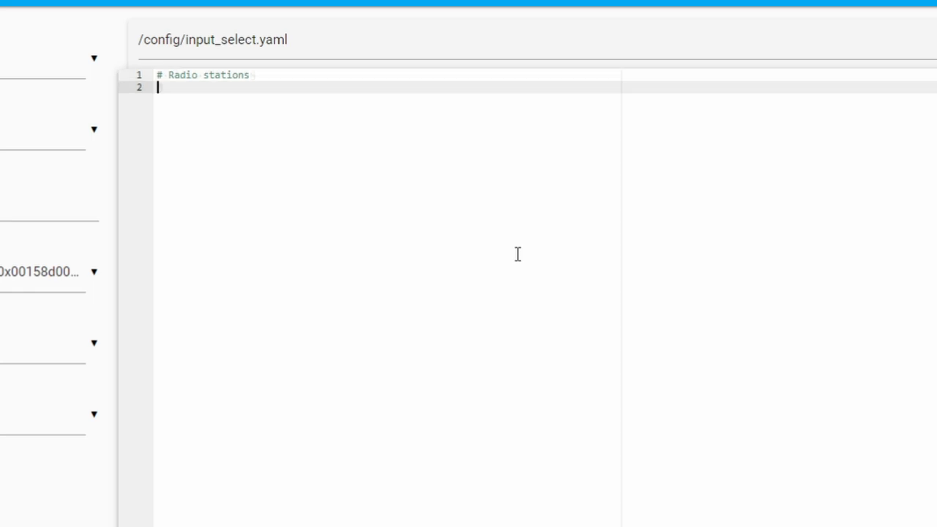
key("Return")
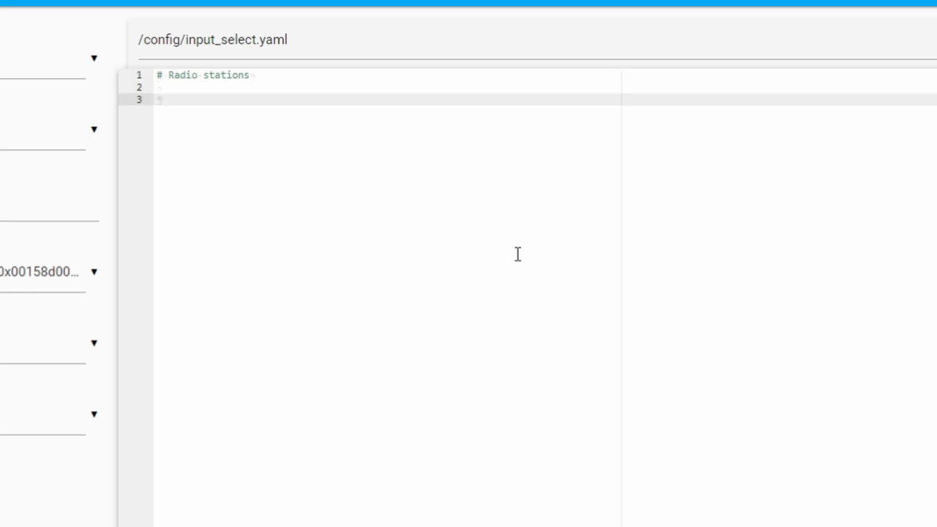
type("radio_")
type("station:")
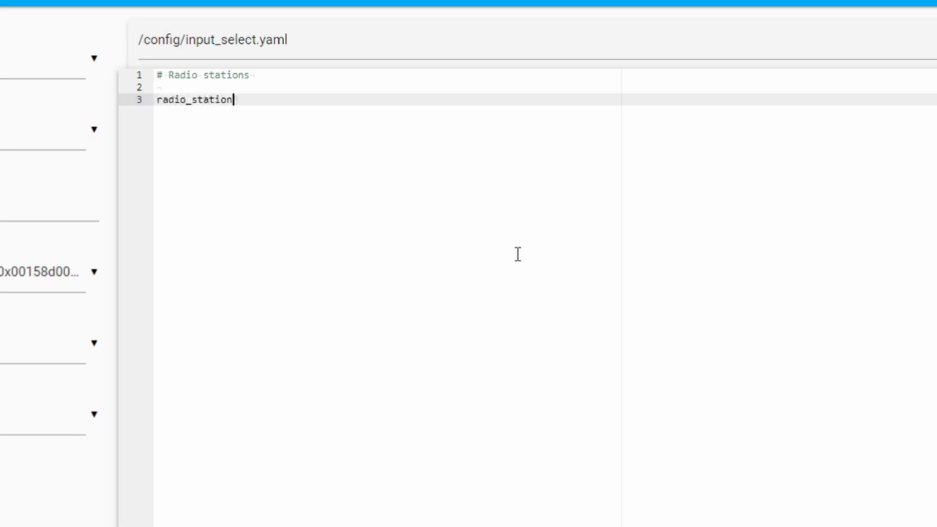
key("Return")
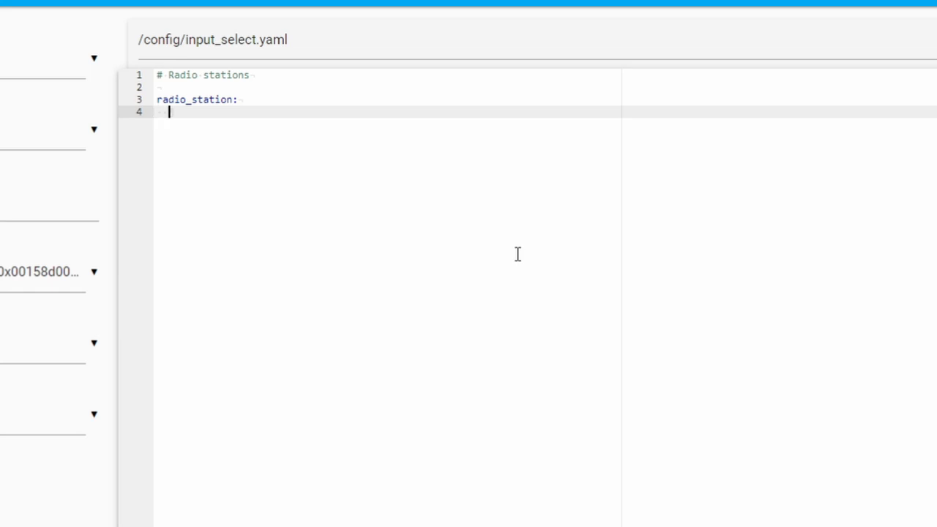
type("name: ")
type("'Select Radio Station")
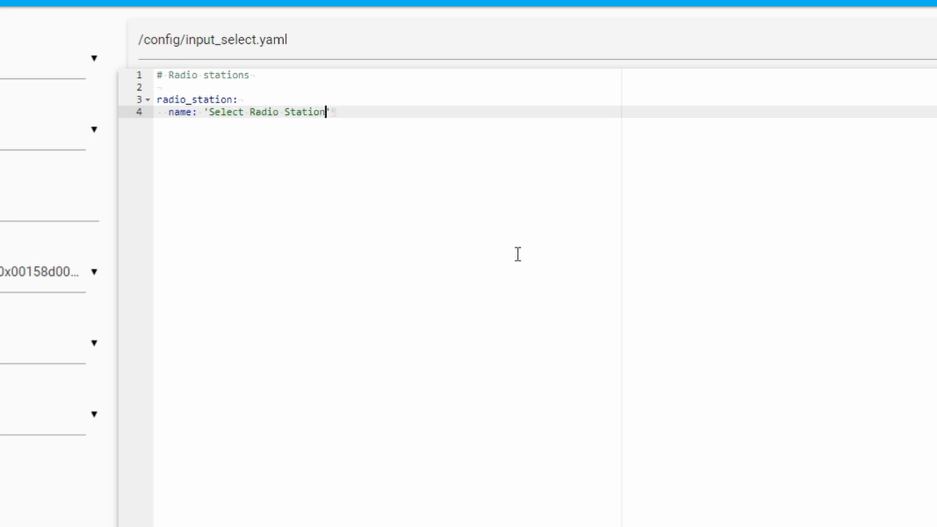
type("'")
key("Return")
type("options:")
key("Return")
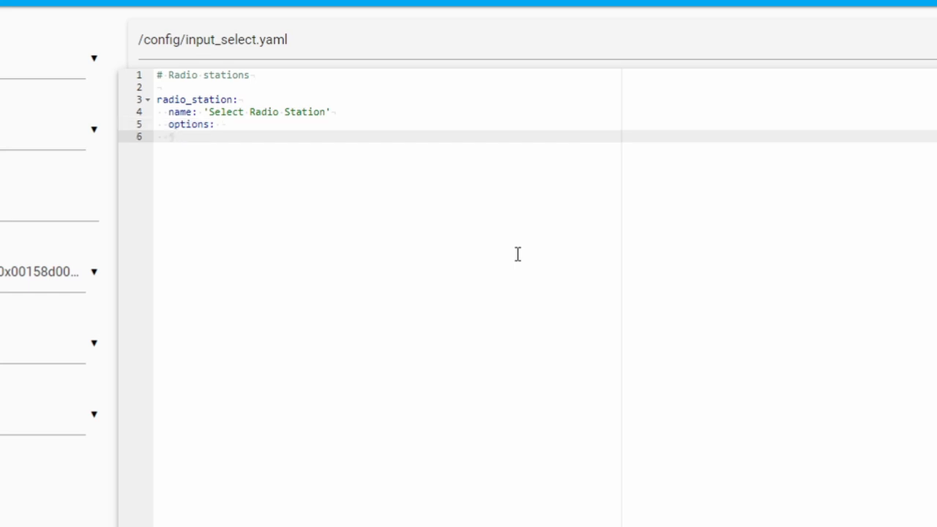
type("- ")
type("'Otvoreni'")
- List options Otvoreni, 2x2, 1.FM, with initial Otvoreni and icon mdi:radio
key("Return")
type("- ")
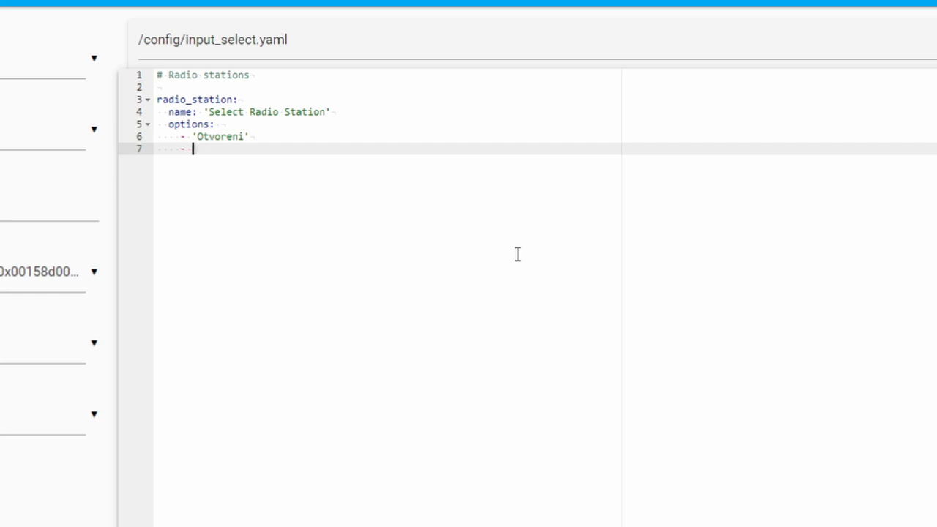
type("'2x2'")
key("Return")
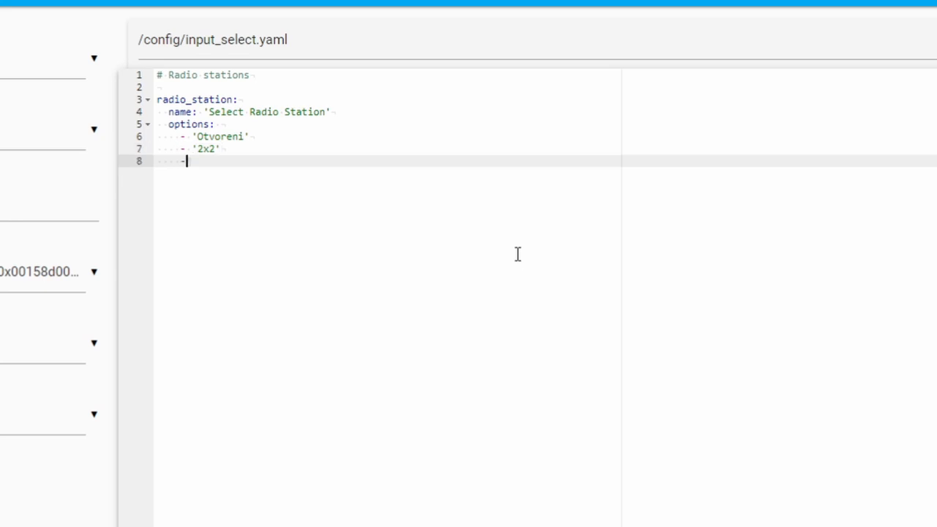
type("- ")
type("'1")
type(".FM")
key("Return")
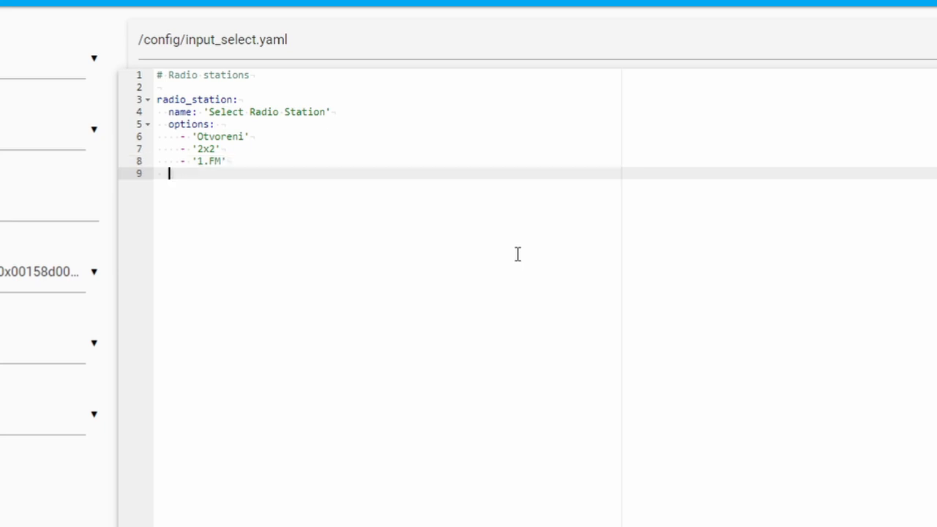
type("initial")
type(": ")
type("Otvoreni")
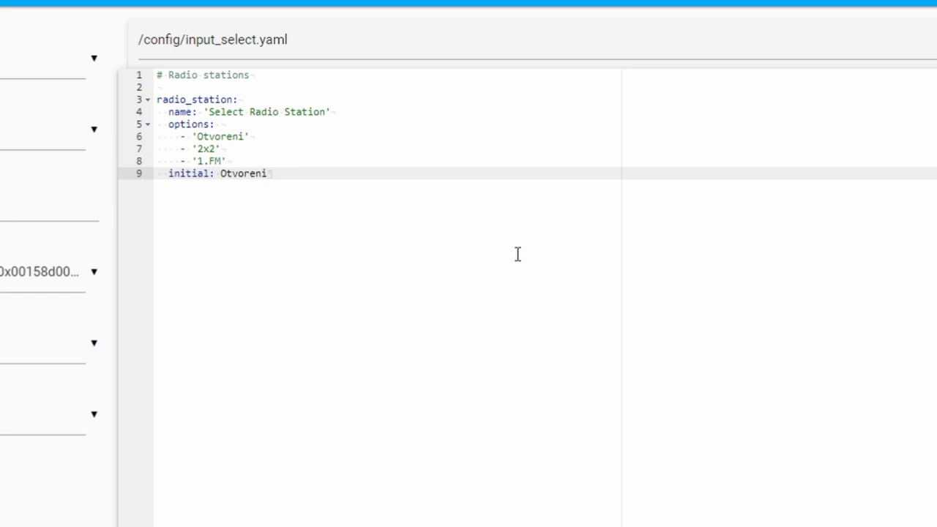
key("Return")
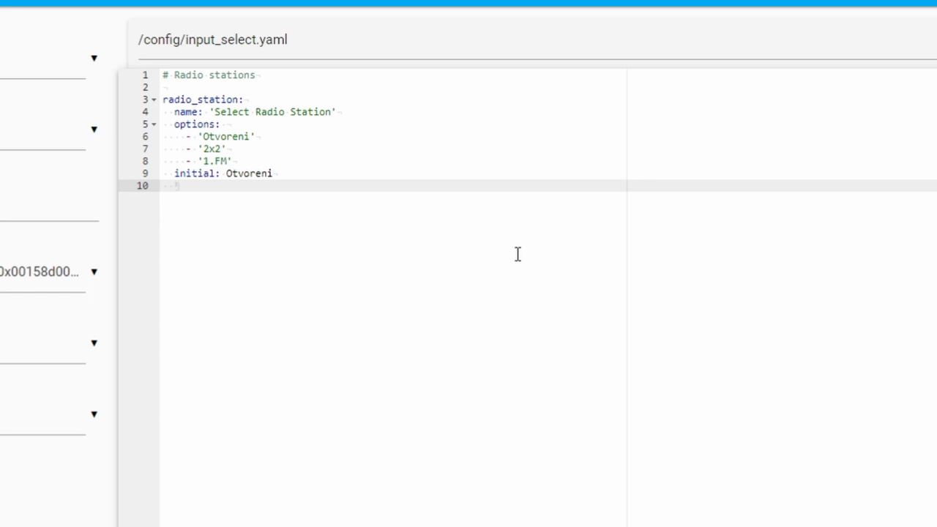
type("icon: m")
type("di:radio")
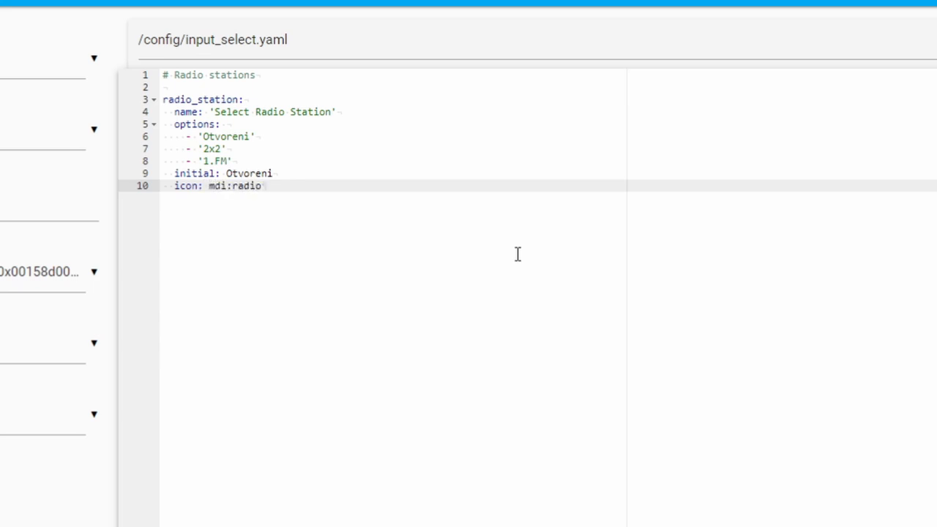
key("Return")
key("Return")
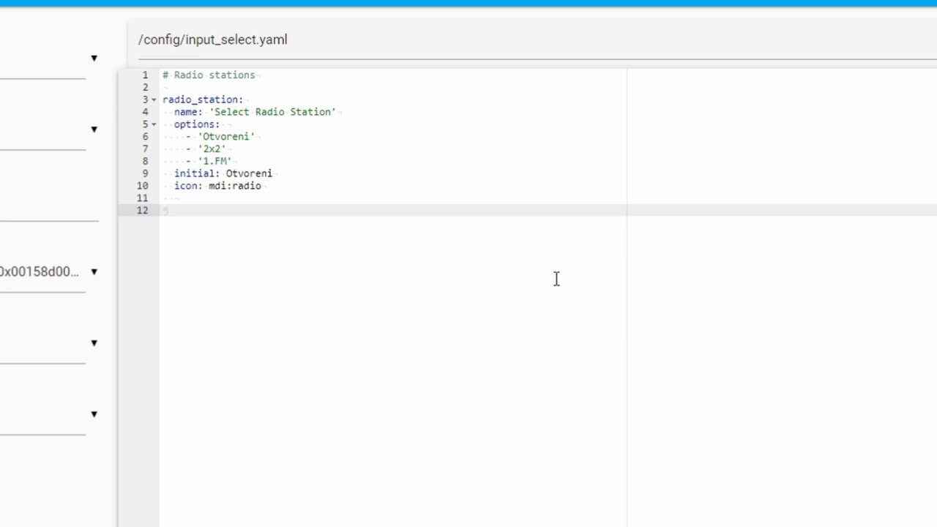
type("radio")
type("_")
type("speake")
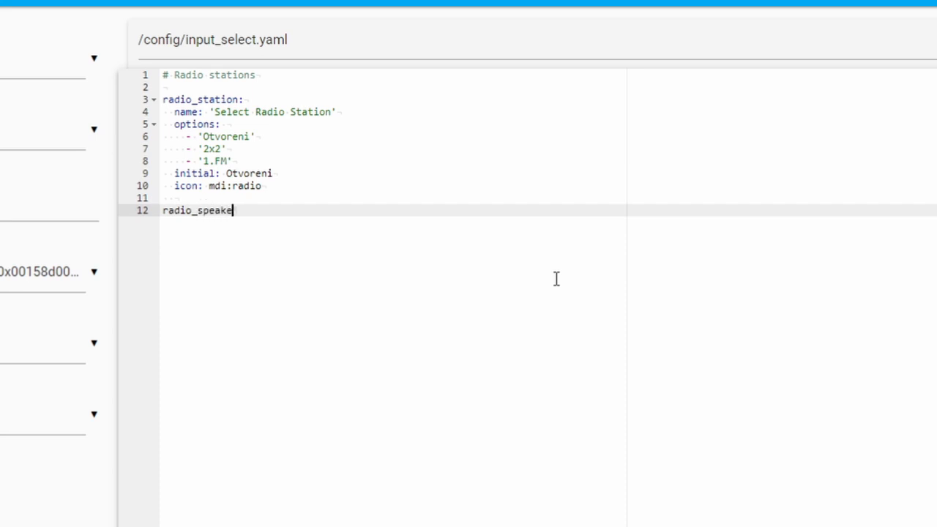
type("r:")
- Add radio_speaker named 'Select Speaker' with its options list and first item 'Display me'
key("Return")
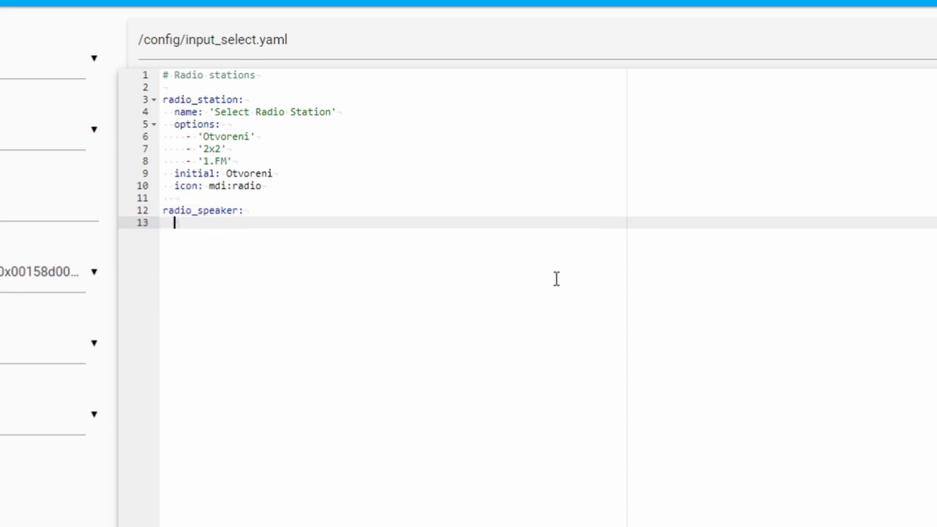
type("name")
type(": 'Select ")
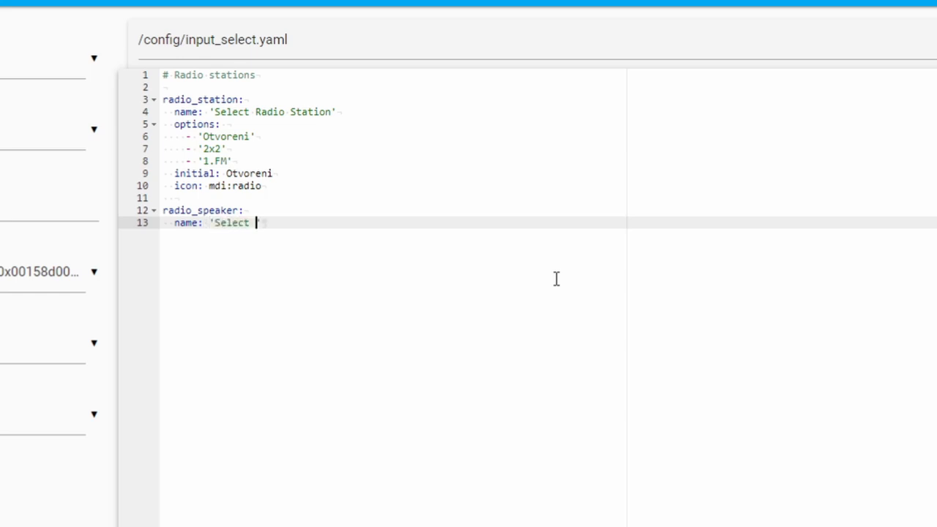
type("Speaker'")
key("Return")
type("options:")
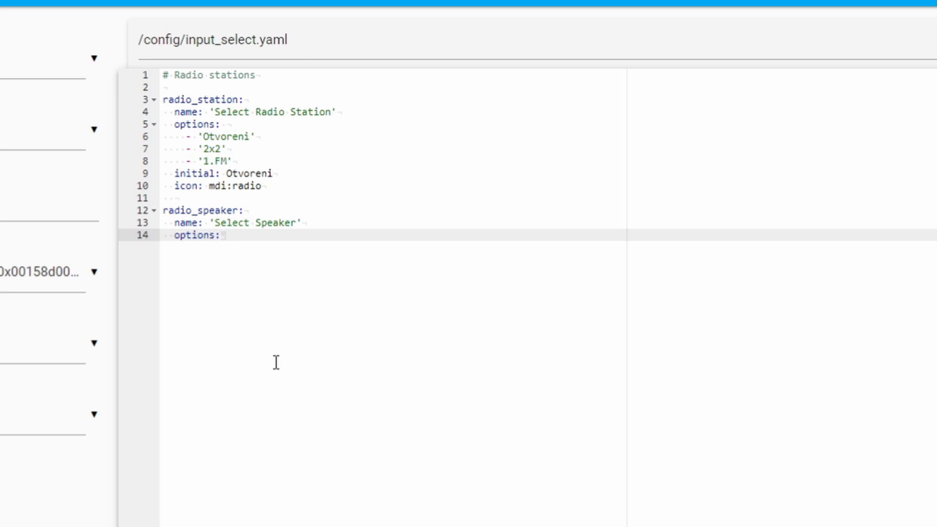
key("Return")
type("-")
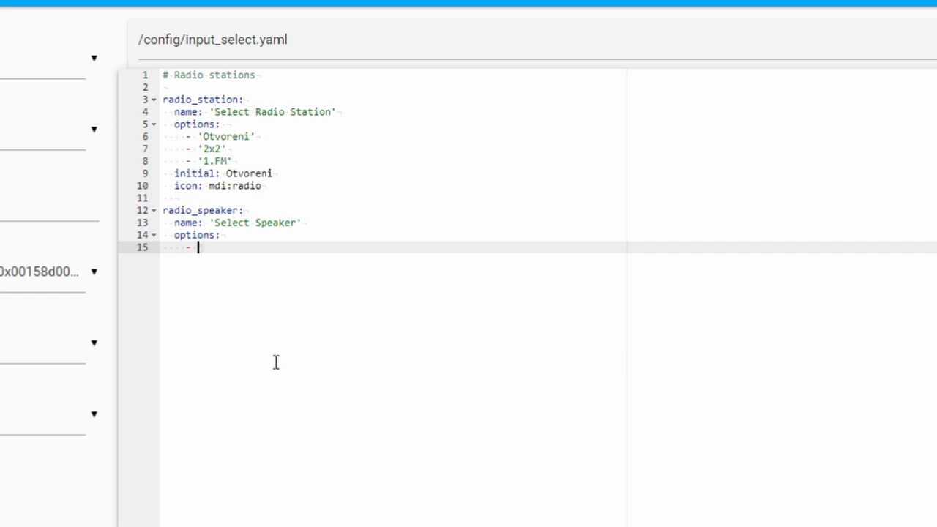
type("'Display me'")
- List speaker options Display me, Clock me, Mini me and Whatever me too
key("Return")
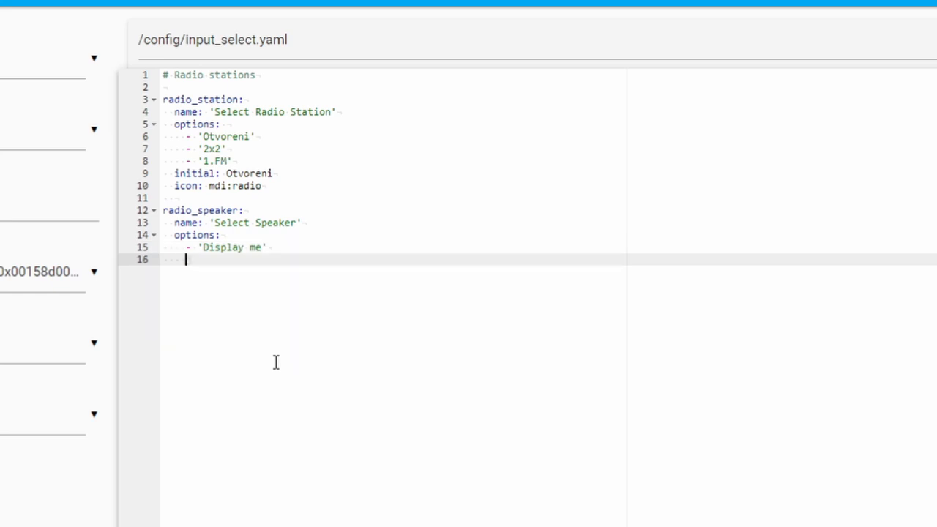
type("- 'Clock me'")
key("Return")
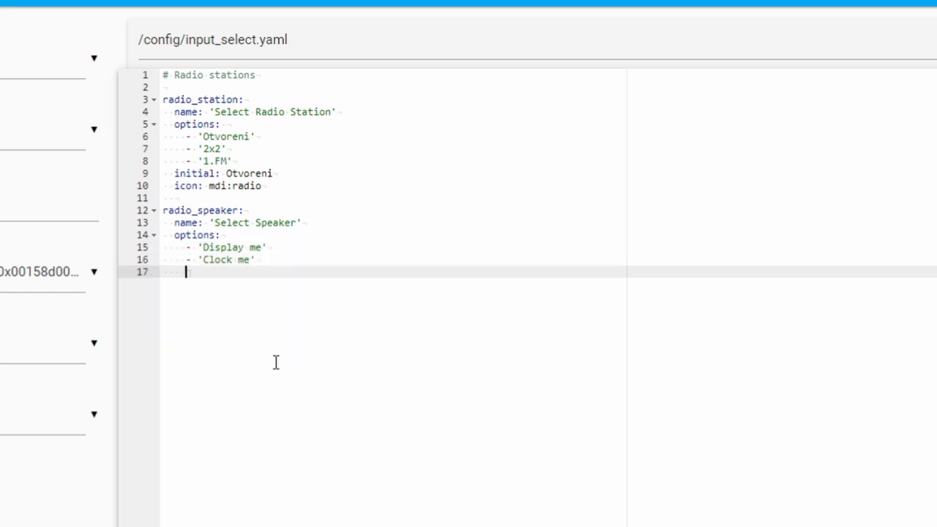
type("- 'Mini me")
key("End")
key("Return")
type("- 'Whatever me")
key("End")
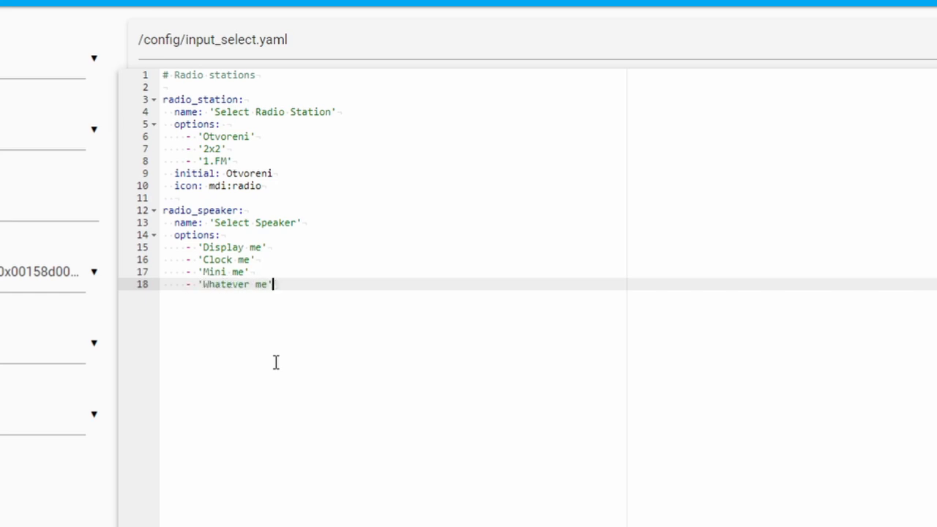
key("Return")
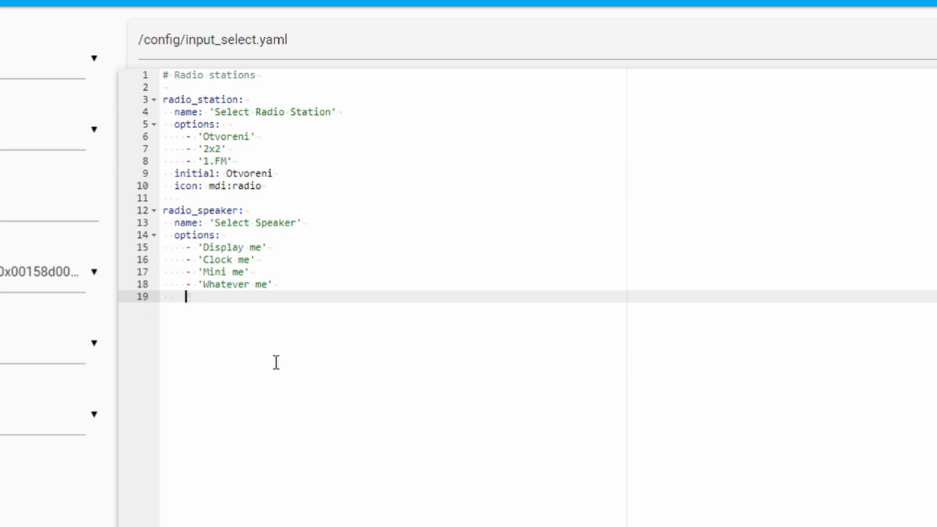
- Set initial Clock me and icon mdi:speaker-wireless for radio_speaker
key("BackSpace")
key("BackSpace")
type("initial:")
type("'Clock me'")
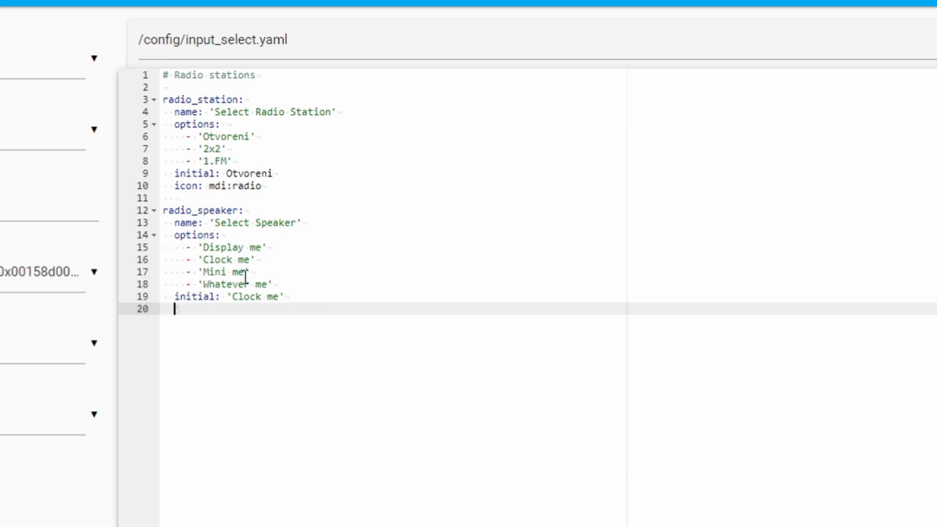
type("icon: ")
type("mdi:speakr")
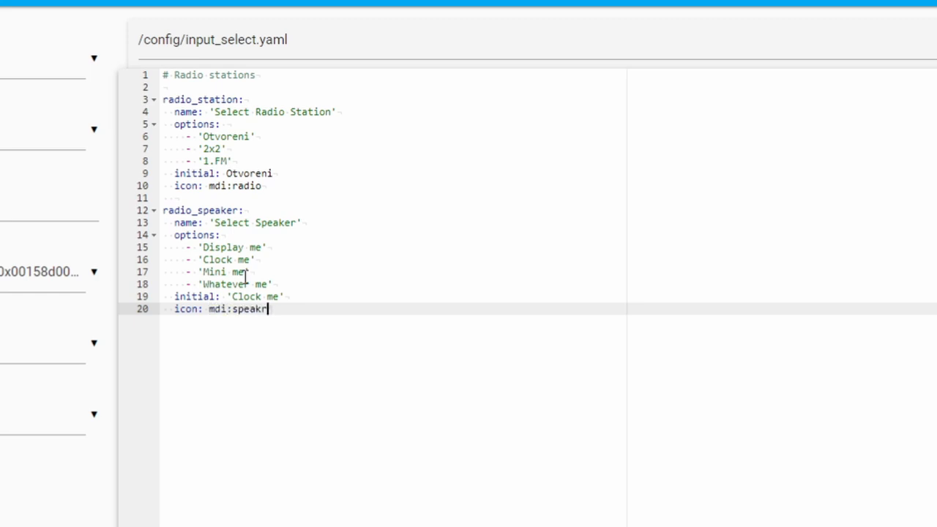
key("BackSpace")
type("er-wireless")
- Save input_select.yaml and check configuration.yaml for the script include
left_click(838, 16)
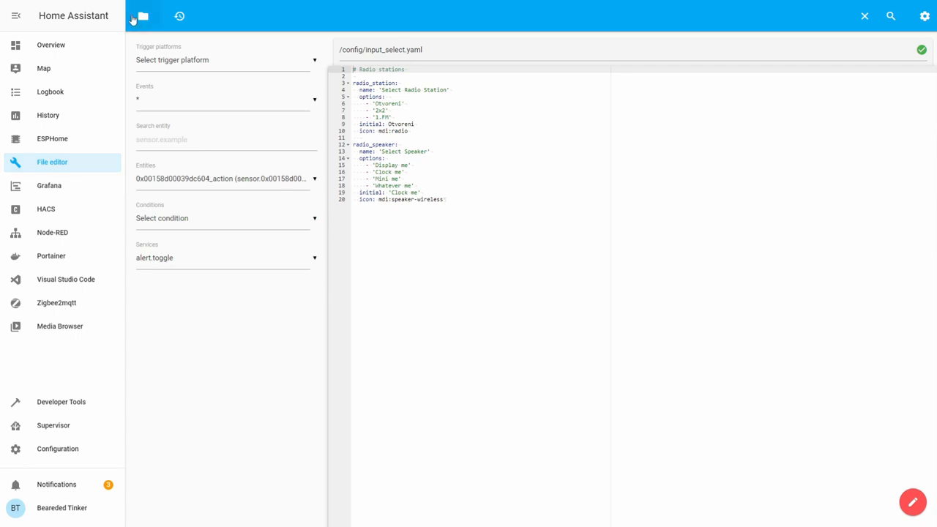
left_click(143, 16)
scroll(183, 245, "down", 5)
scroll(183, 245, "down", 3)
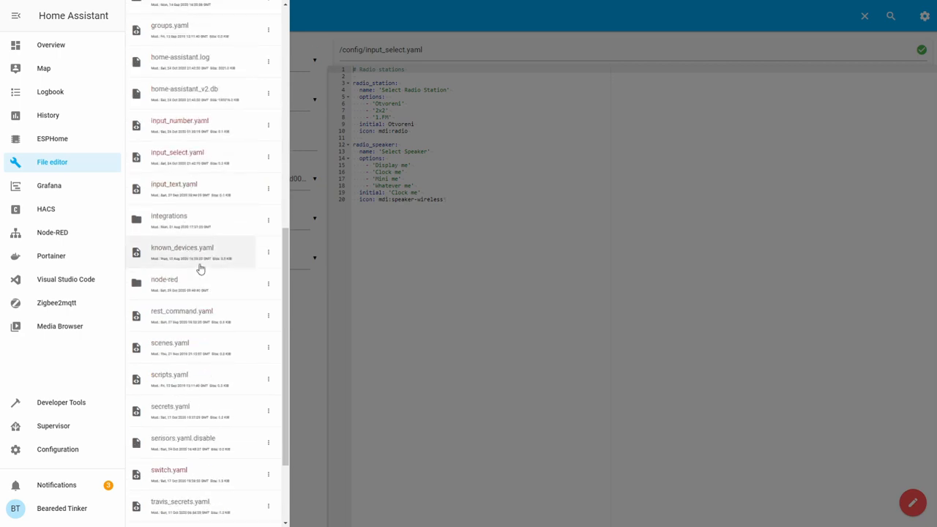
left_click(186, 380)
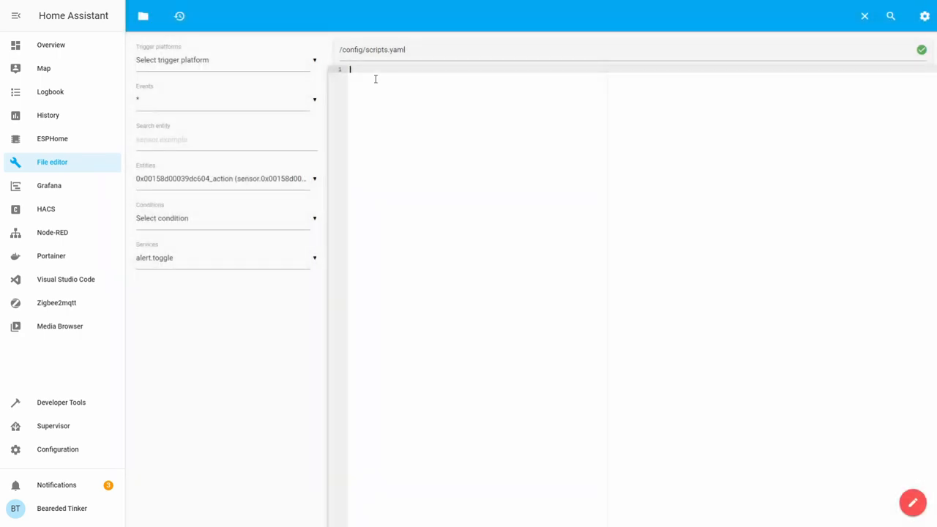
left_click(142, 16)
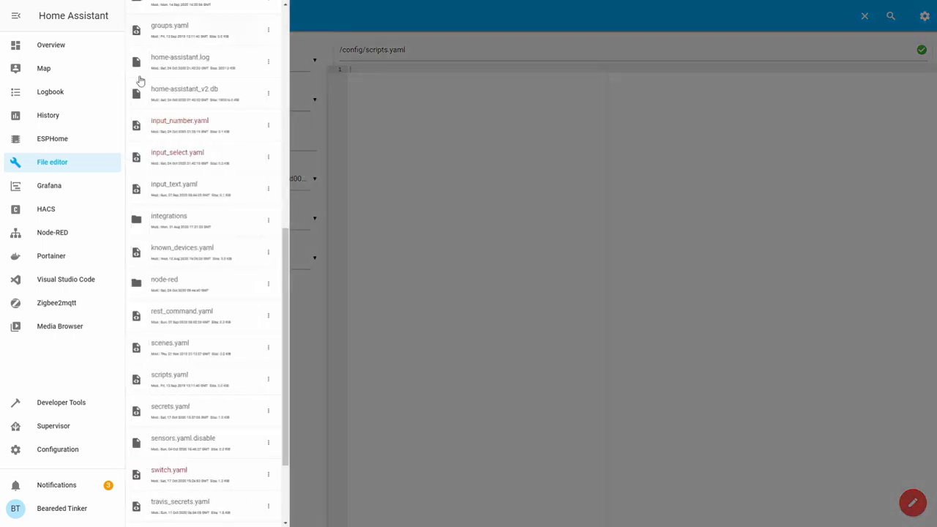
scroll(169, 205, "up", 5)
scroll(183, 168, "up", 3)
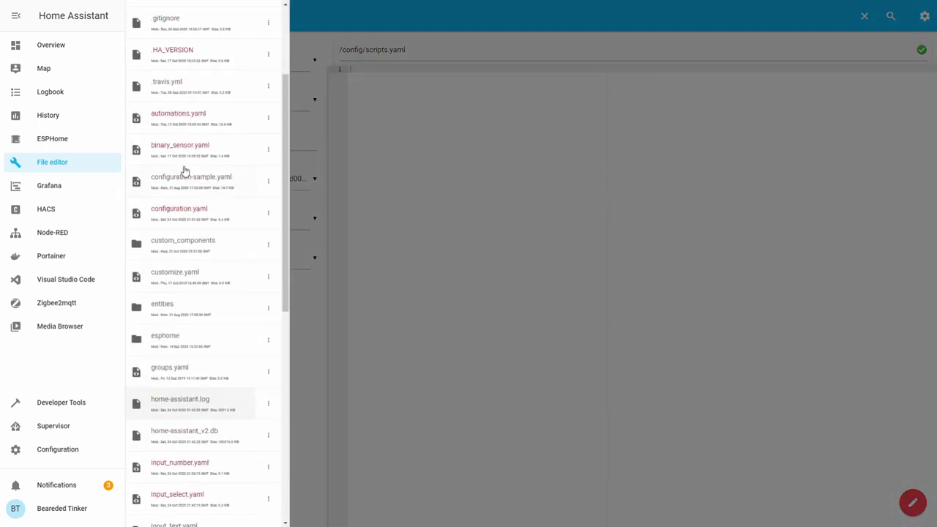
left_click(179, 209)
left_click(430, 163)
scroll(425, 213, "down", 1)
left_click(425, 225)
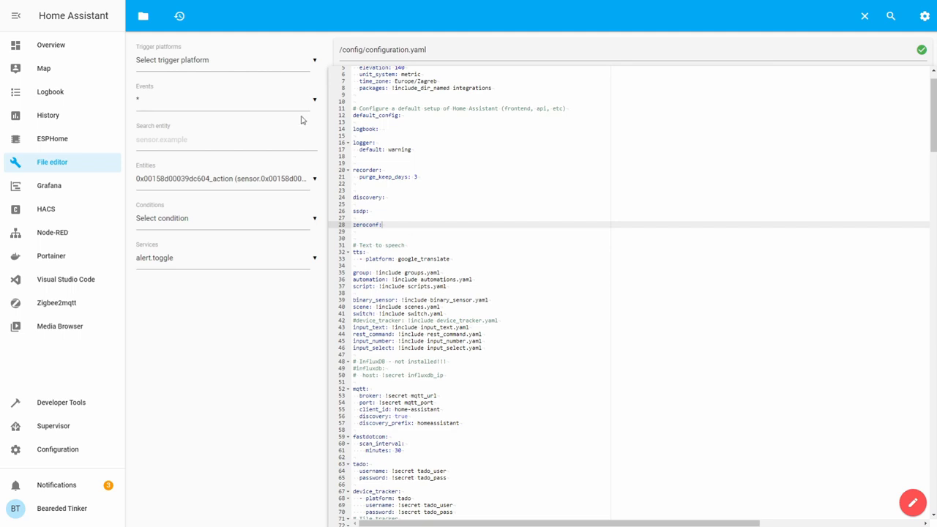
- Open scripts.yaml from the config file list for editing
left_click(143, 16)
scroll(183, 234, "down", 5)
scroll(187, 263, "down", 5)
scroll(191, 292, "down", 3)
scroll(194, 322, "down", 2)
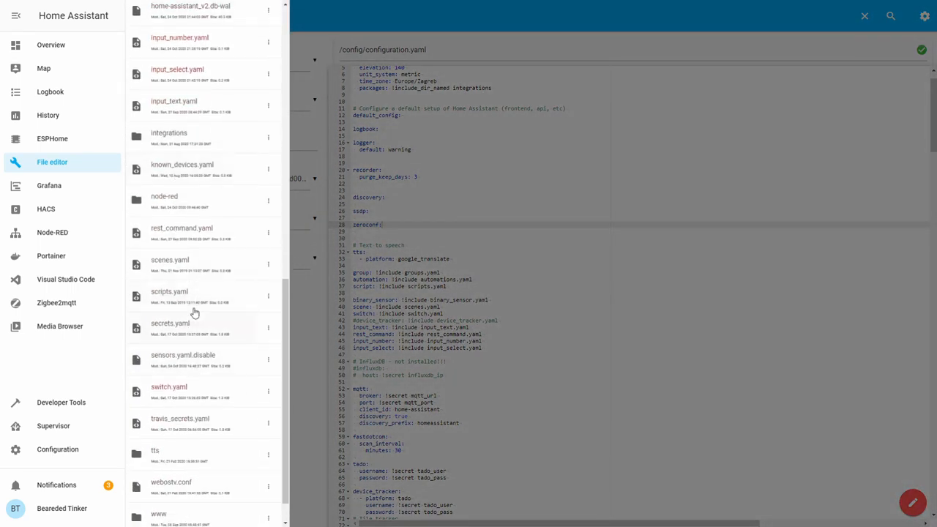
left_click(169, 296)
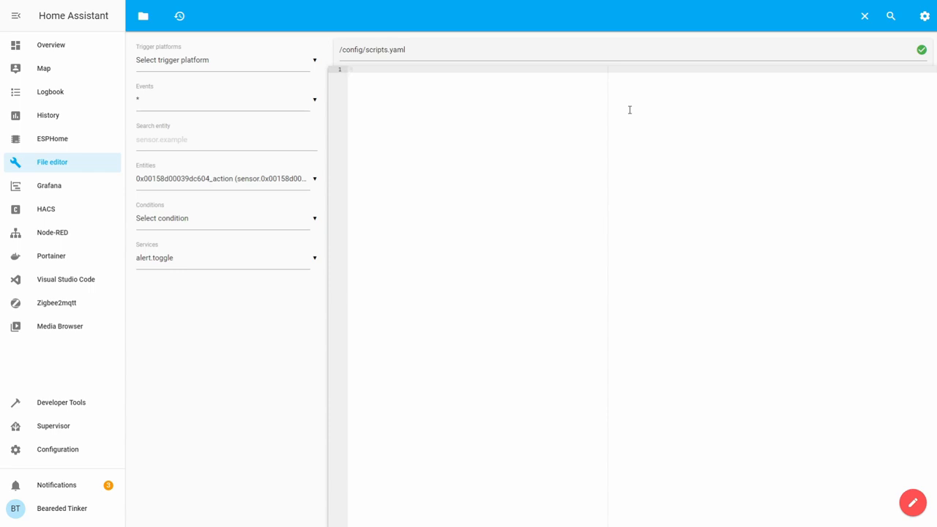
type("# Radio sc")
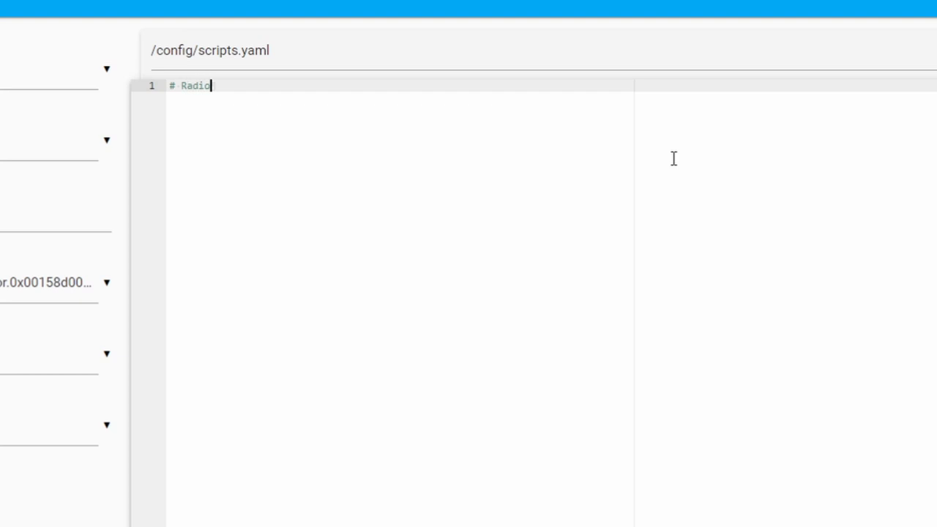
- Write the '# Radio play script' comment and radio_play with alias Play Radio on Chromecast
key("BackSpace")
key("BackSpace")
type("play script")
key("Return")
key("Return")
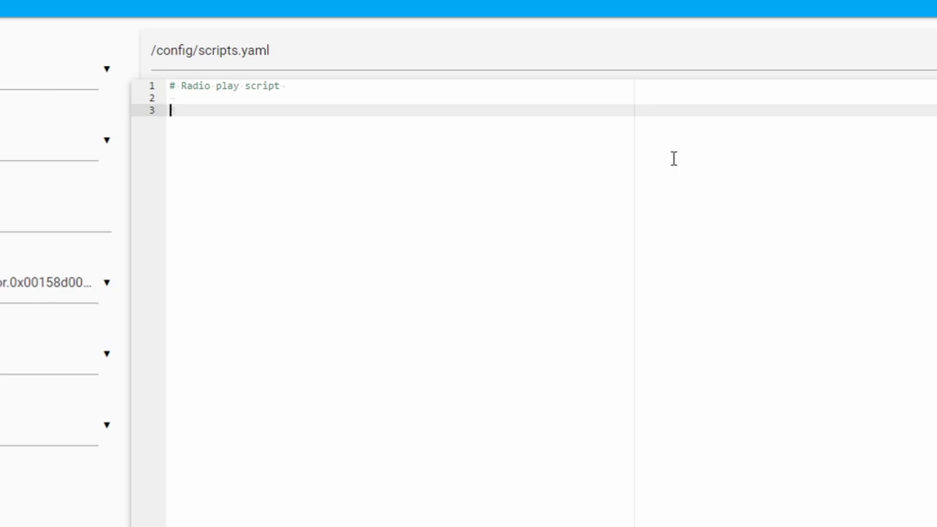
type("radio_play:")
key("Return")
type("alias: Play Radio on ")
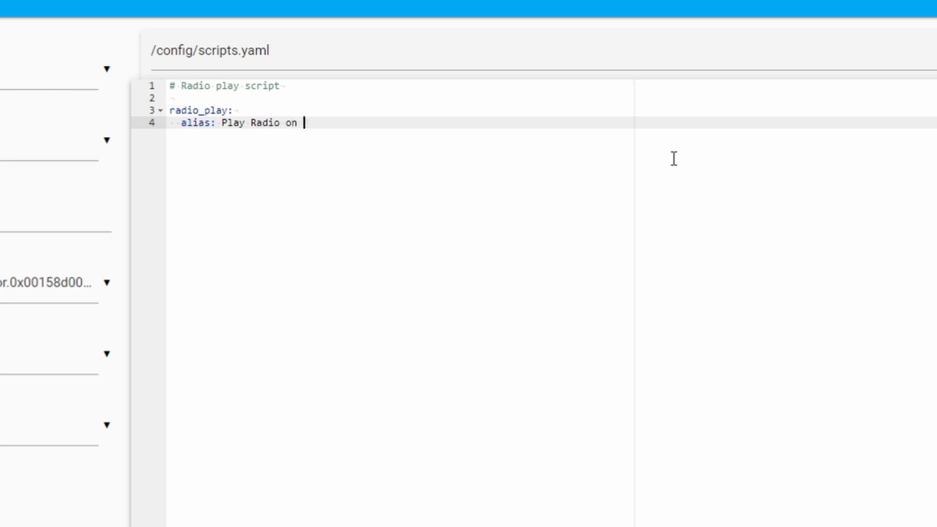
type("Chromecast")
key("Return")
type("sequence:")
- Add a sequence step with service media_player.volume_set, data, and a folded entity_id value
key("Return")
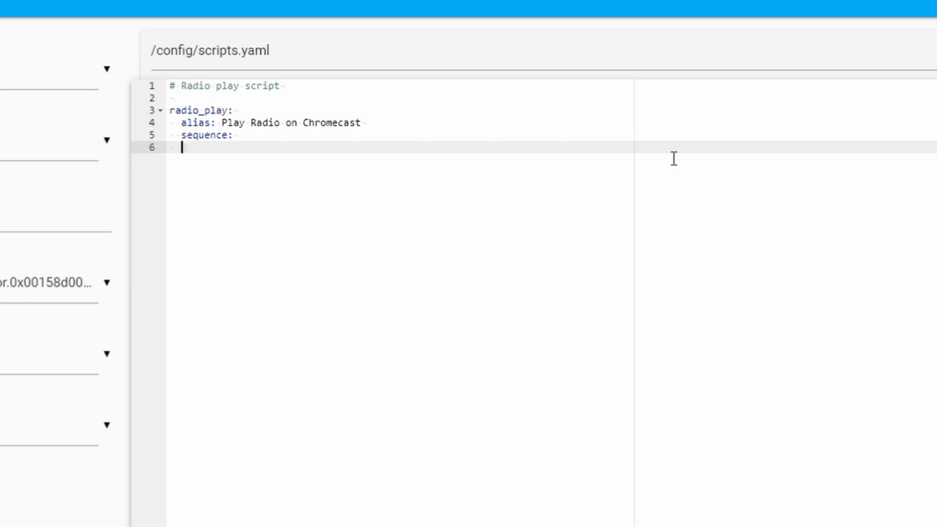
type("- ")
type("service")
type(": ")
type("media")
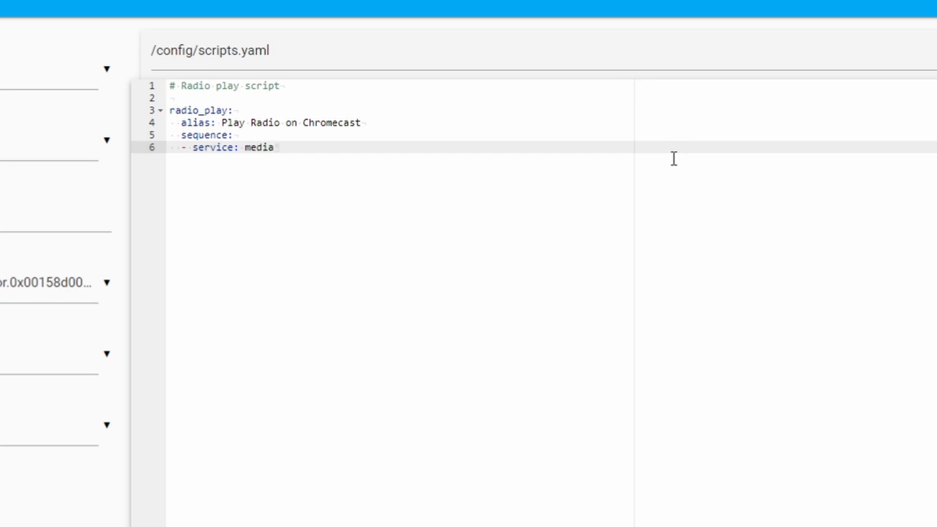
type("_player.volume_set")
key("Return")
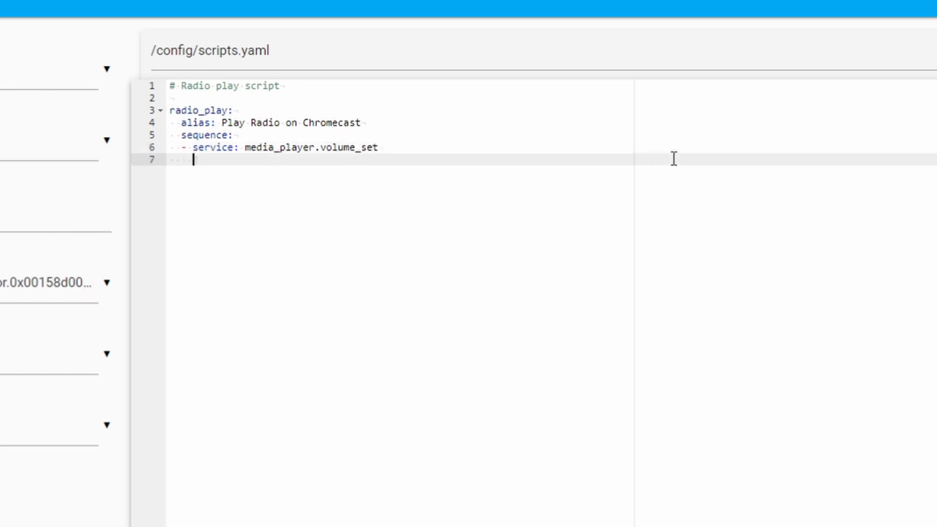
type("data")
type(":")
key("Return")
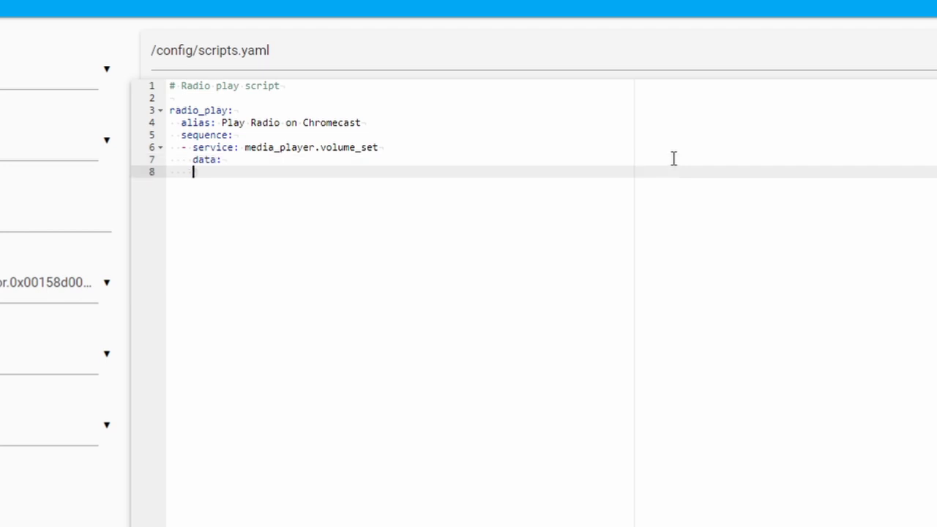
type("en")
type("tity_id: ")
type(">")
- Write the if is_state template choosing media_player.display_me when radio_speaker is Display me
key("Return")
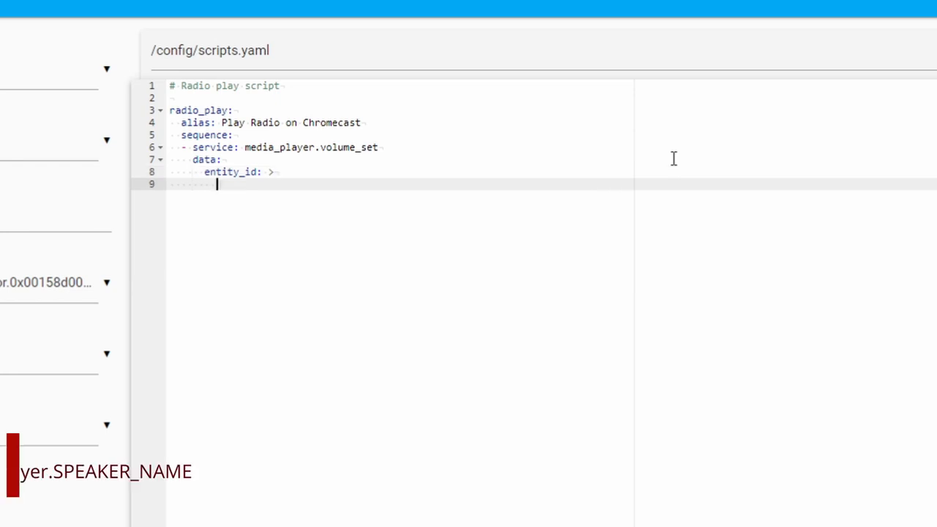
type("{%")
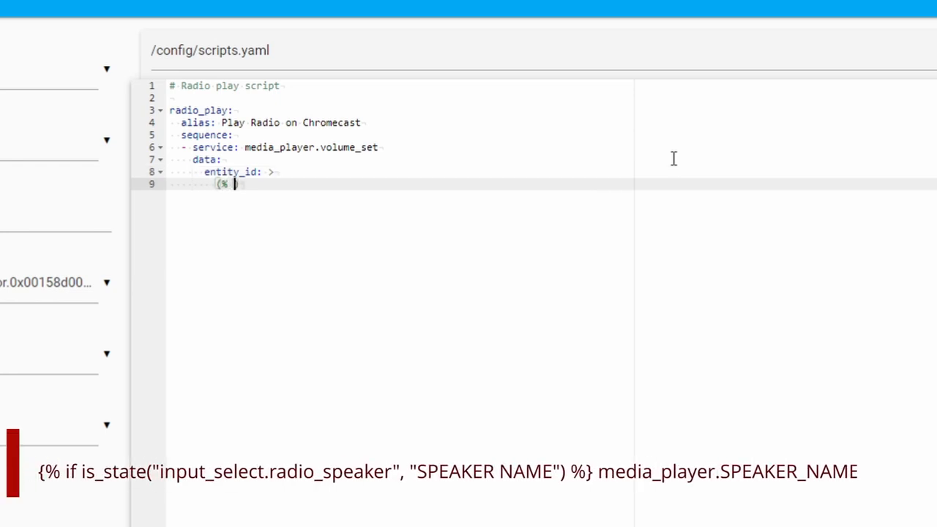
type(" if is_state(\"input_select")
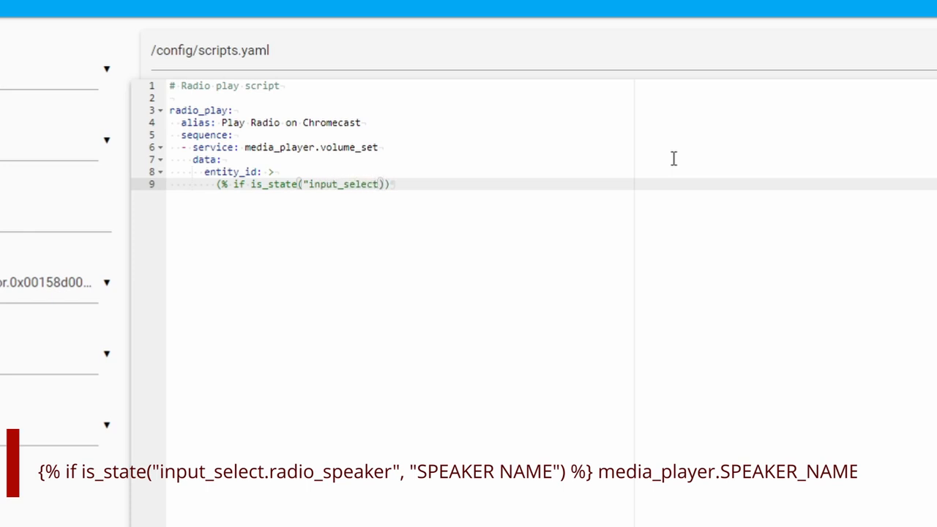
type(".radio_speaker\", ")
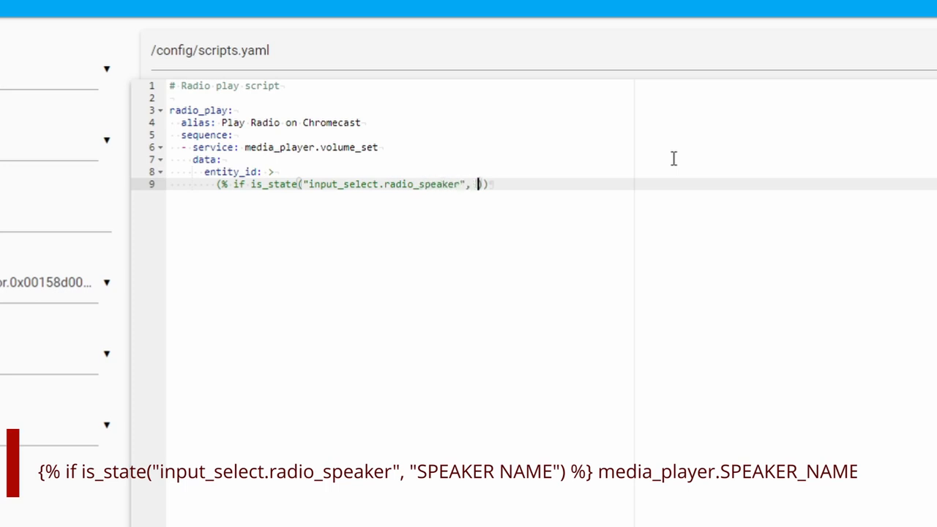
type("\"")
type("Display_")
key("BackSpace")
type("me\"")
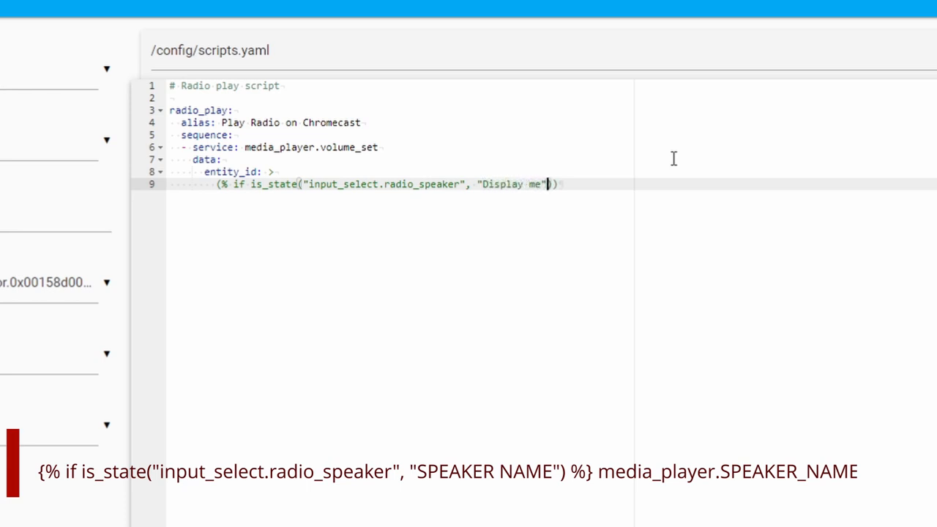
type(") ")
type("%")
type(")")
key("Home")
key("Right")
key("BackSpace")
type("{")
key("End")
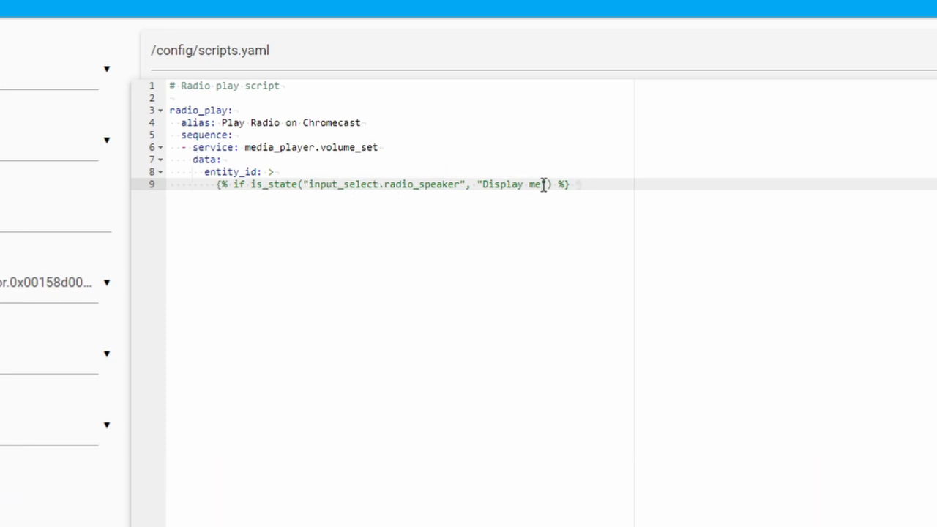
type("media_player.disp")
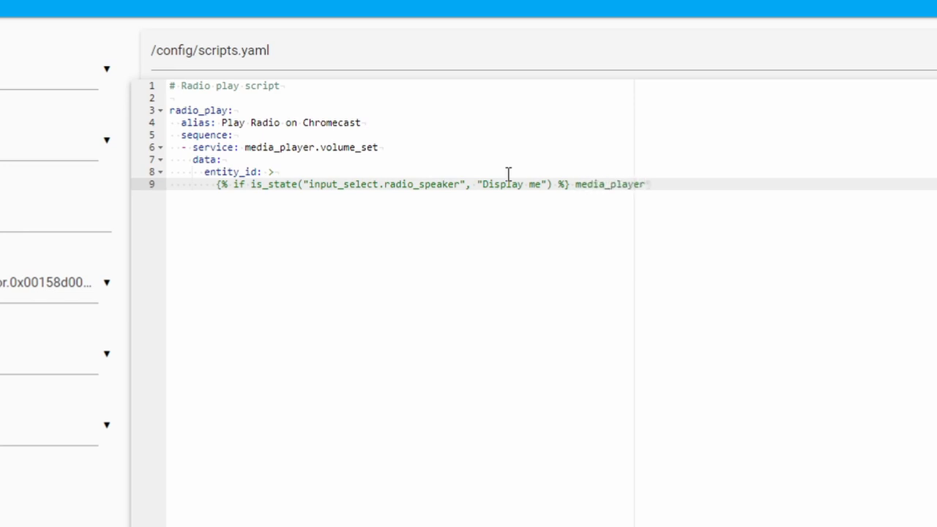
type("lay_me")
key("Return")
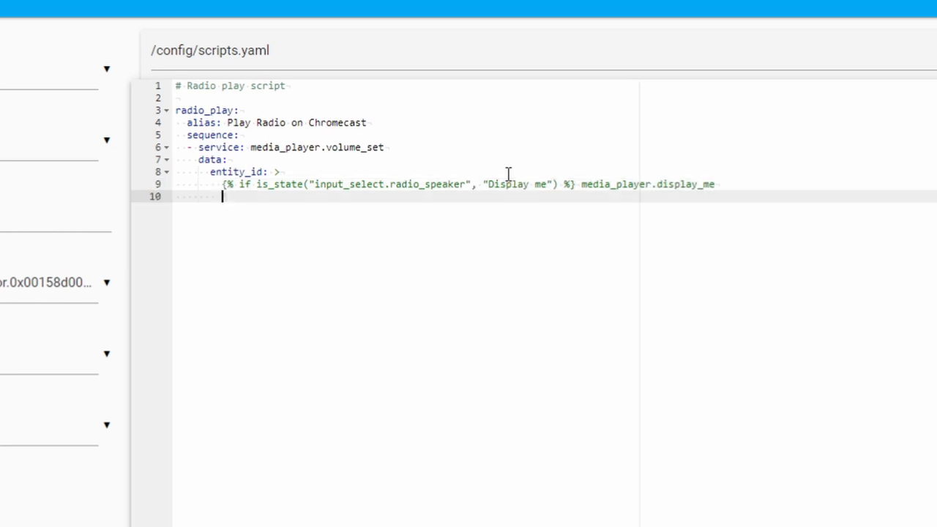
type("{% elif is_state(")
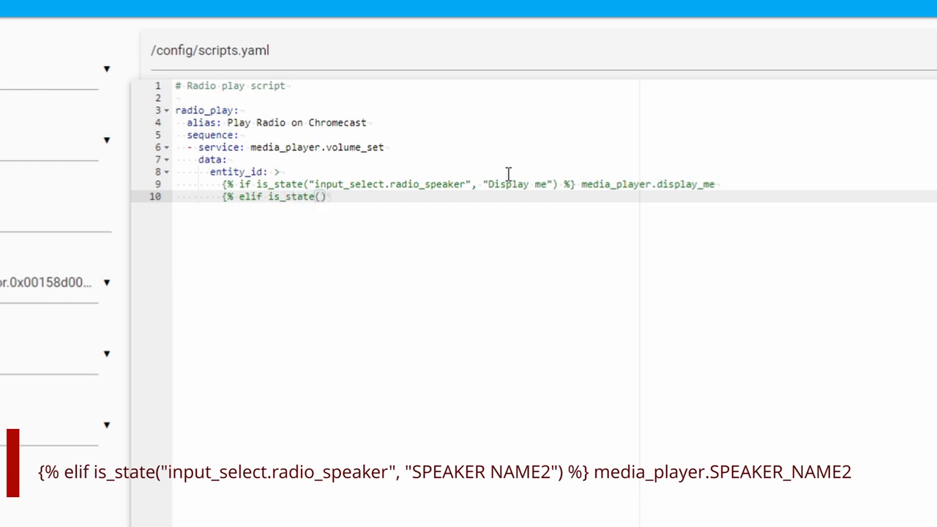
type("#input_select.radio")
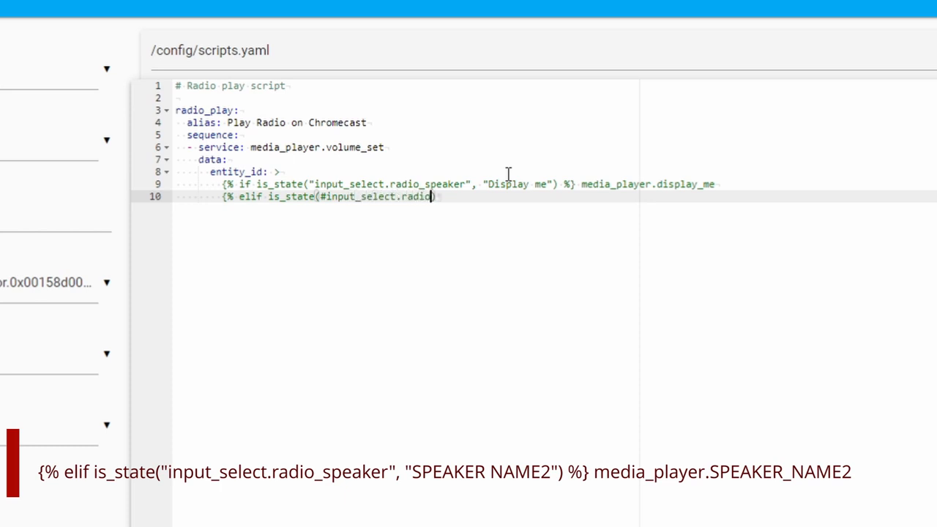
type("_speaker")
type("\",")
type("\"Mini me")
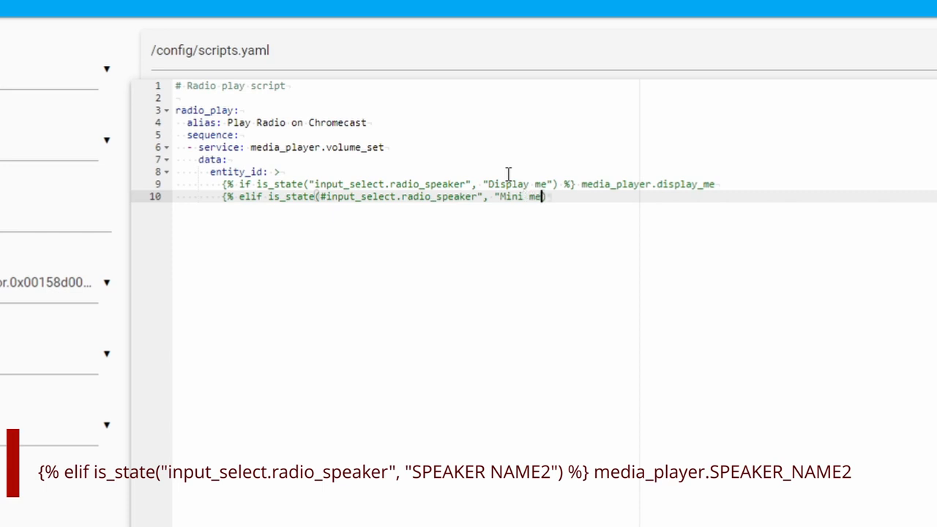
type("\") ")
type("%")
type("} ")
type("media_player.mini_me")
- Add the elif template line choosing media_player.mini_me when radio_speaker is Mini me
key("Return")
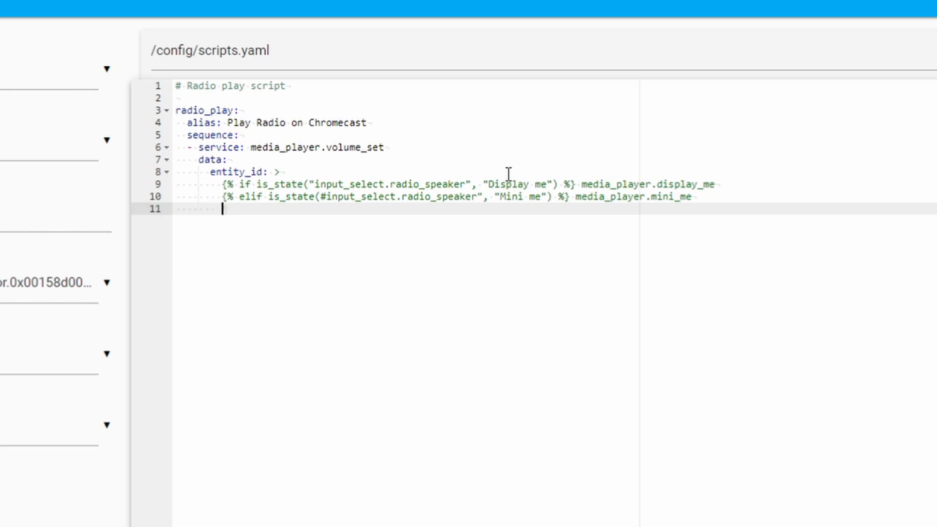
- Duplicate the Mini me elif condition line onto the new line below it
key("shift+Up")
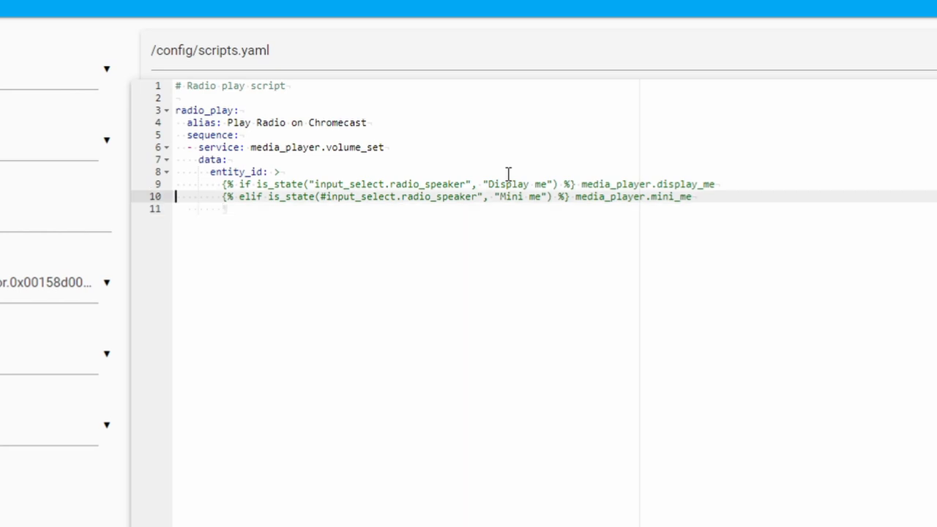
key("shift+Down")
key("ctrl+c")
key("Right")
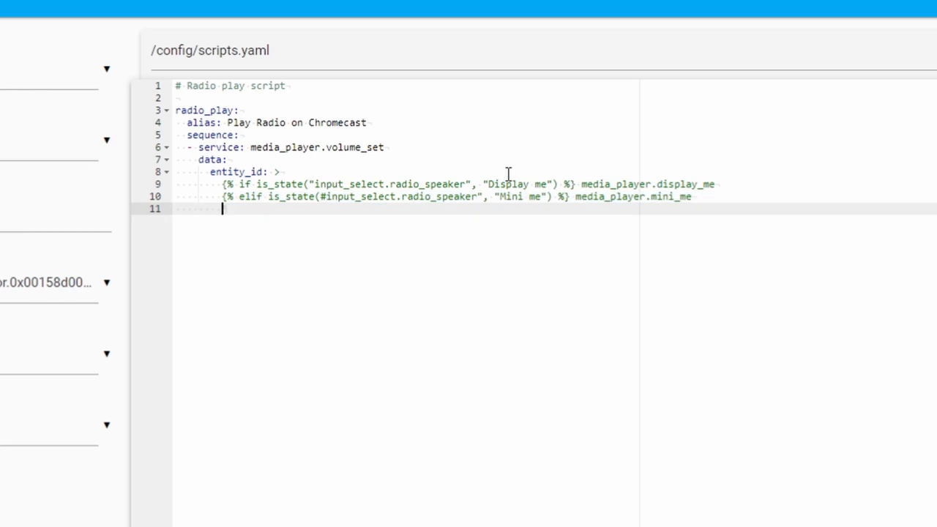
key("Home")
key("shift+End")
key("ctrl+v")
key("Up")
key("ctrl+Right")
key("ctrl+Right")
key("ctrl+Right")
key("ctrl+Right")
key("ctrl+Right")
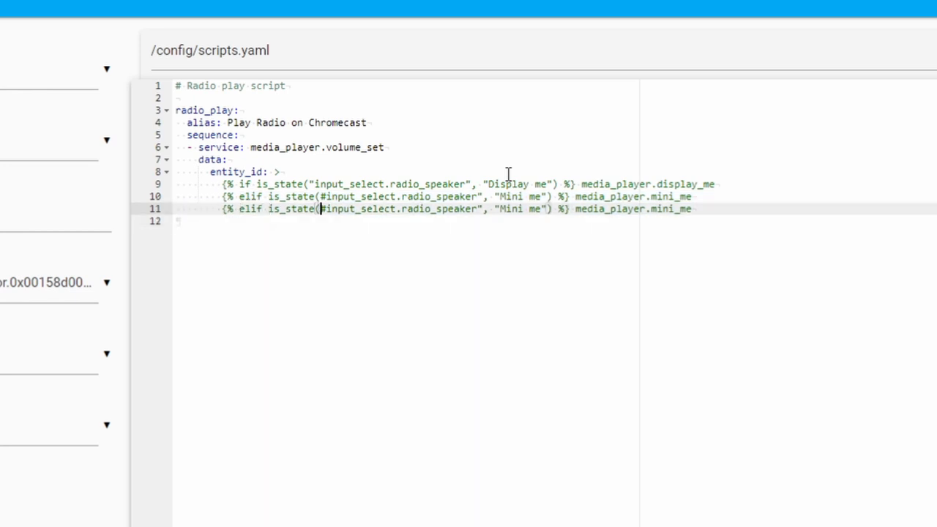
- Replace the stray # marks with proper quotes before input_select on both condition lines
key("Up")
key("Delete")
key("Down")
key("Delete")
key("Up")
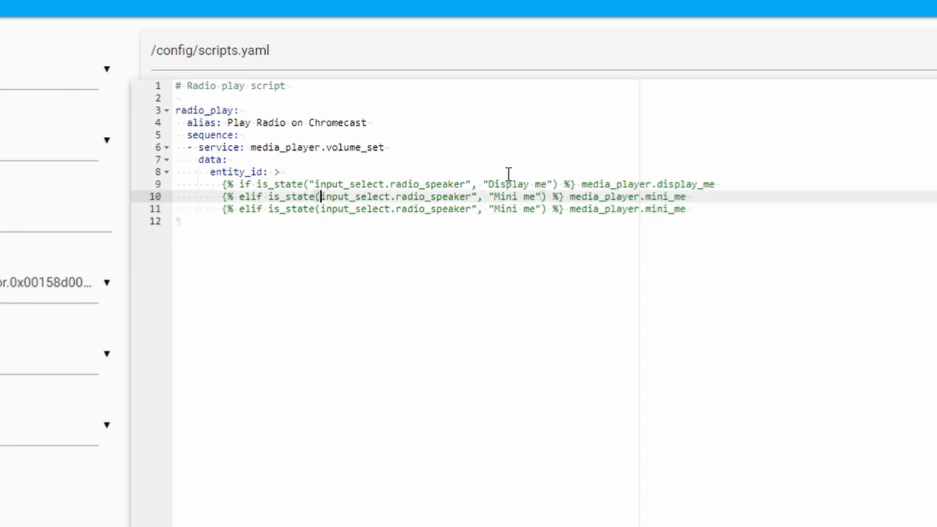
type("\"")
key("Down")
key("Left")
type("\"")
- Rename the duplicated condition to "Whatever me" with media_player.whatever_me
key("ctrl+Right")
key("ctrl+Right")
key("ctrl+Right")
key("ctrl+Right")
key("ctrl+Right")
key("ctrl+Right")
key("Right")
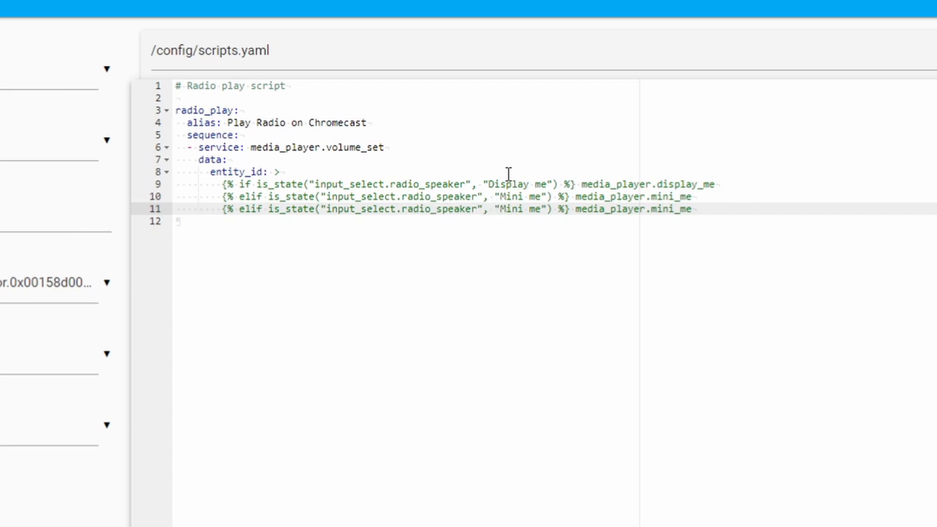
key("shift+ctrl+Right")
key("shift+Right")
key("shift+Right")
key("shift+Right")
key("shift+Right")
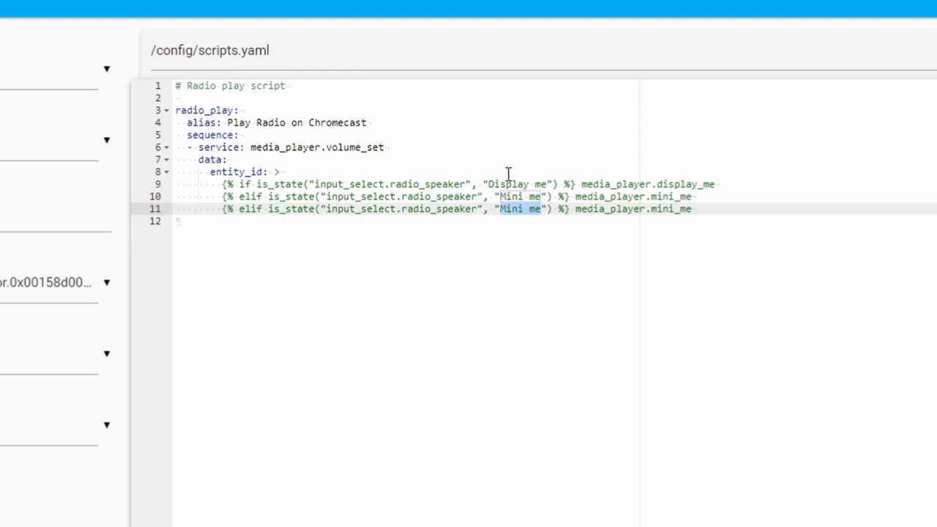
type("Whatever me")
key("End")
key("shift+ctrl+Left")
type("whatever_me")
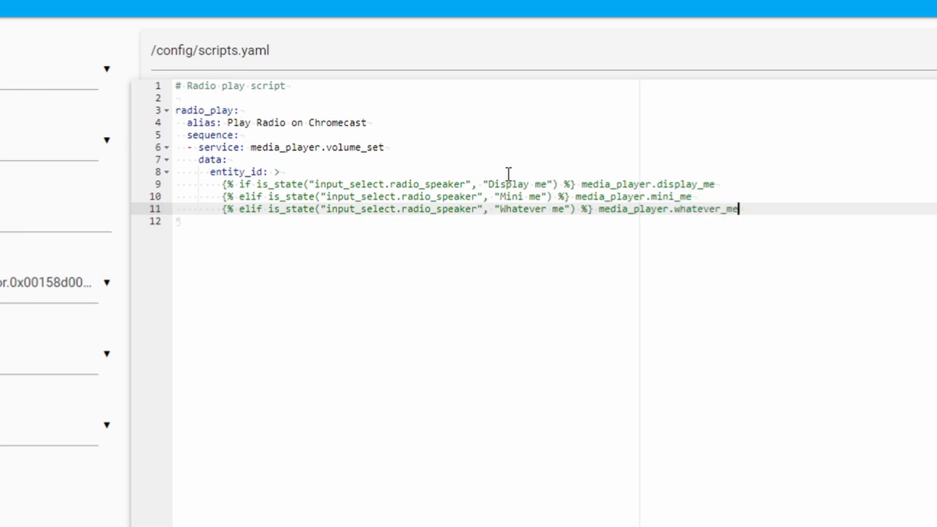
key("Return")
- Duplicate that line again and rename it to "Clock me" with media_player.clock_me
key("shift+Up")
key("ctrl+c")
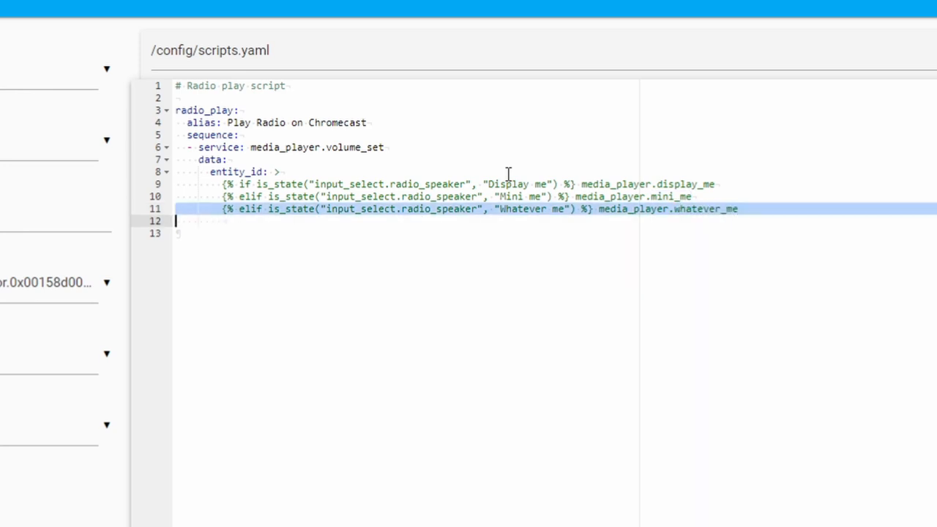
key("shift+Down")
key("shift+Down")
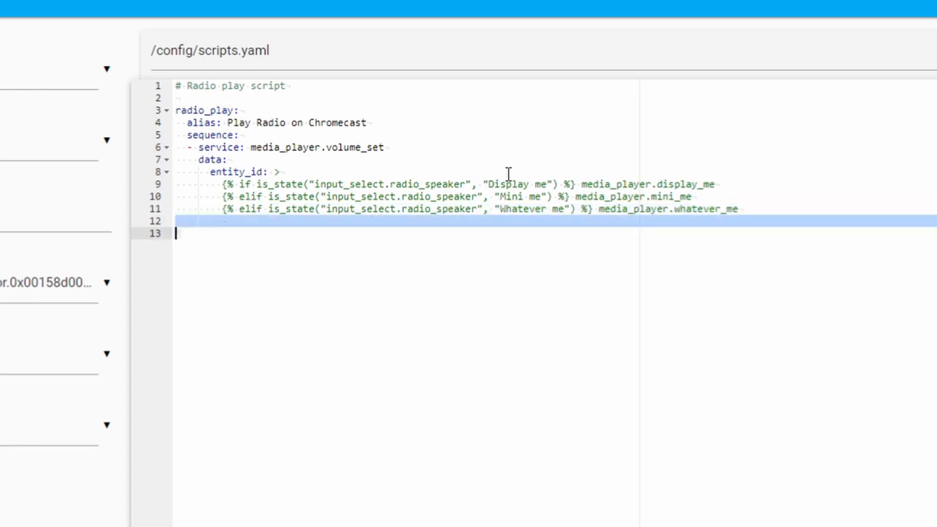
key("ctrl+v")
key("Up")
key("ctrl+Right")
key("ctrl+Right")
key("ctrl+Right")
key("ctrl+Right")
key("ctrl+Right")
key("ctrl+Right")
key("ctrl+Right")
key("ctrl+shift+Right")
type("Cloc")
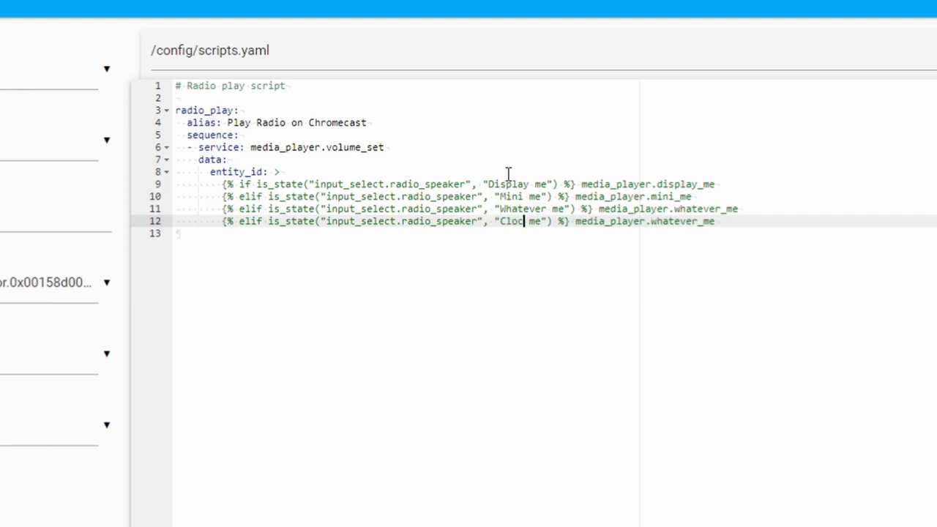
type("k")
key("End")
key("Left")
key("Left")
key("Left")
key("ctrl+shift+Left")
type("clock")
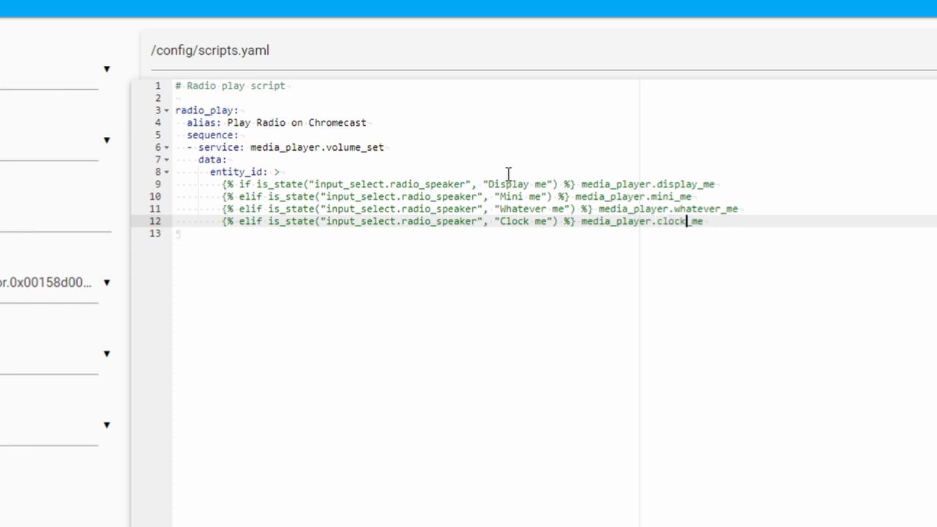
key("End")
- Close the entity_id template with endif and set volume_level to '{{ states("input_number.radio_volume") }}'
key("Return")
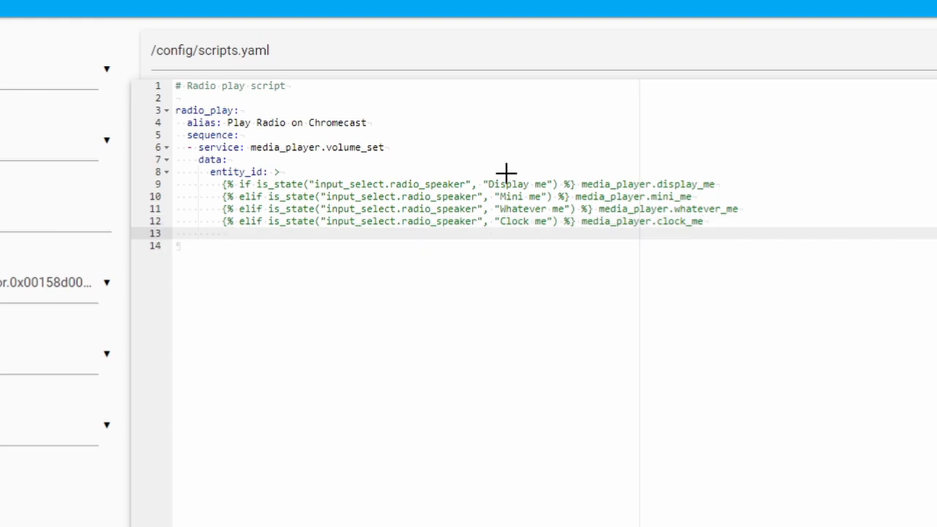
type("{")
type("% endif ")
type("%}")
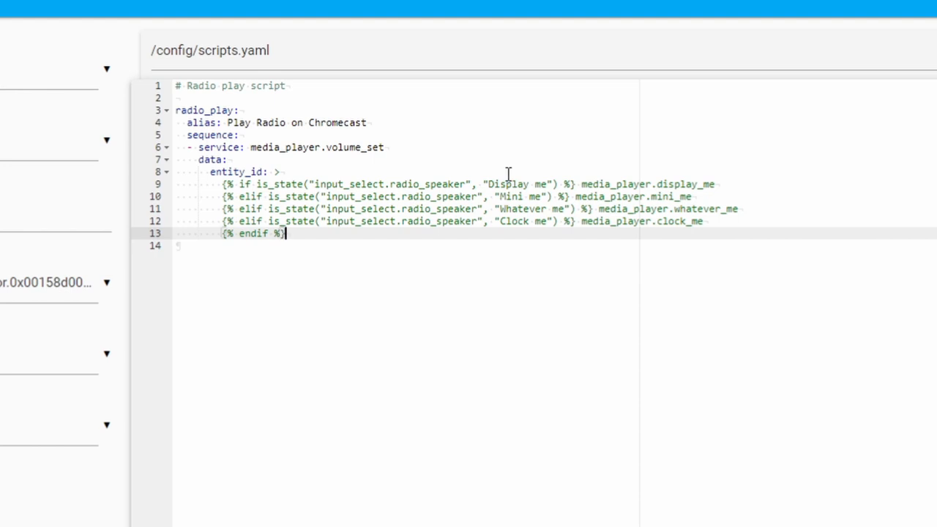
key("Return")
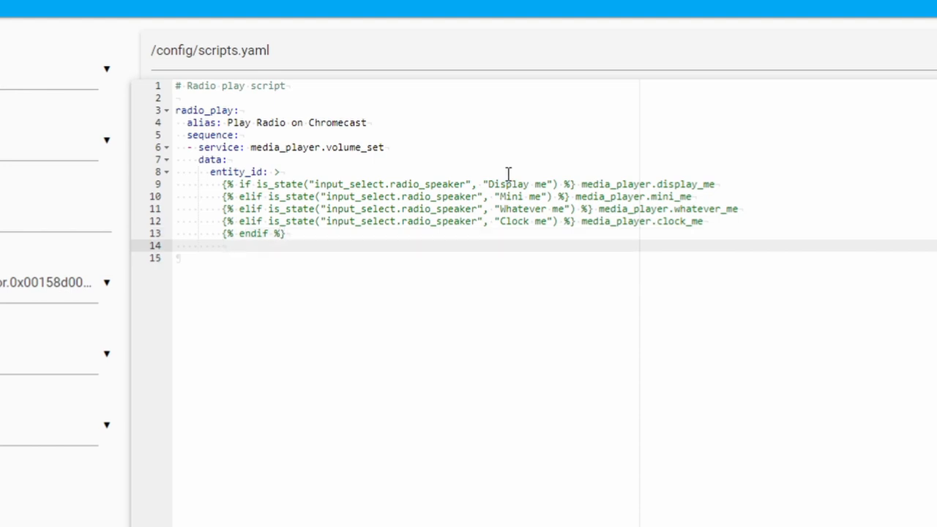
key("BackSpace")
type("volume_level: '{{")
type(" states")
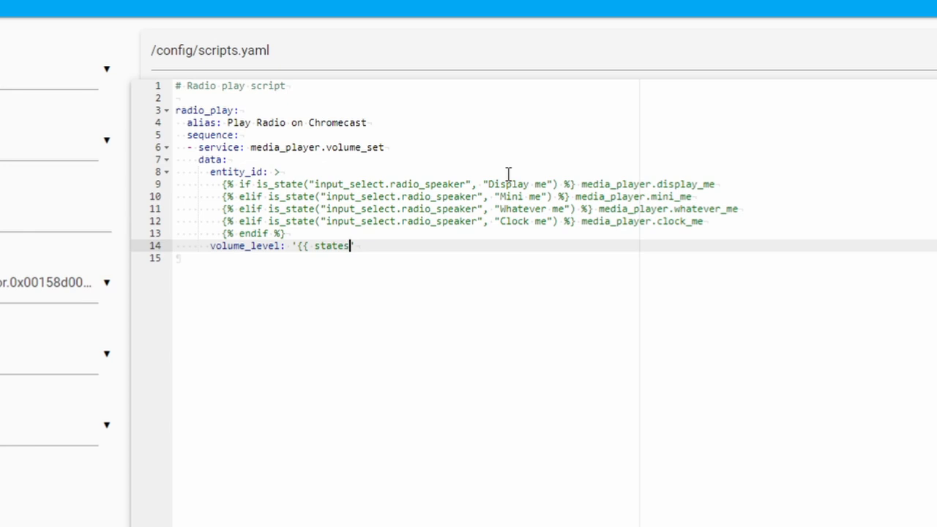
type("(")
type("\"")
type("input_number.radio_volume")
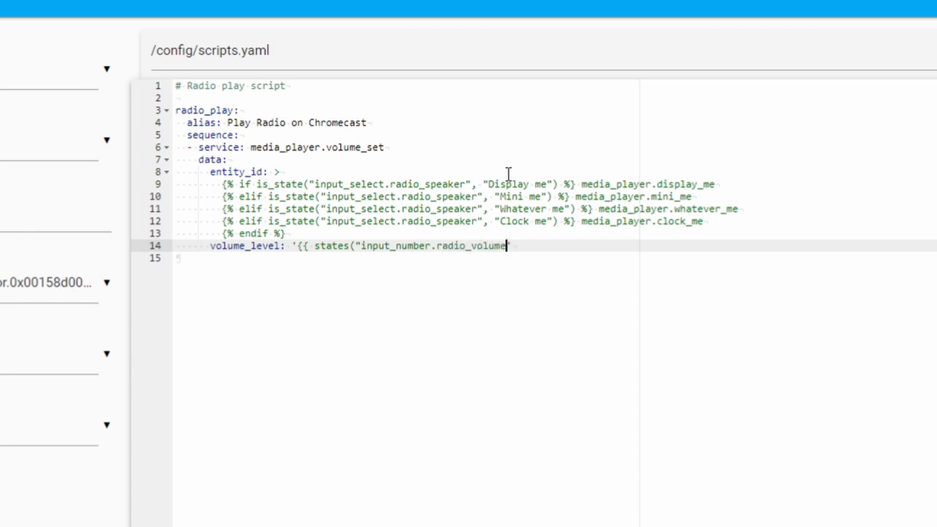
type("\"")
type(")")
type(" }}")
type("'")
- Add '- service: media_player.play_media' with a 'data:' section below the volume step
key("Return")
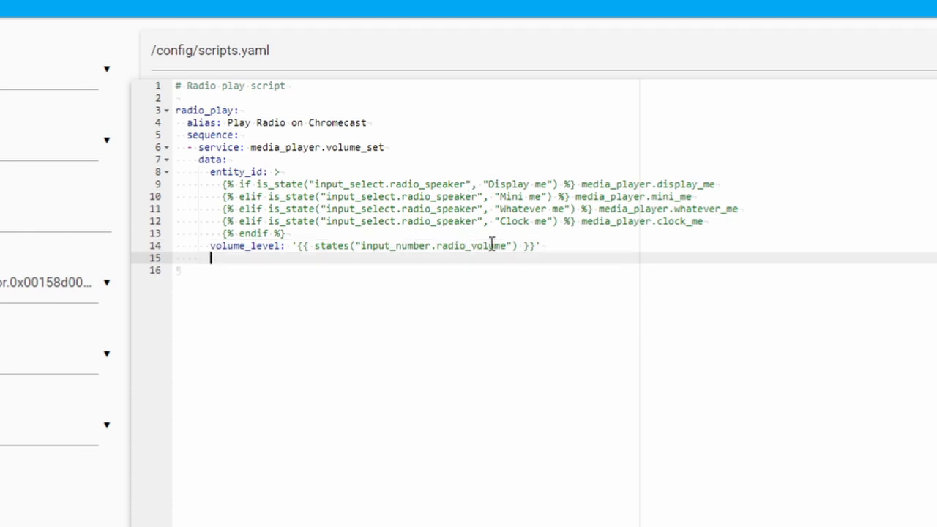
key("BackSpace")
key("BackSpace")
key("BackSpace")
type("- ")
type("service: ")
type("media_player.play_media")
key("Return")
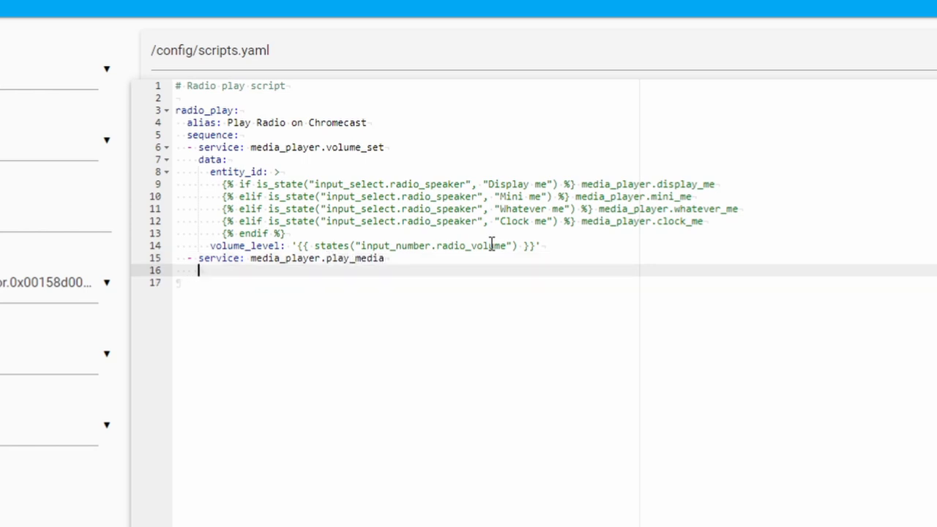
type("data:")
- Paste the four-speaker entity_id template (lines 8–13) into the play_media data and outdent after it
left_click_drag(285, 234, 163, 173)
key("ctrl+c")
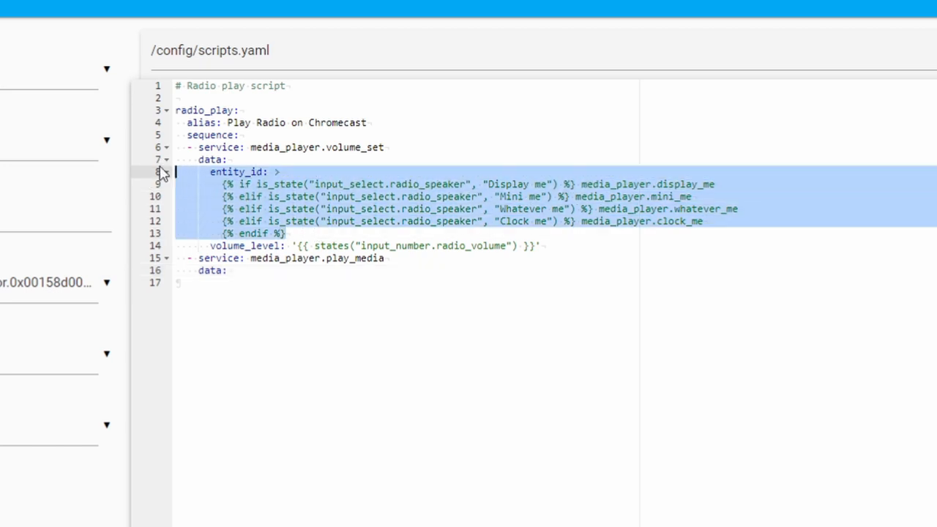
left_click(246, 282)
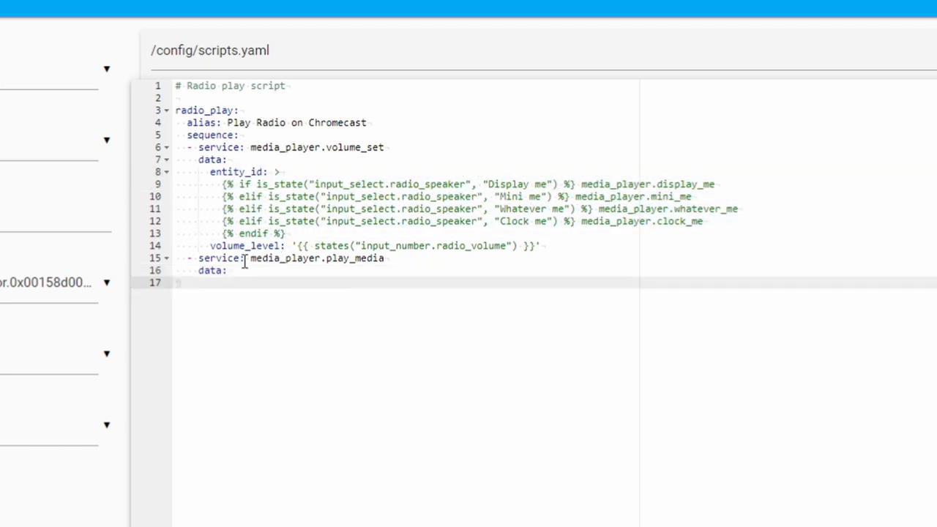
key("ctrl+v")
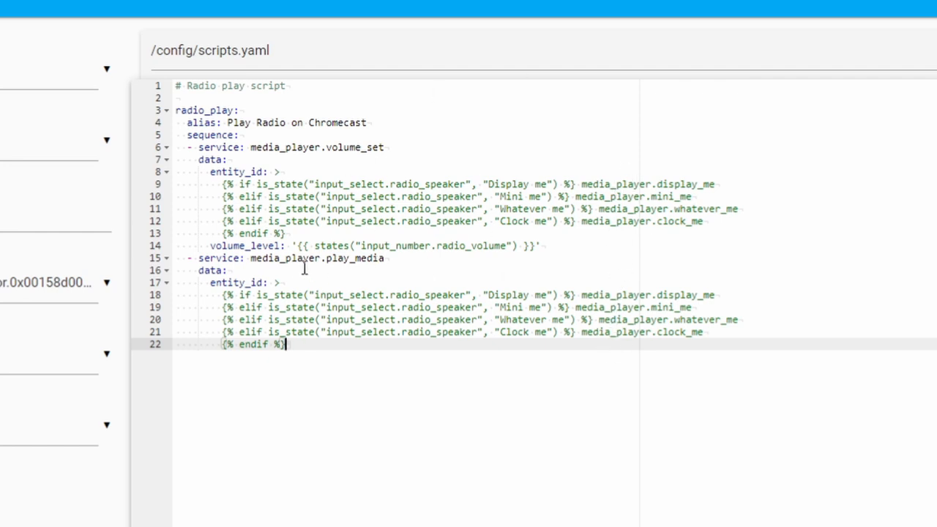
key("Return")
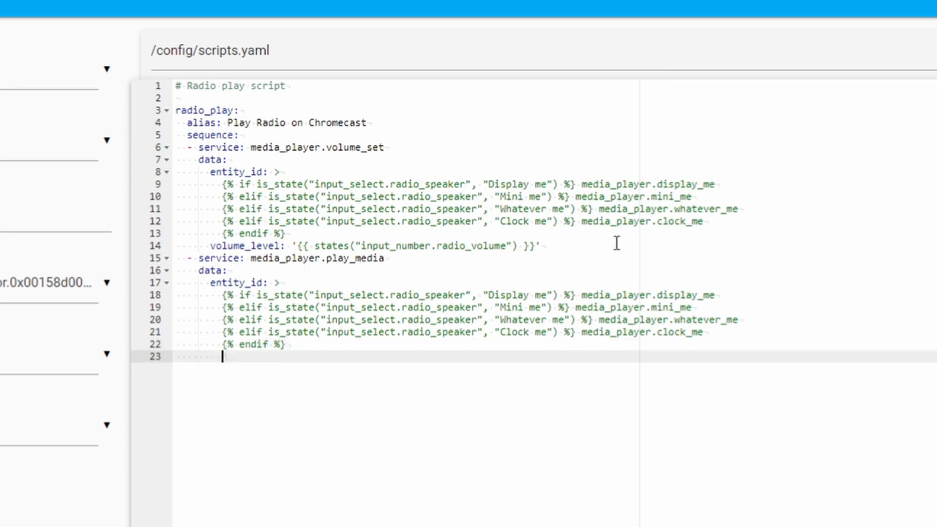
key("BackSpace")
type("media")
type("_content_")
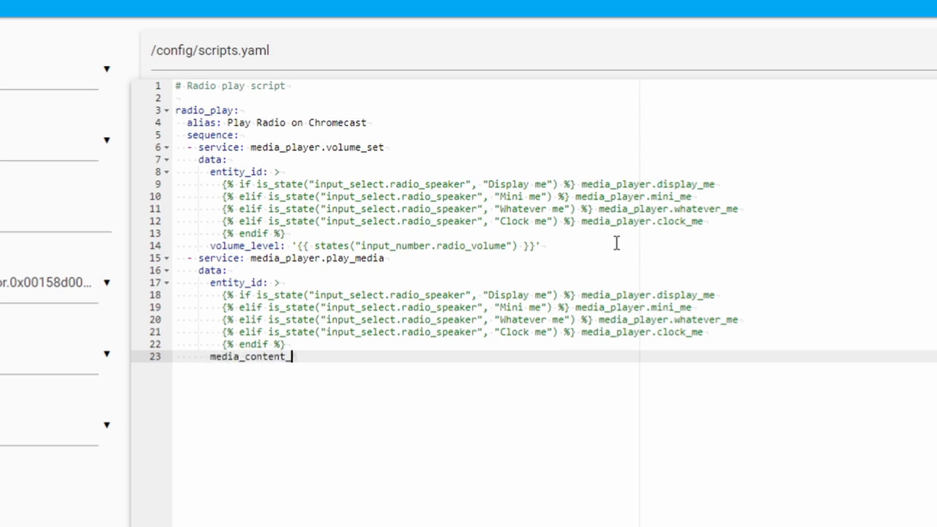
type("id: >")
- Add 'media_content_id: >' with an if is_state condition mapping 1.FM to its crock_mobile_mp3 stream URL
key("Return")
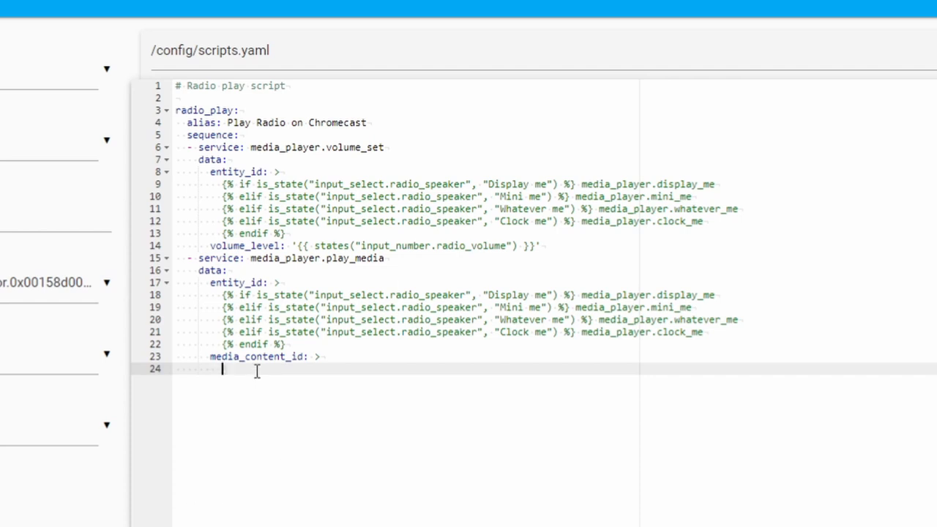
type("{")
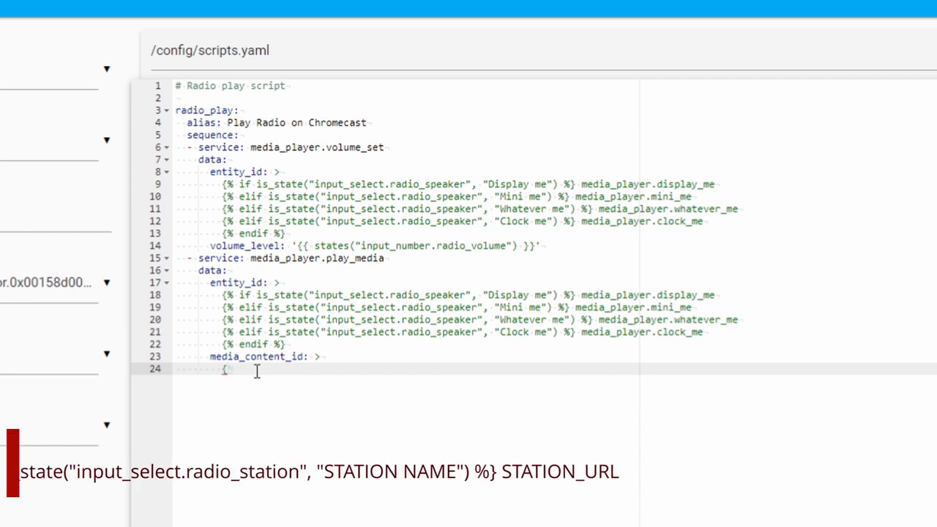
type("%")
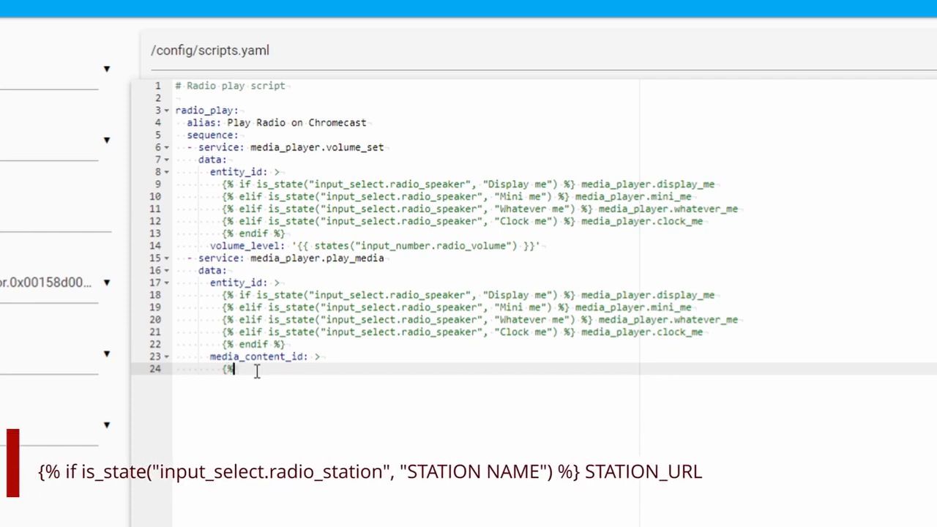
type(" if is_state(\"input_select.radio_station")
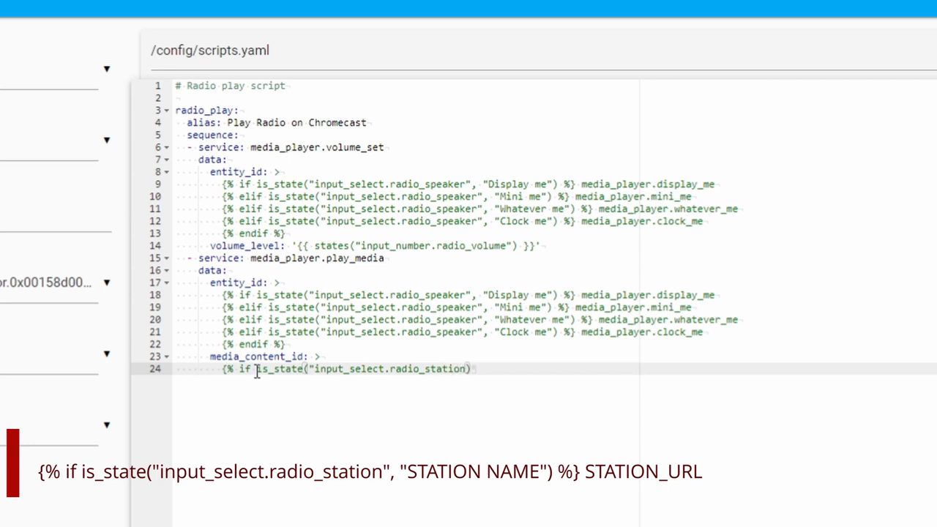
type("\", ")
type("\"")
type("1.FM\") ")
type("%")
type("}")
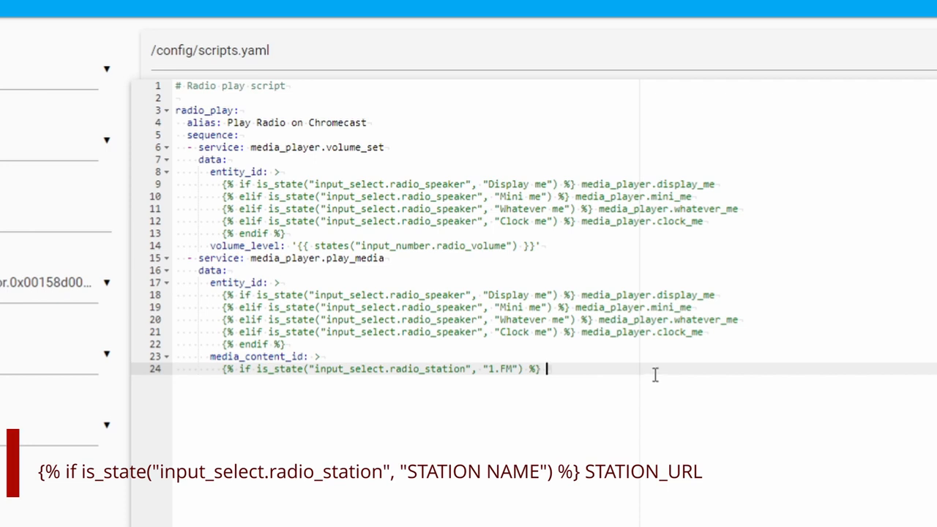
type("https://strm112.1.fm/crock_mobile_mp3")
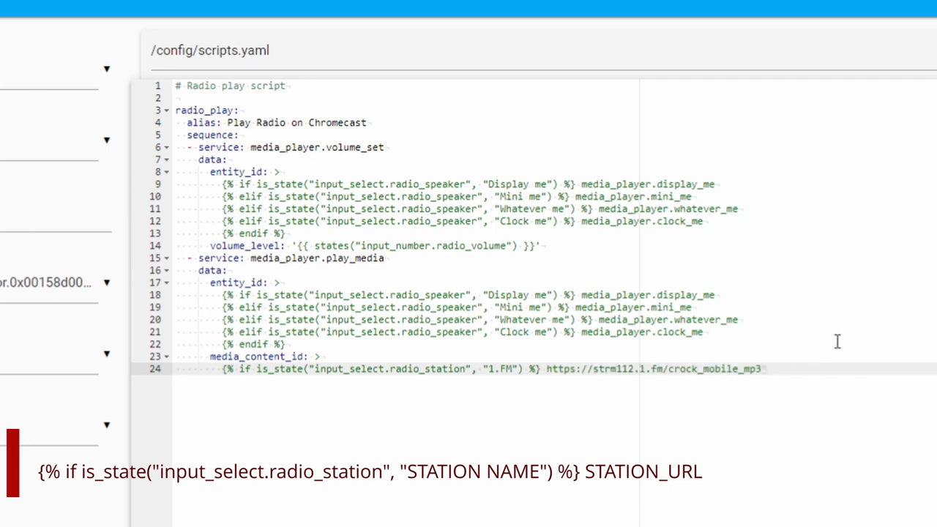
key("Return")
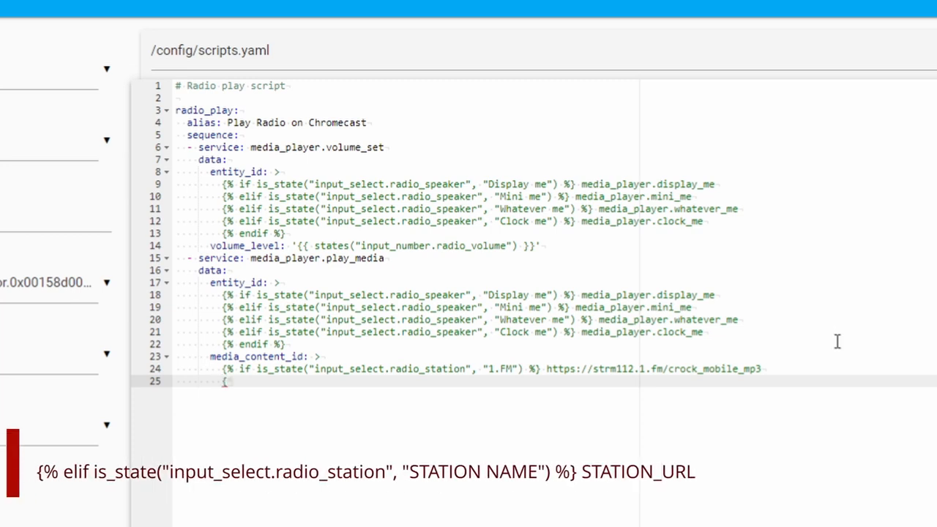
type("{% elif is_state(")
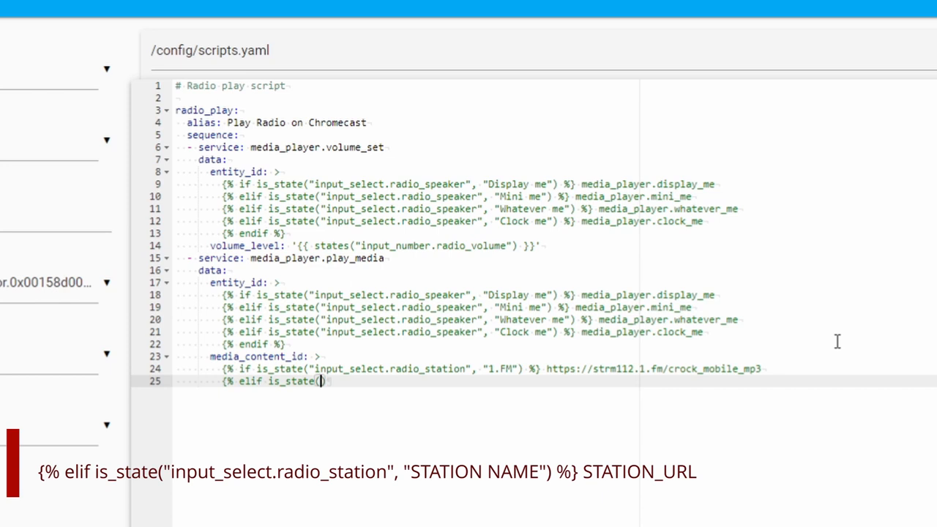
type("\"input_select.radio")
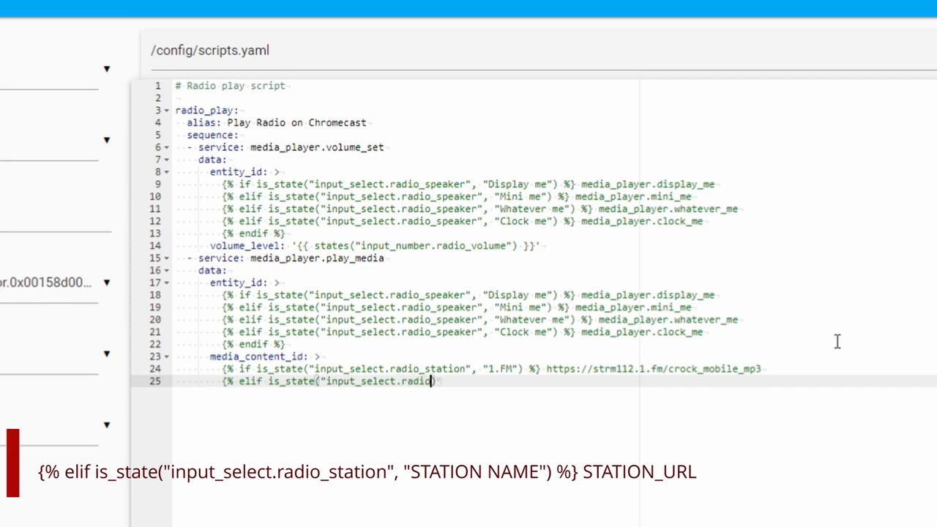
type("_station")
type("\", ")
type("\"")
type("Otvoreni\"")
key("End")
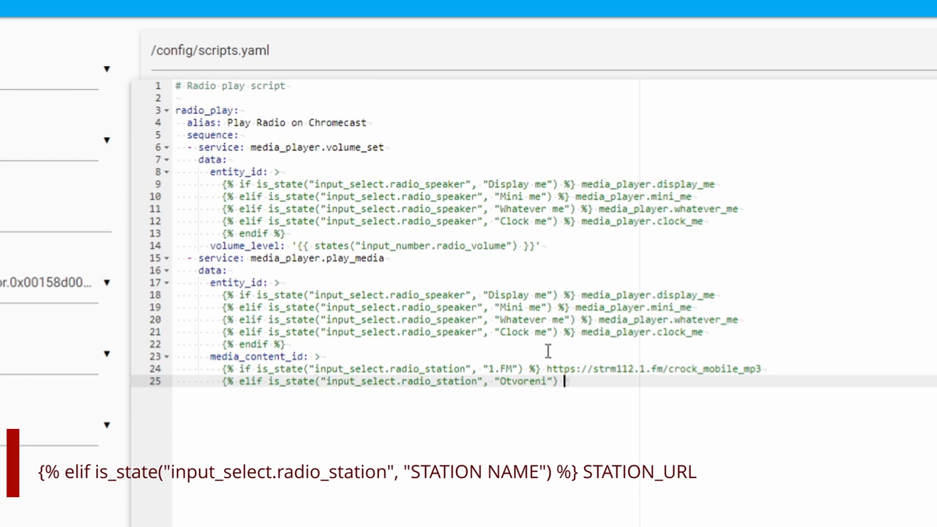
type("%")
type("}")
type("http://proxima.shoutca.st:8357/stream")
key("Return")
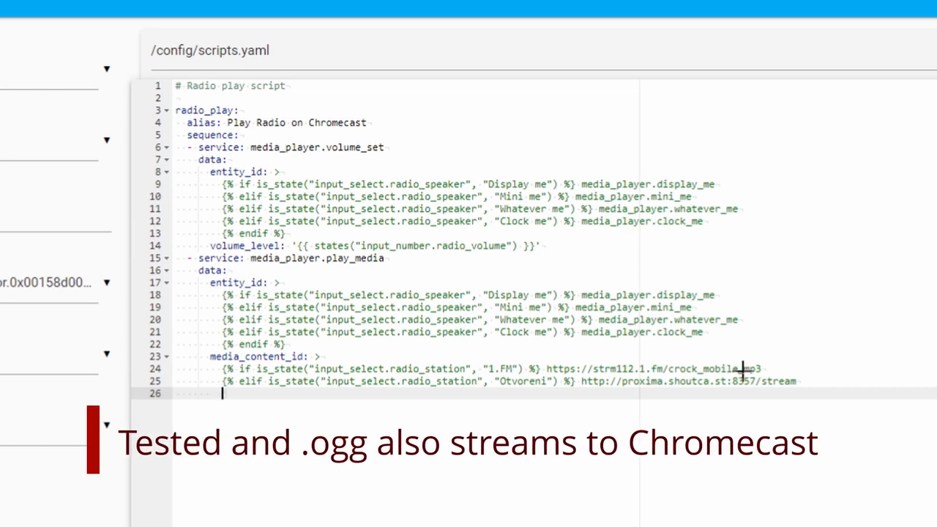
type("{")
type("% elif ")
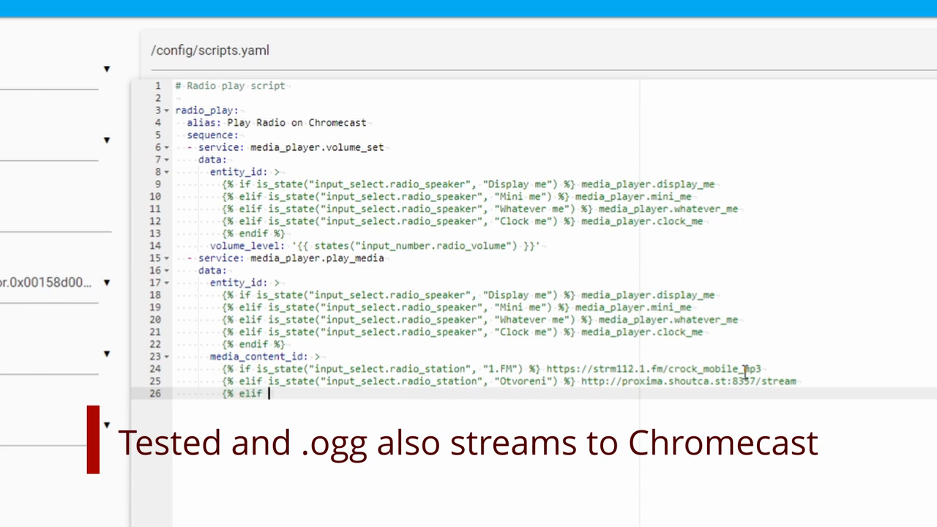
type("is_state(\"")
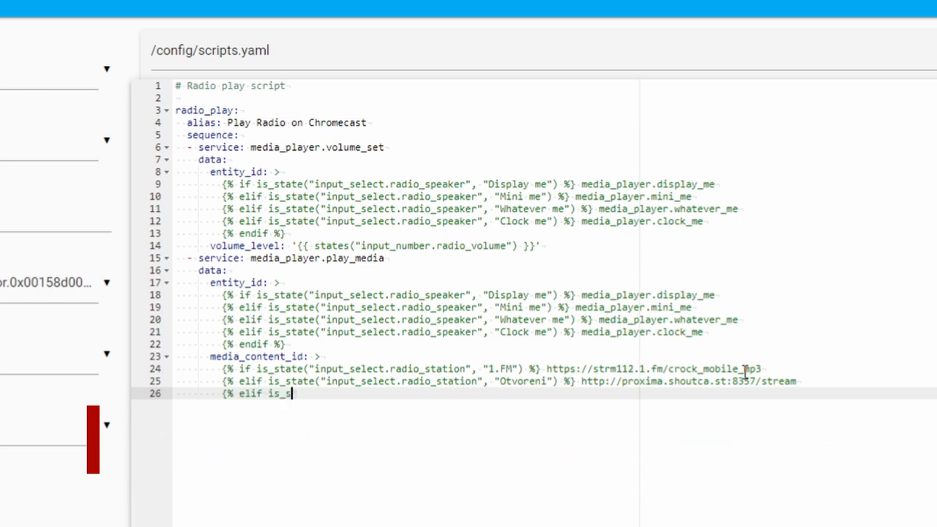
type("input_select.radio_station\", \"2x2\") %")
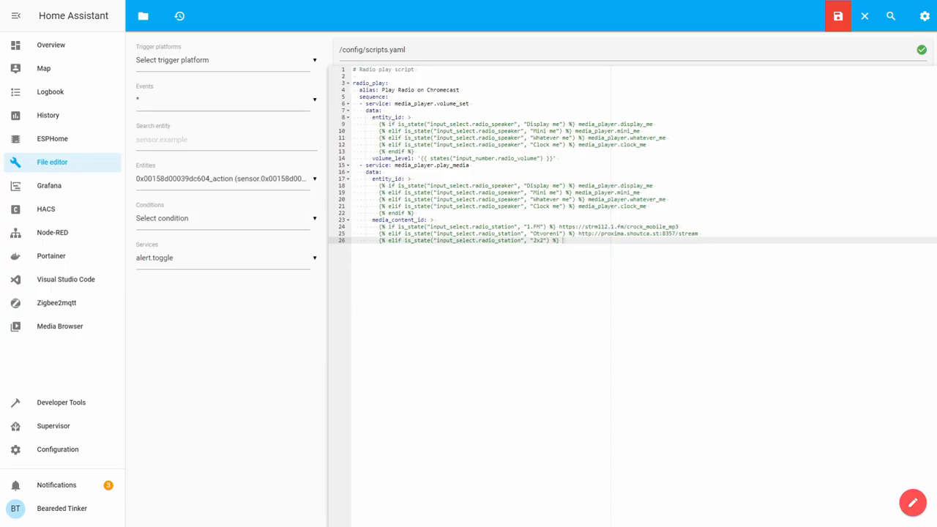
type("} http://95.104.192.220:8001/radio2x2.ogg")
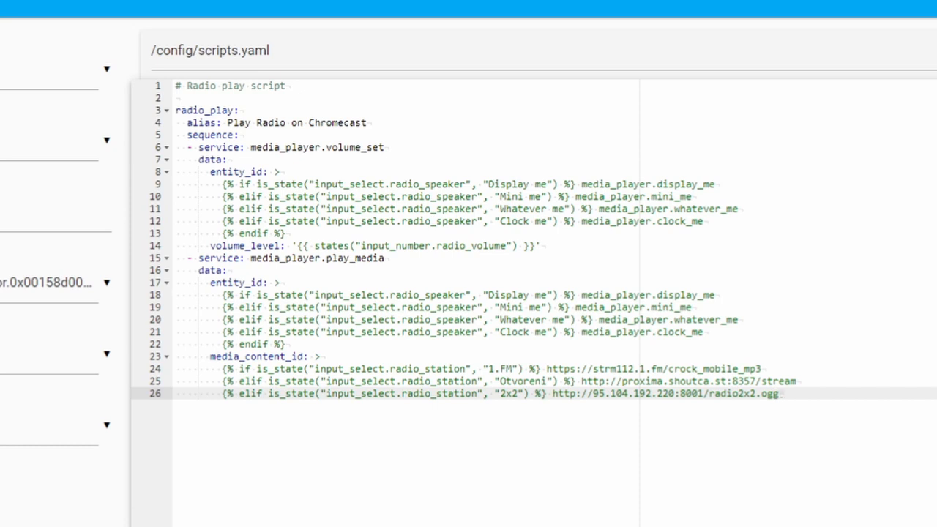
key("Return")
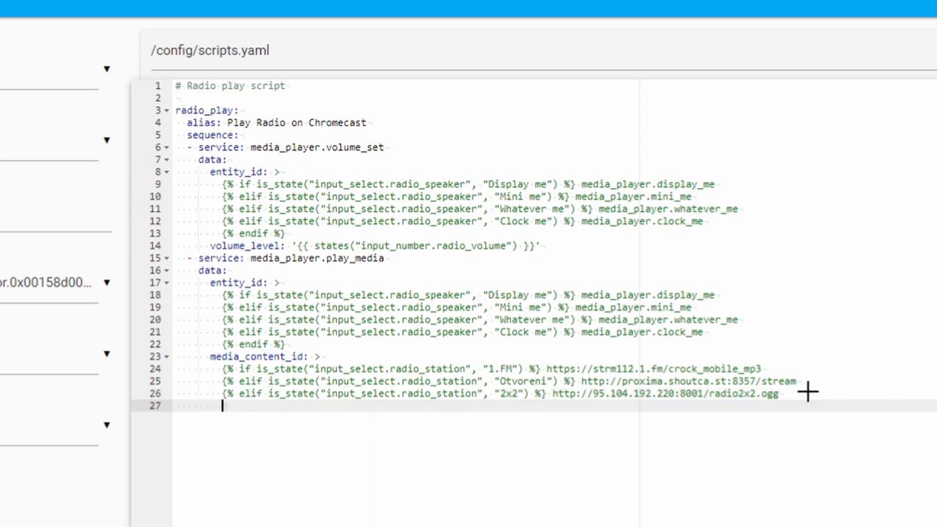
type("{")
type("% ")
type("endif ")
type("%")
type("}")
- Close the station template with {% endif %} and set media_content_type: 'music', replacing audio/mp4
key("Return")
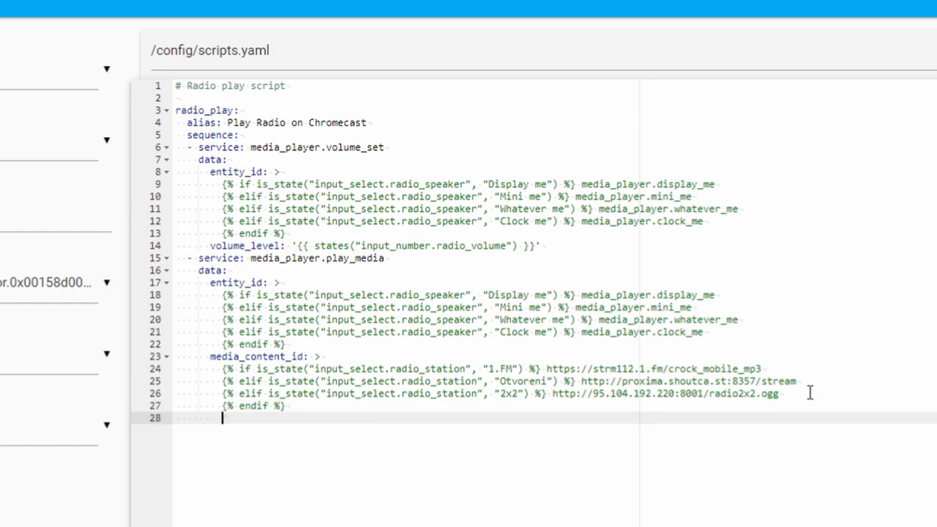
key("BackSpace")
type("mediao")
key("BackSpace")
type("_content_")
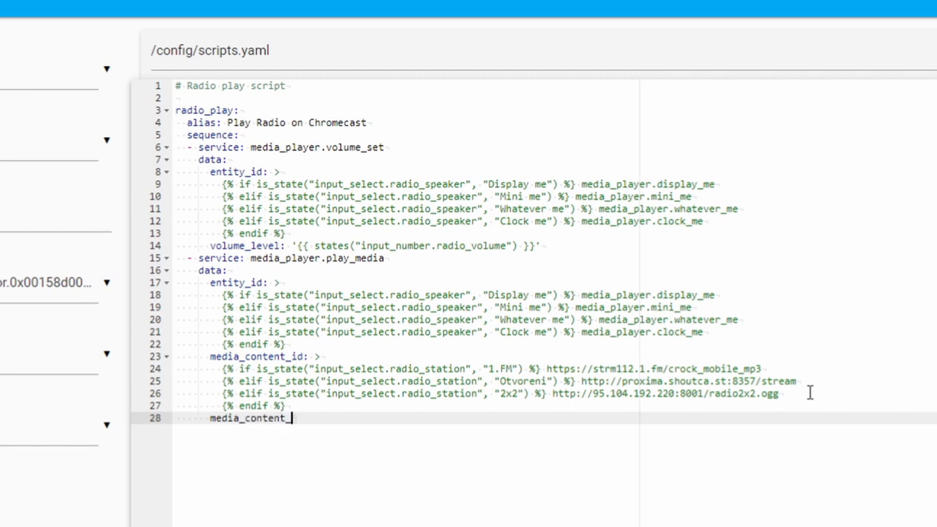
type("type: ")
type("'audio/mp4")
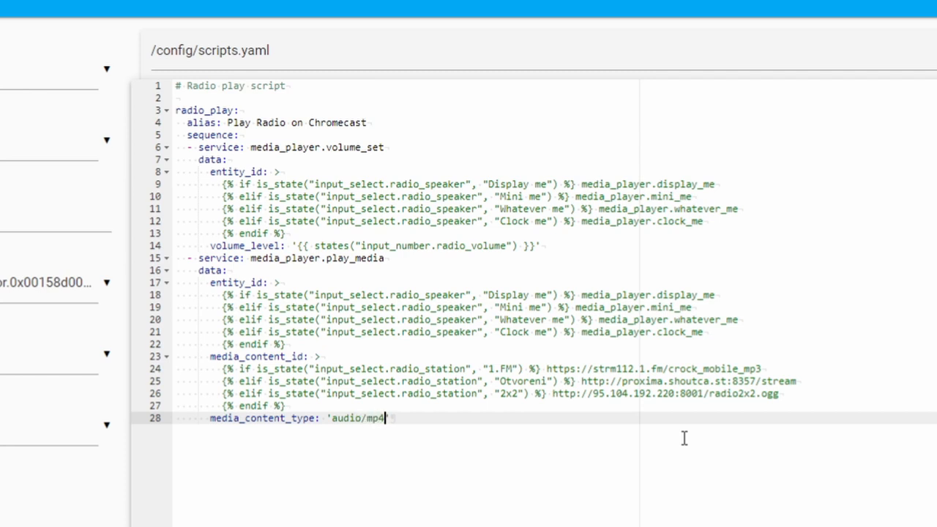
key("shift+Left")
key("shift+Left")
key("shift+Left")
key("shift+Left")
key("shift+Left")
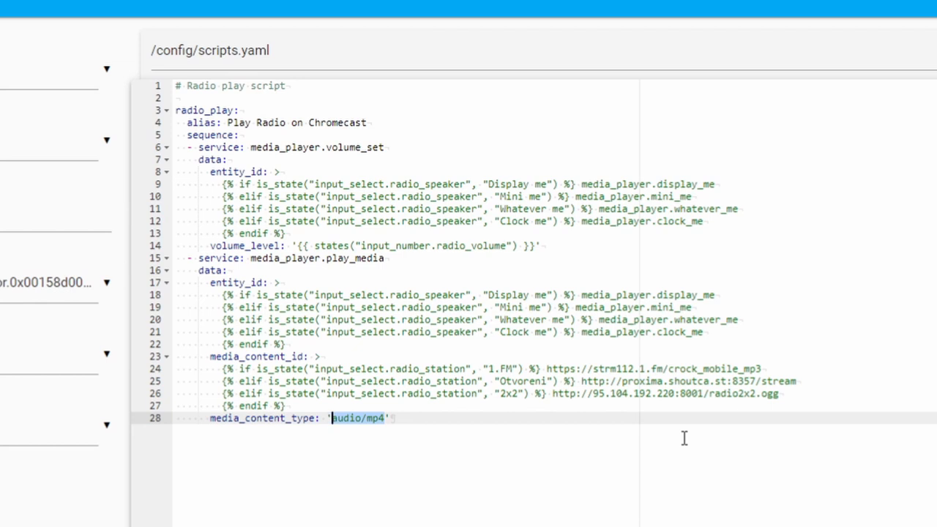
type("musoic")
key("BackSpace")
key("BackSpace")
type("ic")
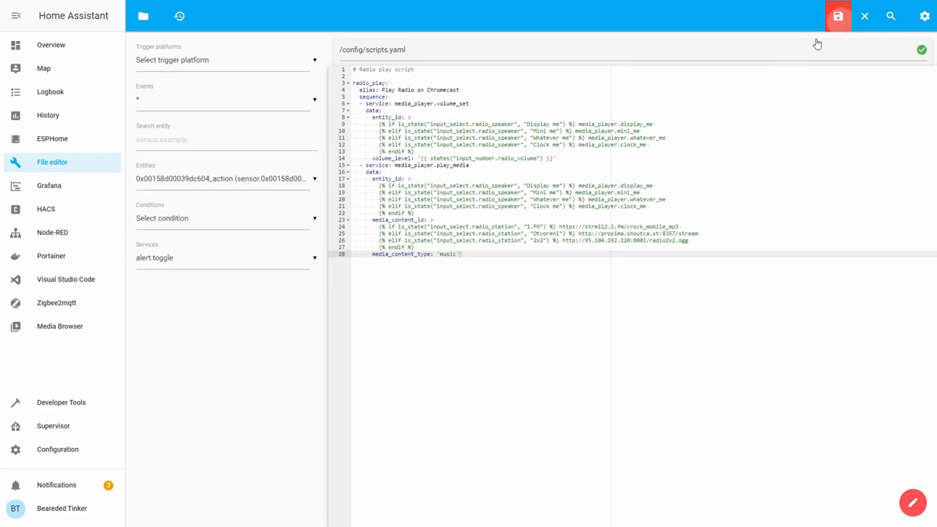
- Save scripts.yaml and validate the configuration in Server Controls
left_click(839, 16)
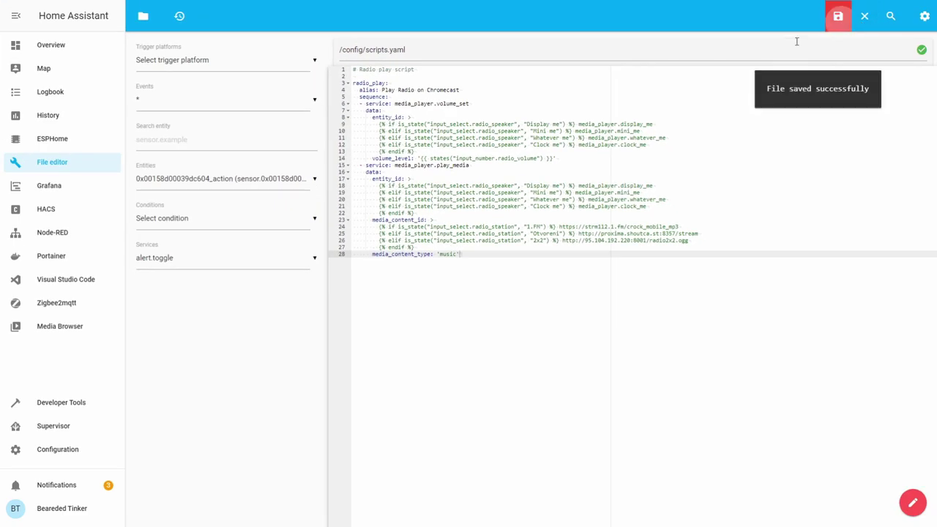
left_click(73, 448)
scroll(597, 304, "down", 5)
left_click(569, 377)
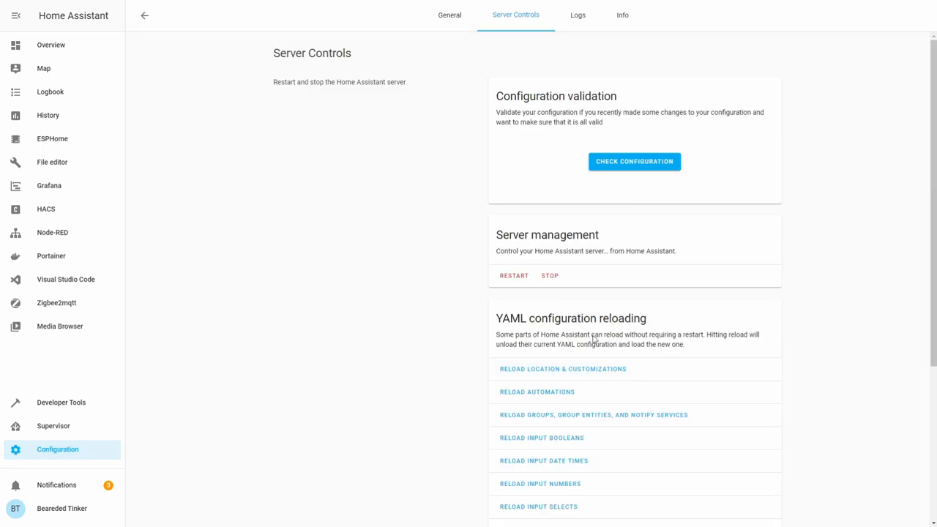
left_click(635, 161)
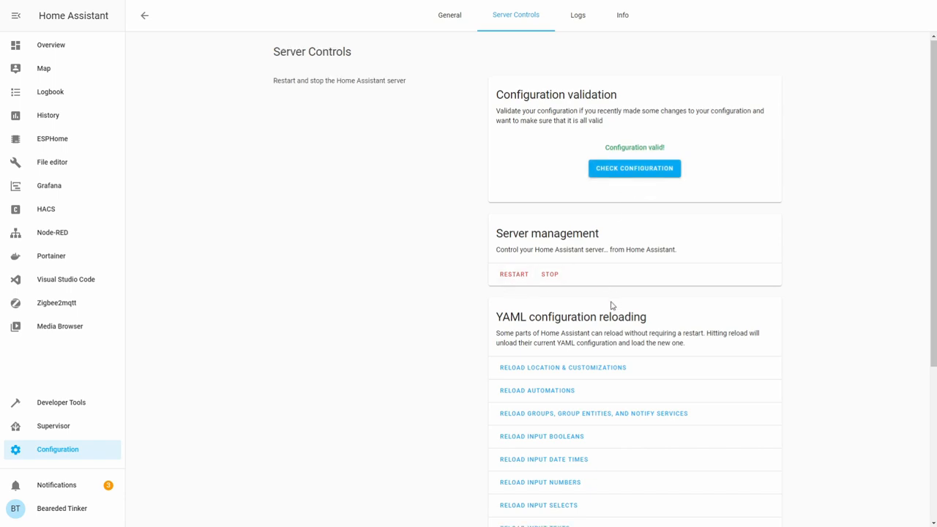
scroll(606, 303, "down", 3)
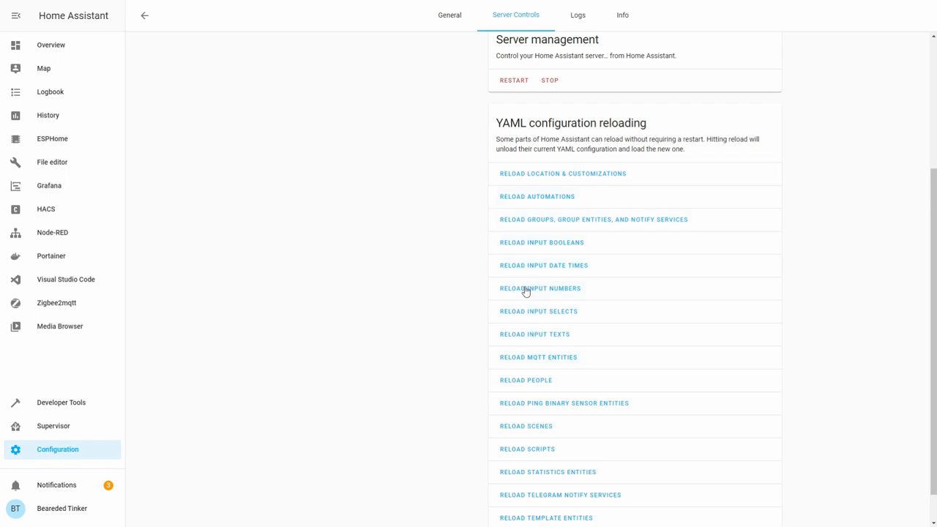
- Reload Input Numbers, Input Selects and Scripts so radio_play and its helpers take effect
left_click(528, 288)
left_click(541, 314)
left_click(534, 450)
scroll(435, 277, "up", 5)
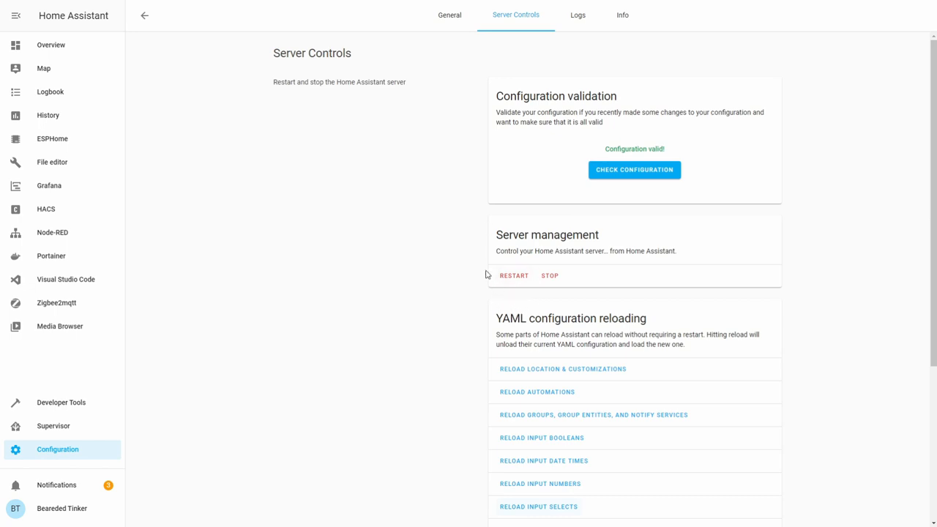
- Switch to the FUN STUFF dashboard view and enter Edit Dashboard mode
left_click(50, 44)
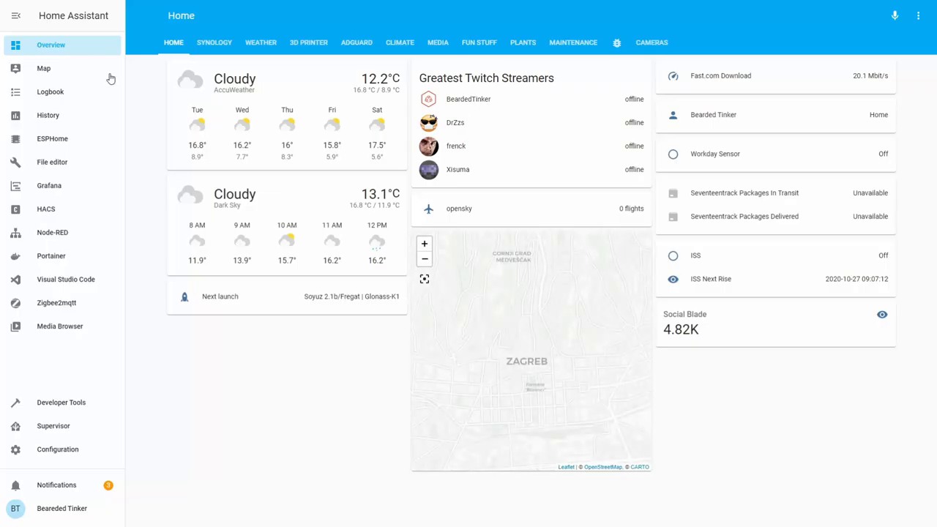
left_click(480, 43)
left_click(918, 15)
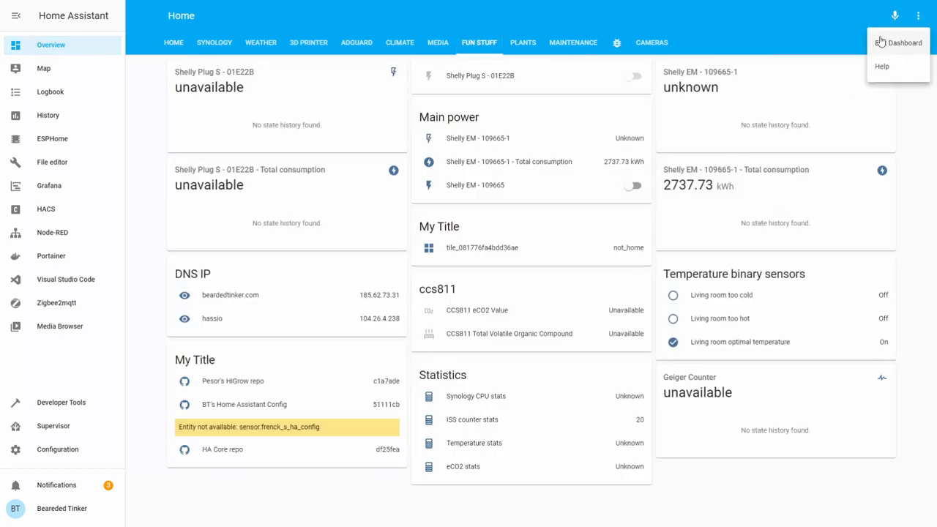
left_click(886, 44)
scroll(769, 204, "down", 3)
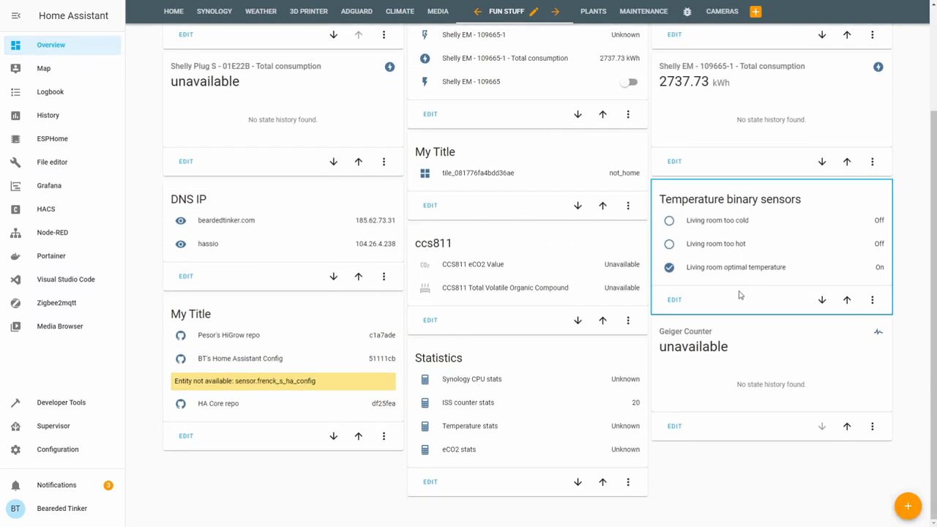
- Start a new Entities card with input_select.radio_station and input_select.radio_speaker as its first two entities
left_click(908, 506)
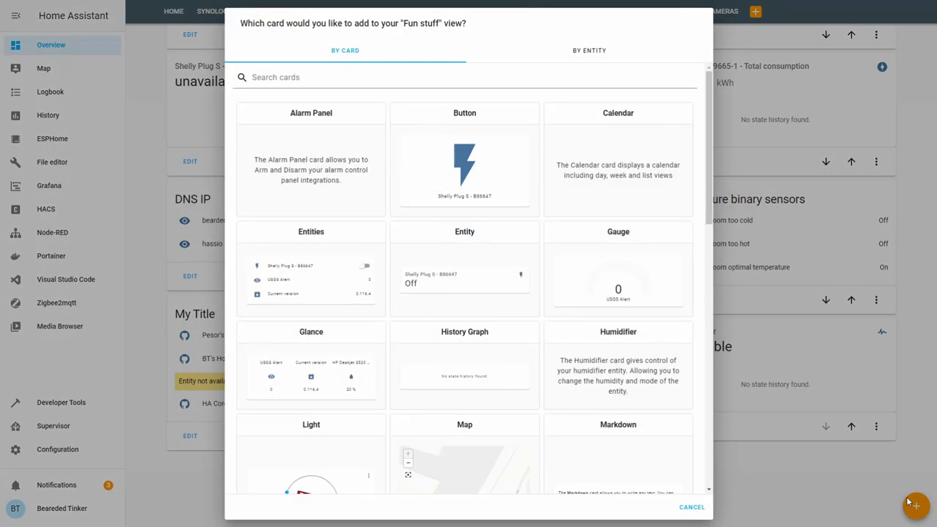
scroll(324, 232, "down", 1)
left_click(324, 232)
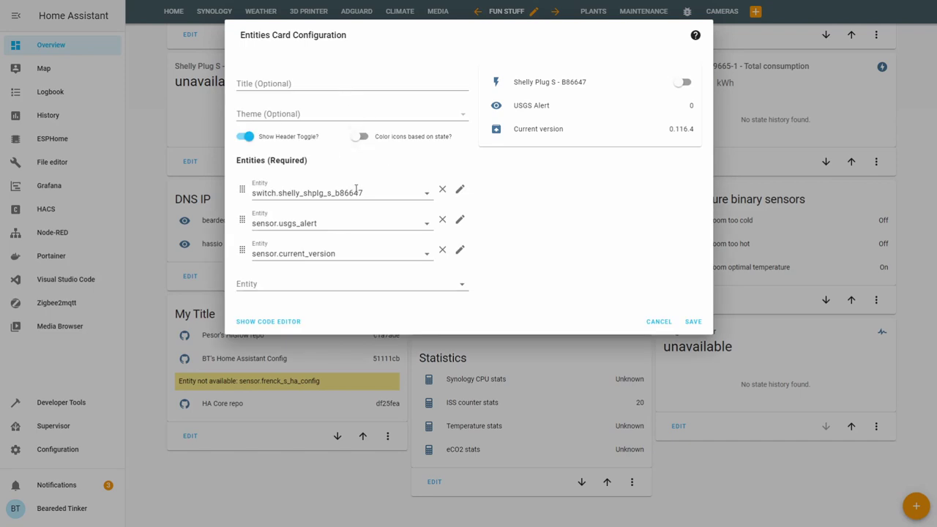
left_click_drag(386, 194, 221, 189)
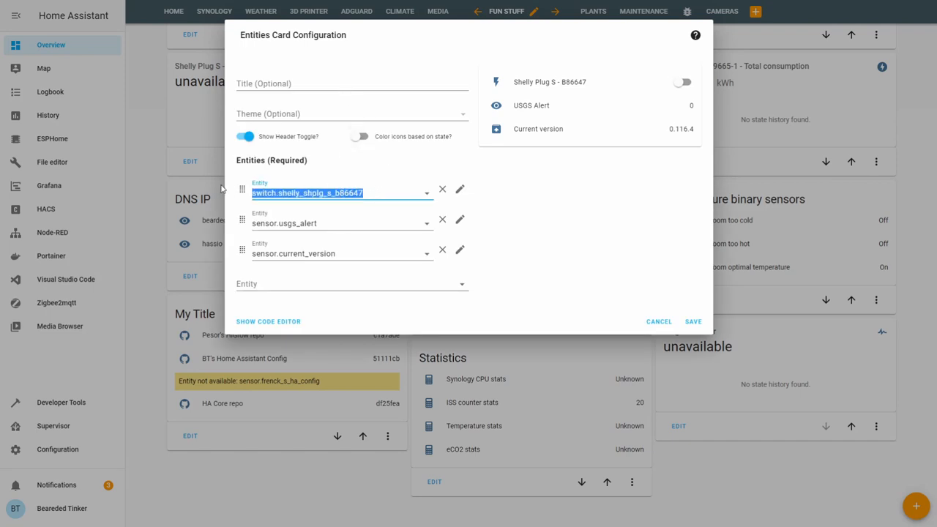
type("inp")
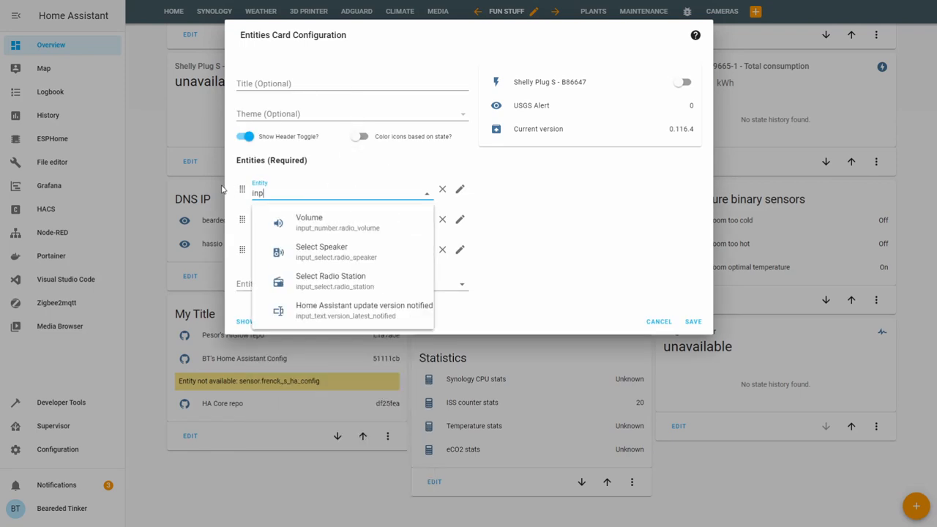
left_click(331, 280)
left_click(338, 223)
left_click_drag(338, 223, 226, 212)
type("inp")
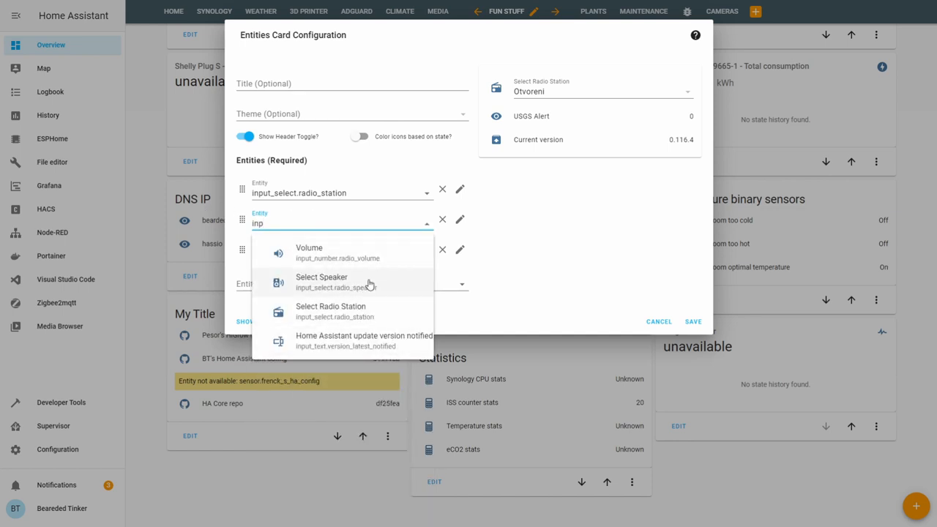
left_click(369, 284)
- Add input_number.radio_volume and script.radio_play to the card and save it
left_click(359, 249)
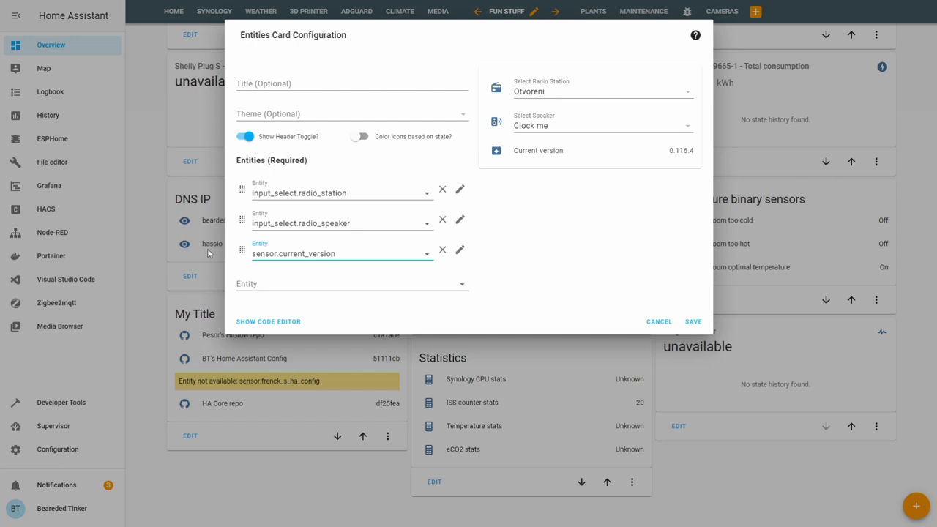
key("ctrl+a")
type("i")
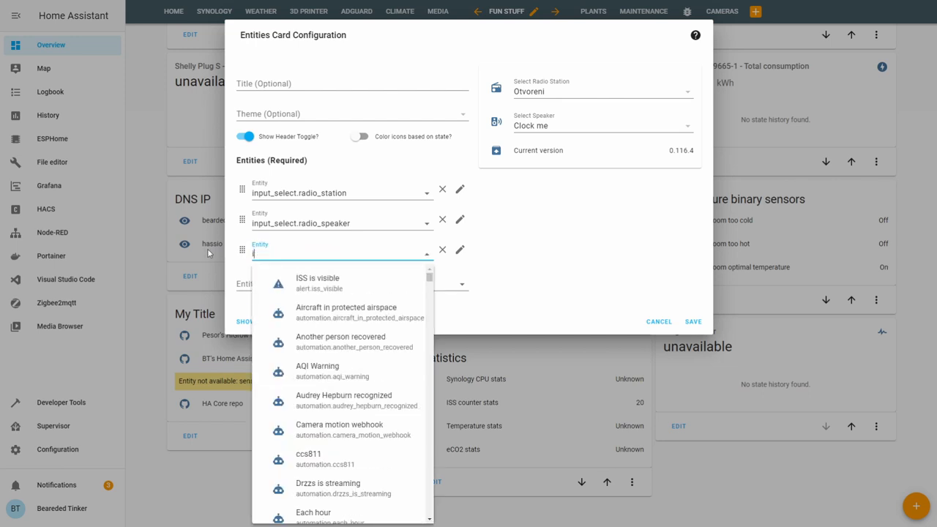
type("np")
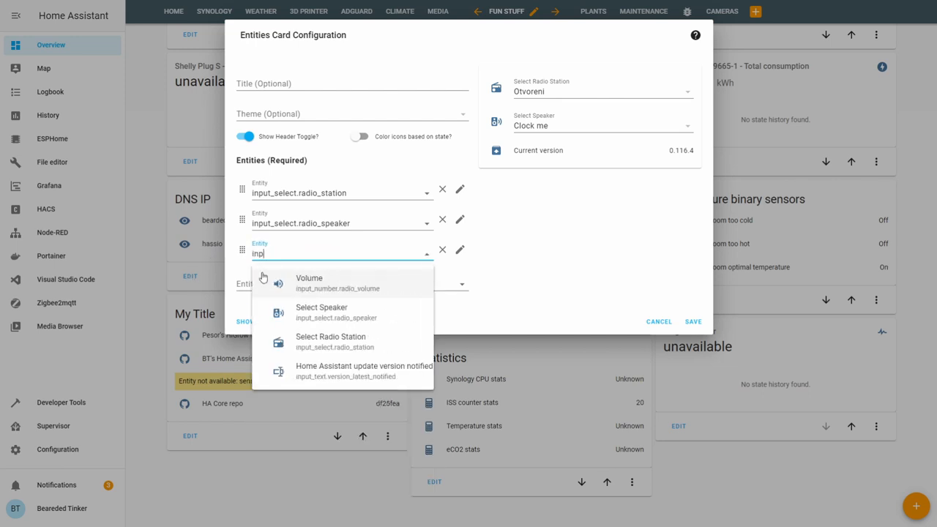
left_click(343, 282)
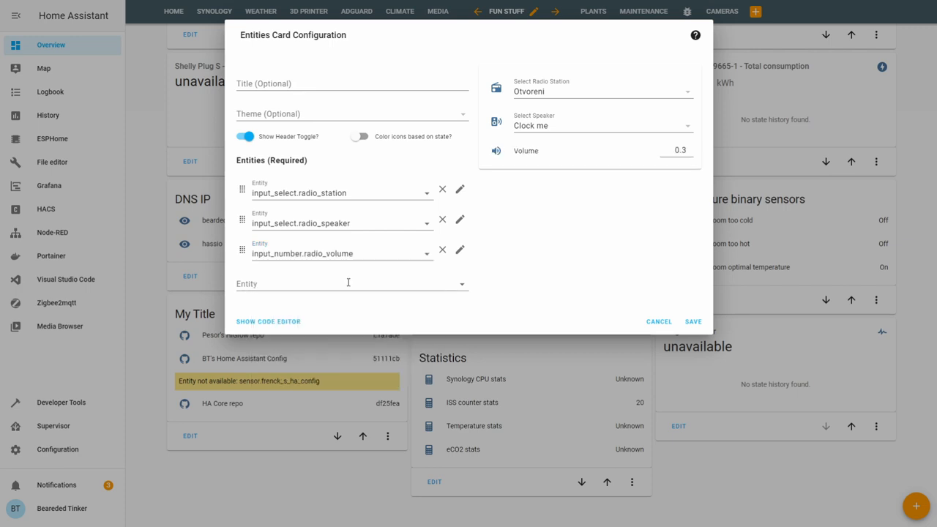
left_click(349, 282)
type("sc")
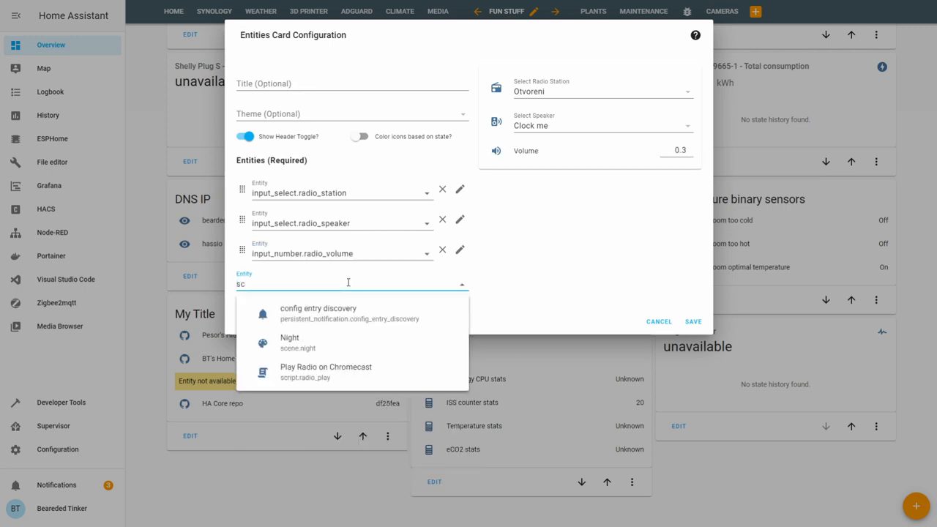
left_click(326, 372)
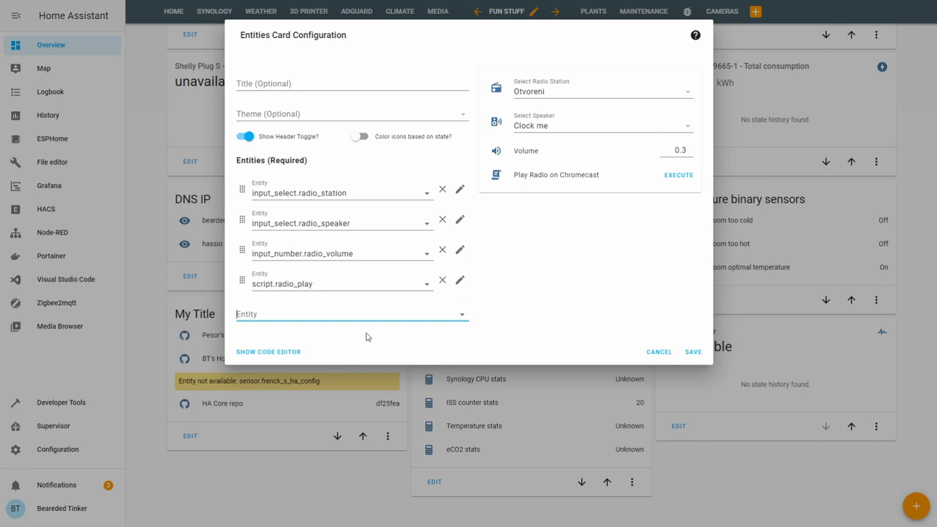
left_click(693, 353)
- On the live dashboard keep station Otvoreni, choose speaker Mini me and raise volume to 0.7
left_click(145, 15)
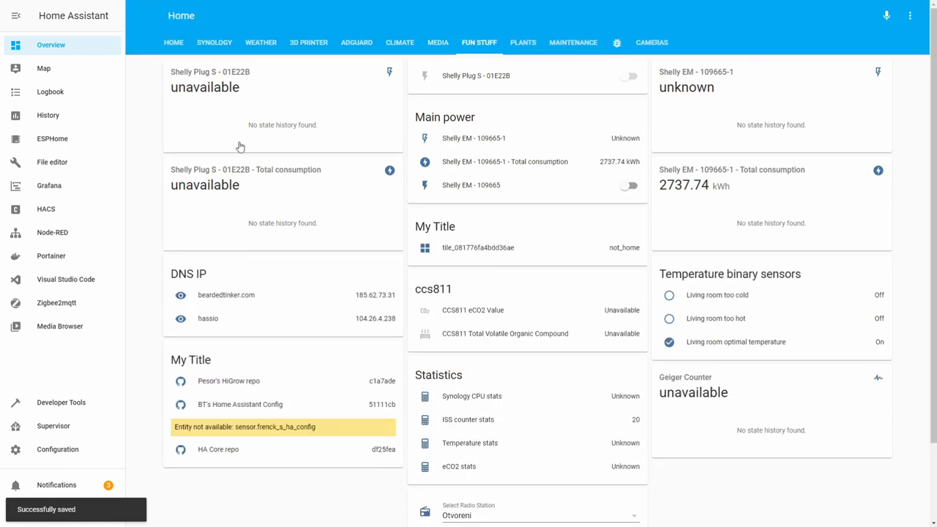
scroll(469, 220, "down", 5)
left_click(600, 423)
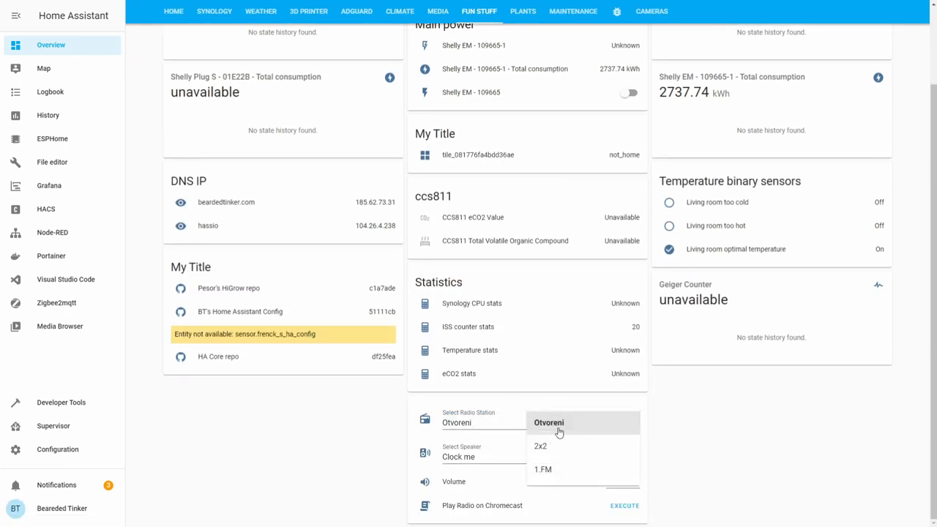
left_click(557, 422)
left_click(622, 456)
left_click(547, 496)
left_click(635, 478)
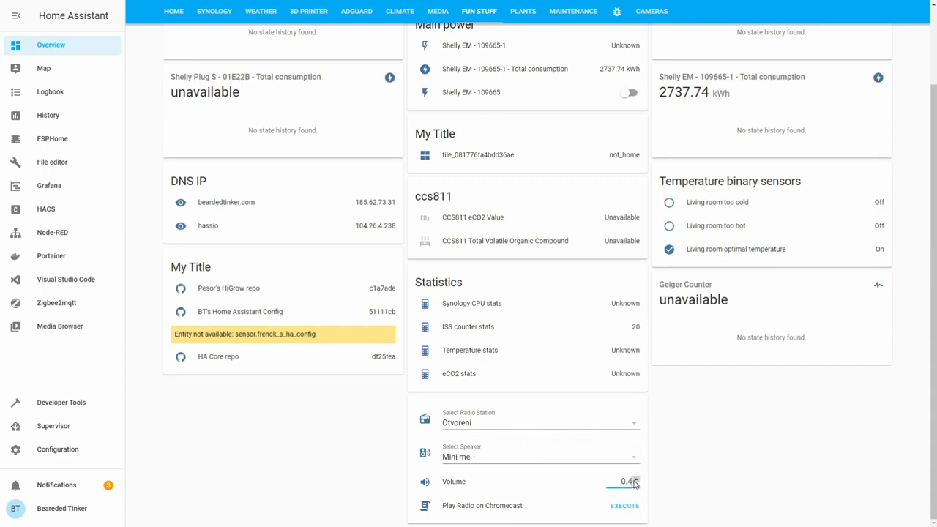
left_click(635, 478)
left_click(635, 477)
- Execute Play Radio to cast to Mini me, then pause playback on the Mini Me media card
left_click(623, 506)
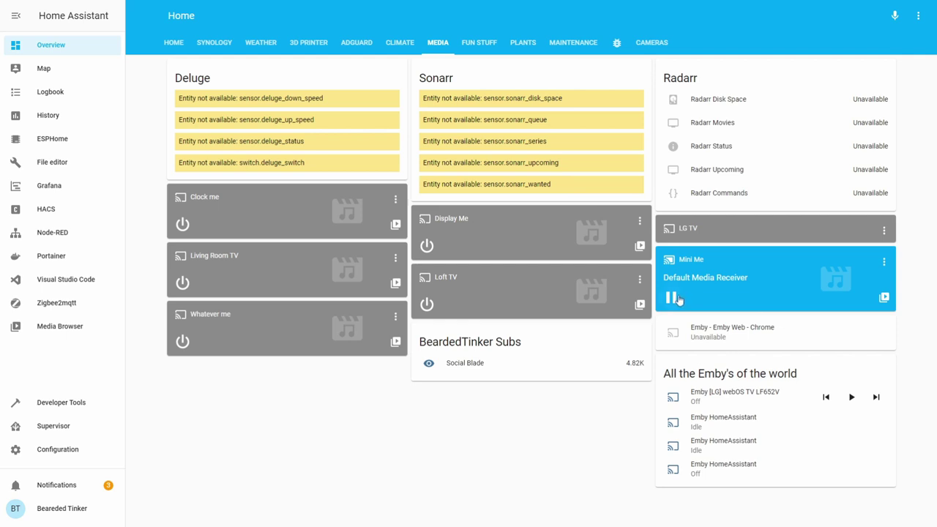
left_click(673, 297)
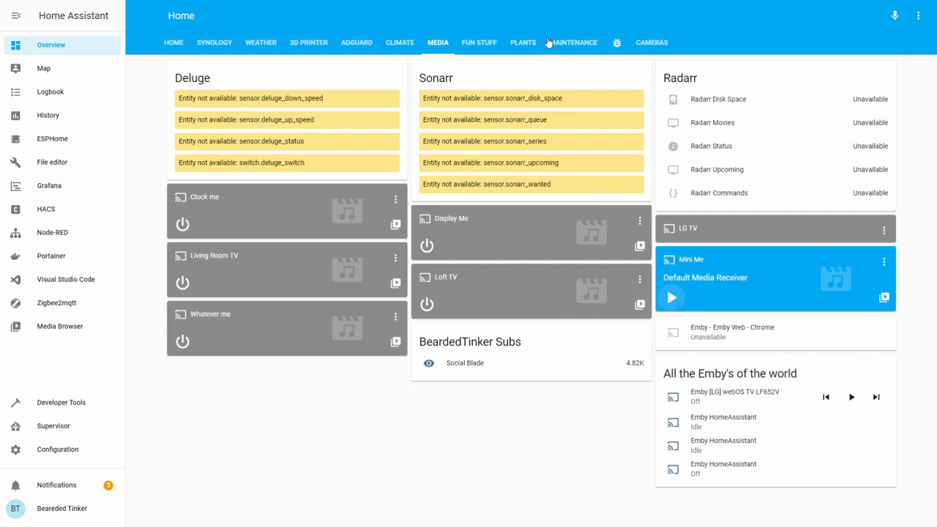
- Return to the Fun Stuff view to see the radio card
left_click(472, 46)
scroll(693, 242, "down", 3)
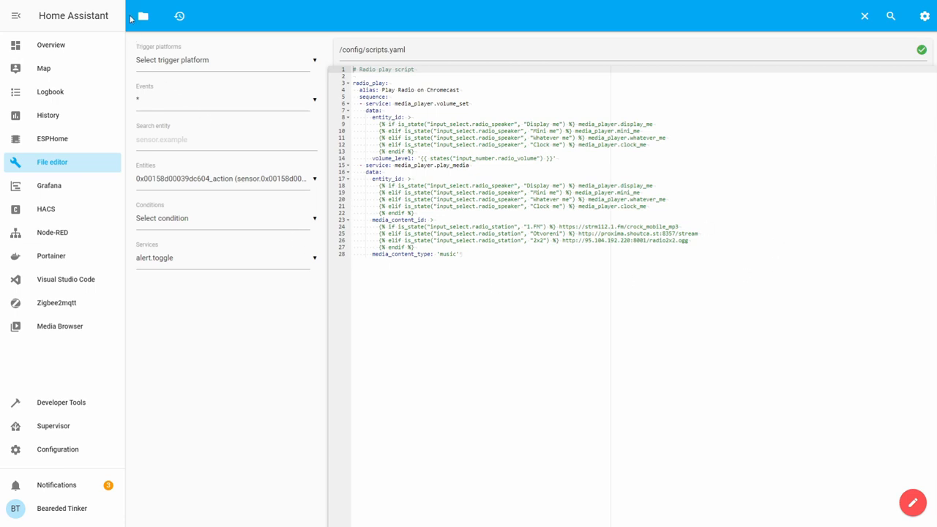
- Review the station and speaker selectors in input_select.yaml, then reopen scripts.yaml in File editor
left_click(142, 16)
scroll(207, 205, "down", 2)
scroll(207, 222, "down", 4)
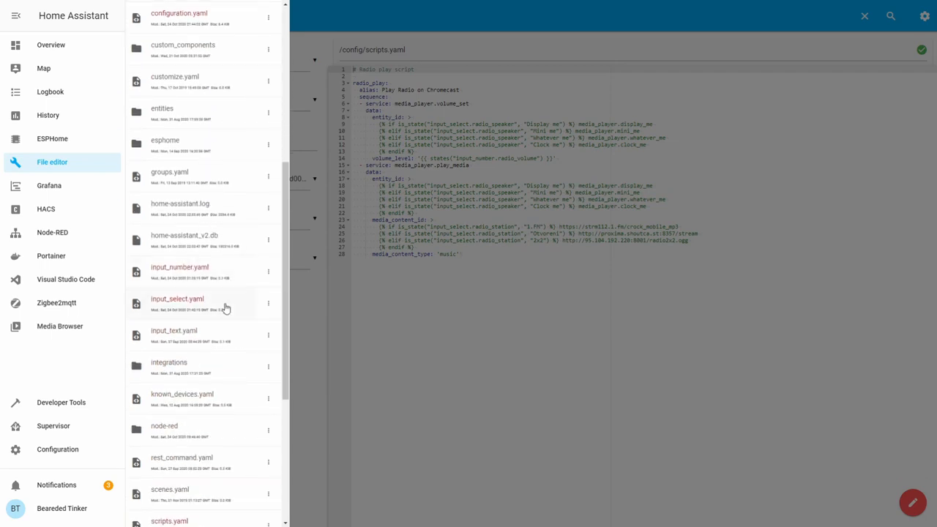
left_click(224, 304)
left_click(499, 145)
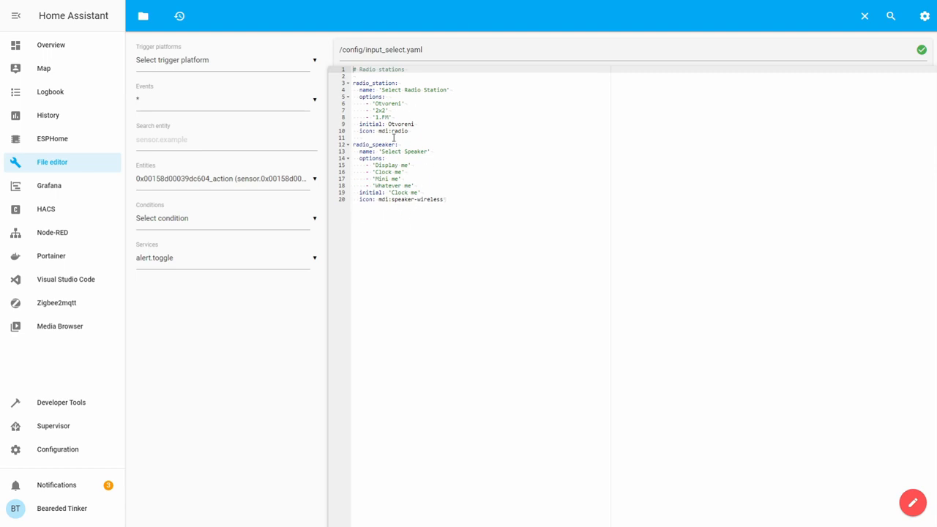
left_click(143, 16)
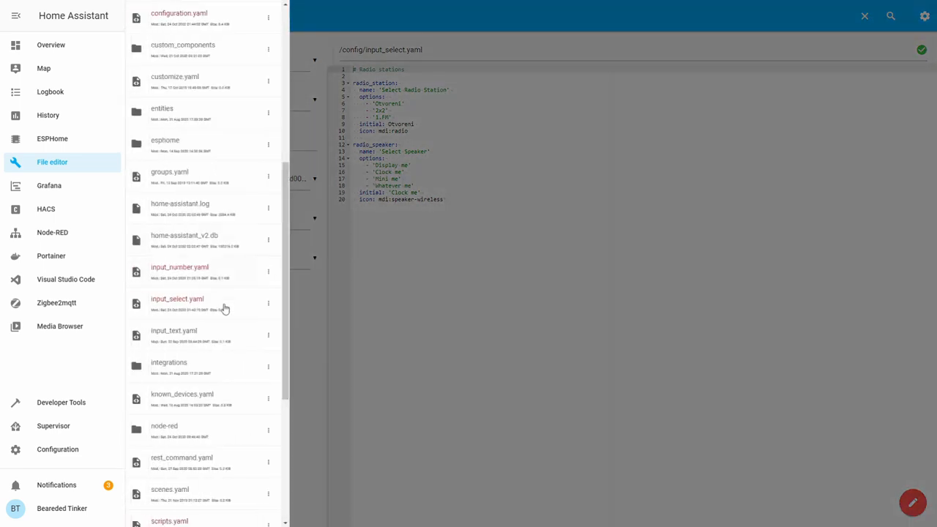
scroll(205, 362, "down", 2)
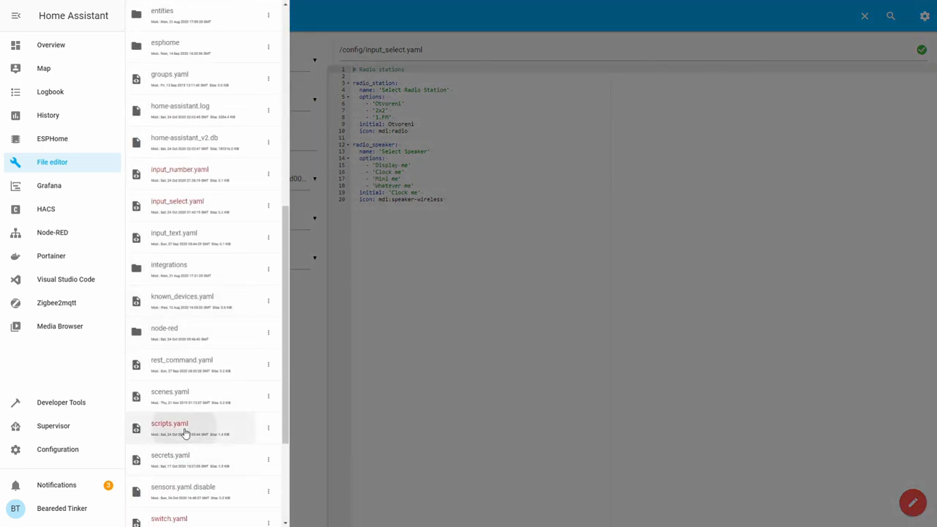
left_click(185, 428)
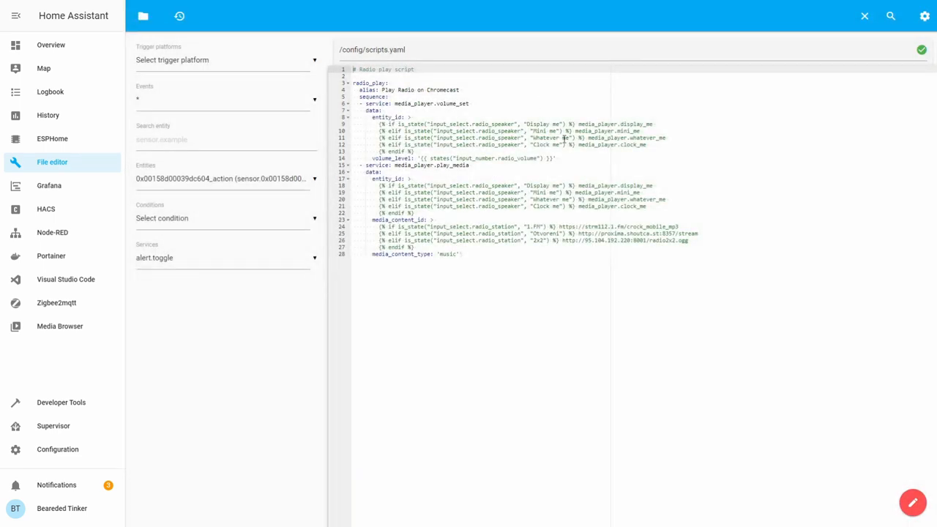